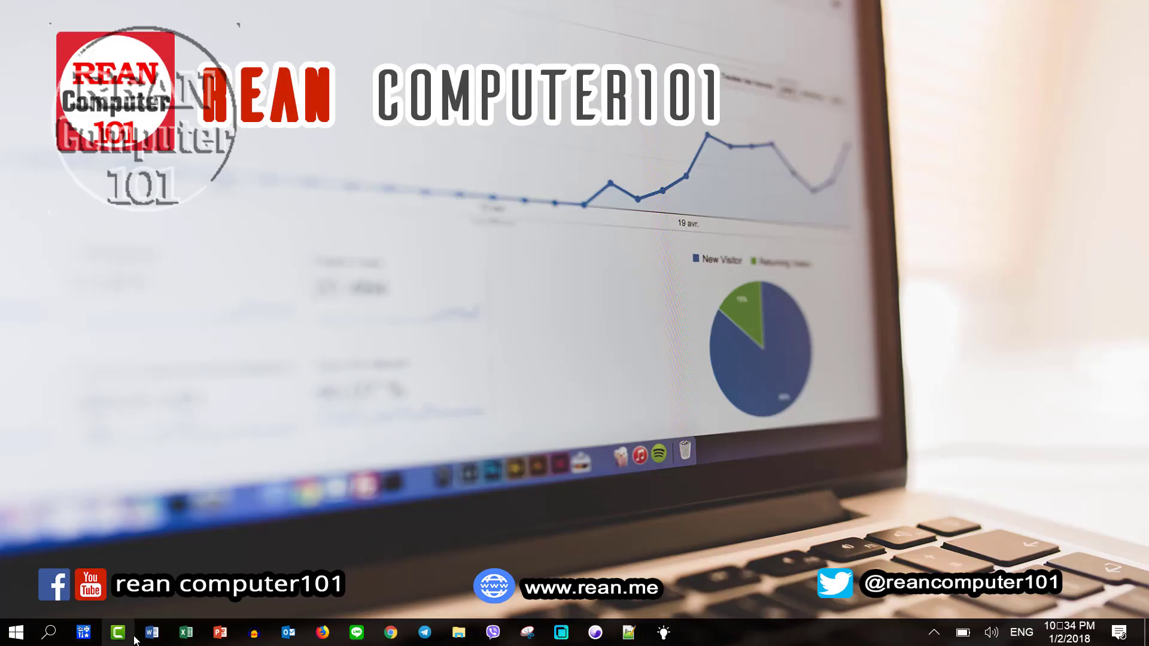
- Launch Word and create a new blank document
click(151, 634)
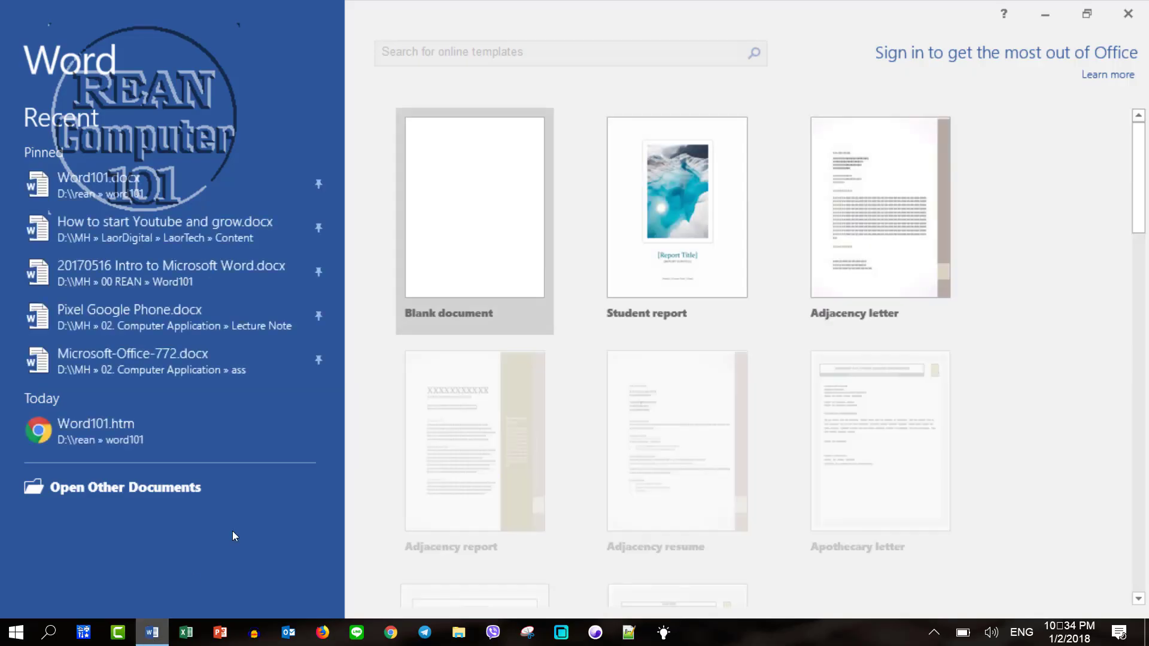
click(484, 204)
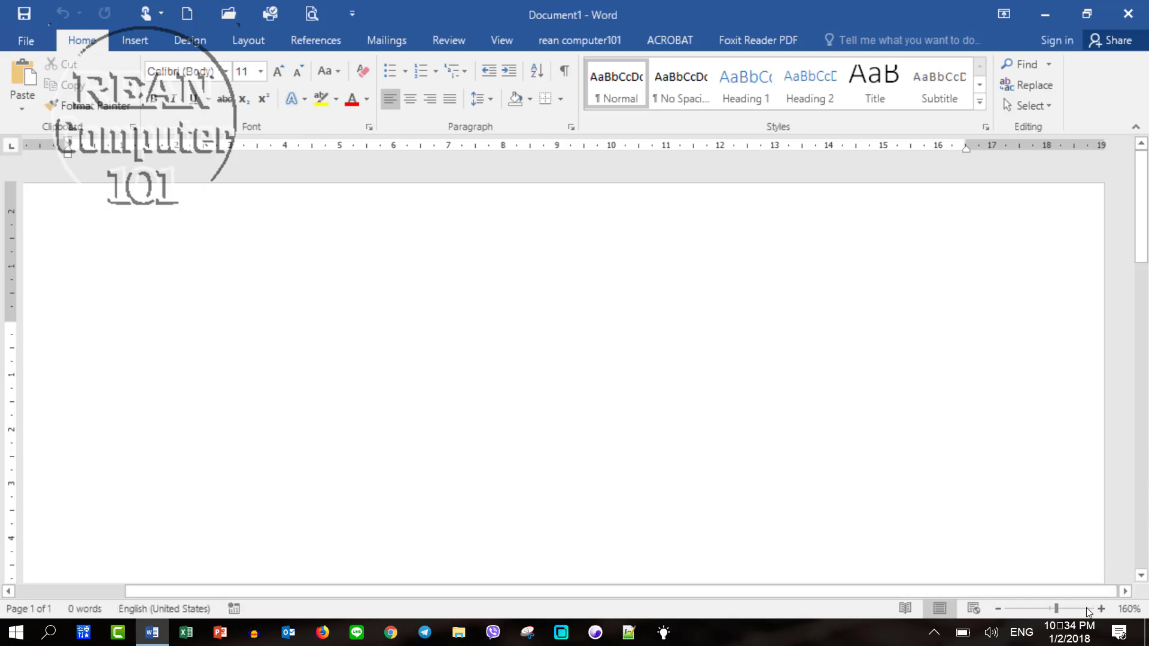
scroll(732, 407, up, 2)
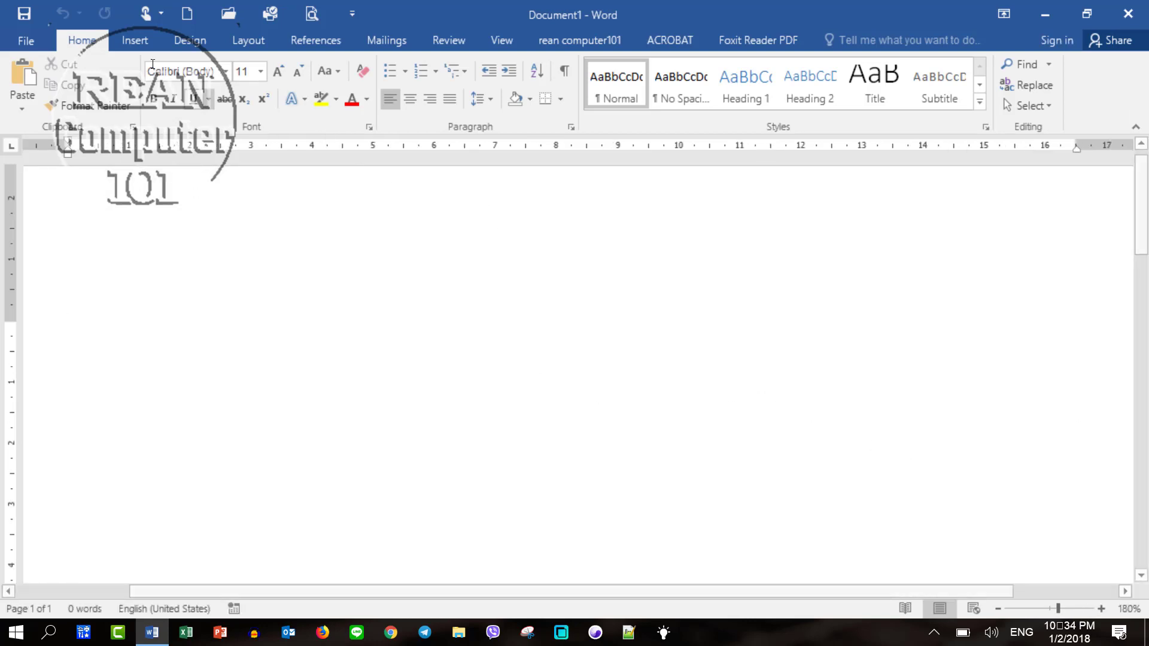
- Pick the Text Box shape from the Insert Shapes gallery
click(133, 40)
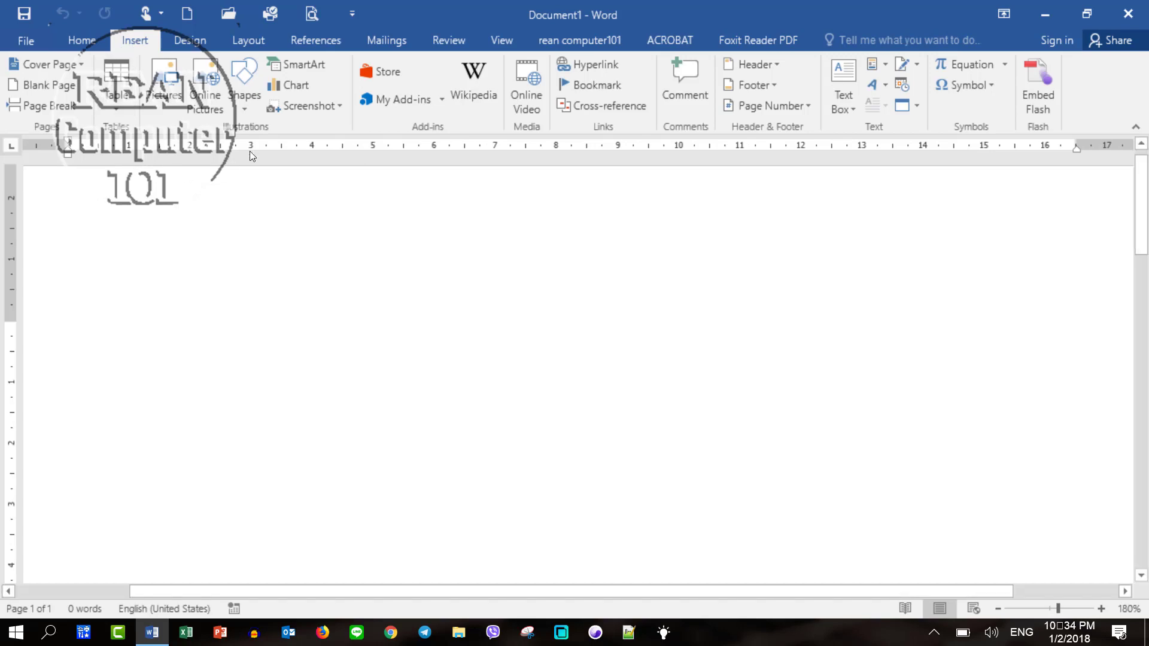
click(250, 106)
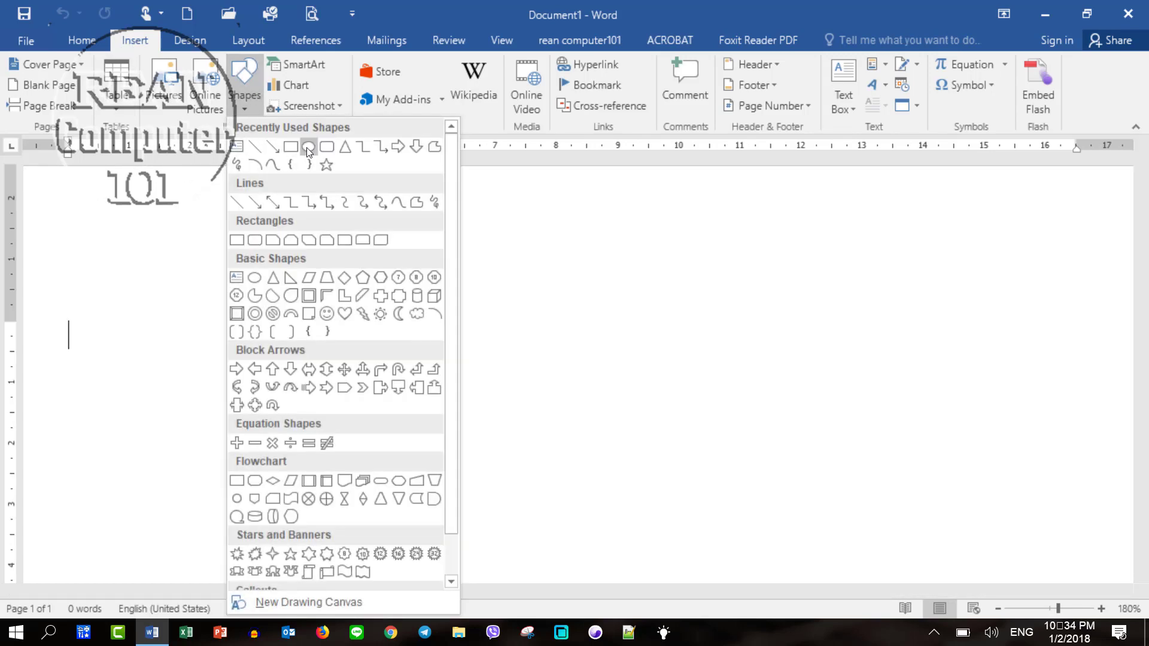
click(239, 151)
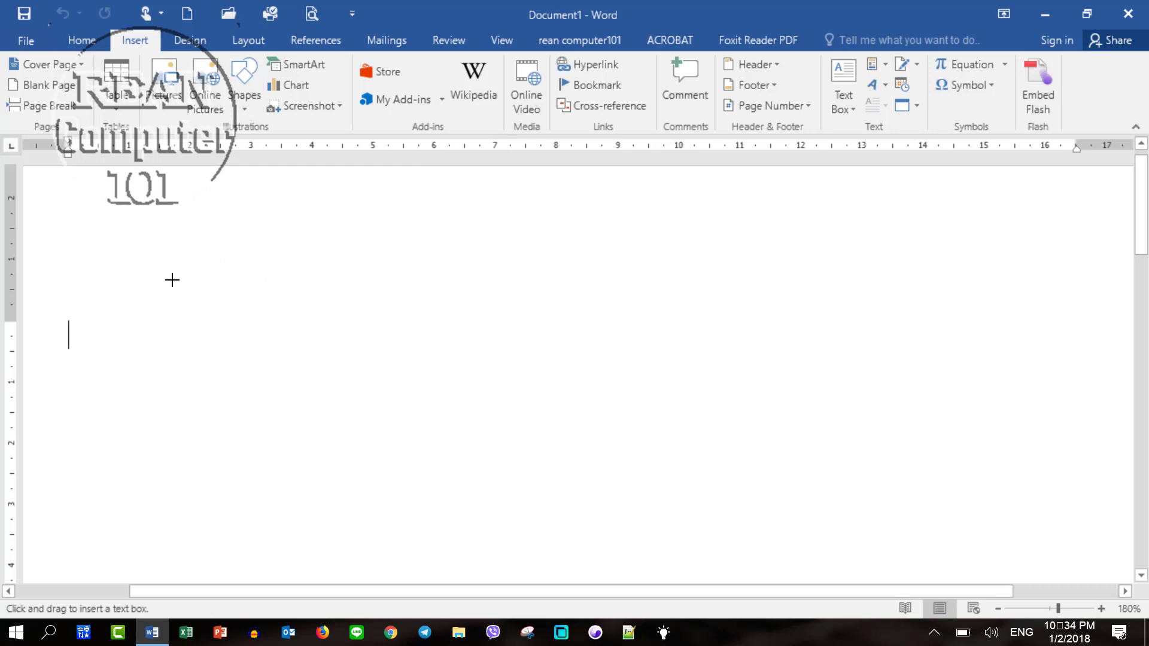
- Draw a text box reading 'Rean Computer101' and set its text to 36 pt
drag(171, 279, 612, 434)
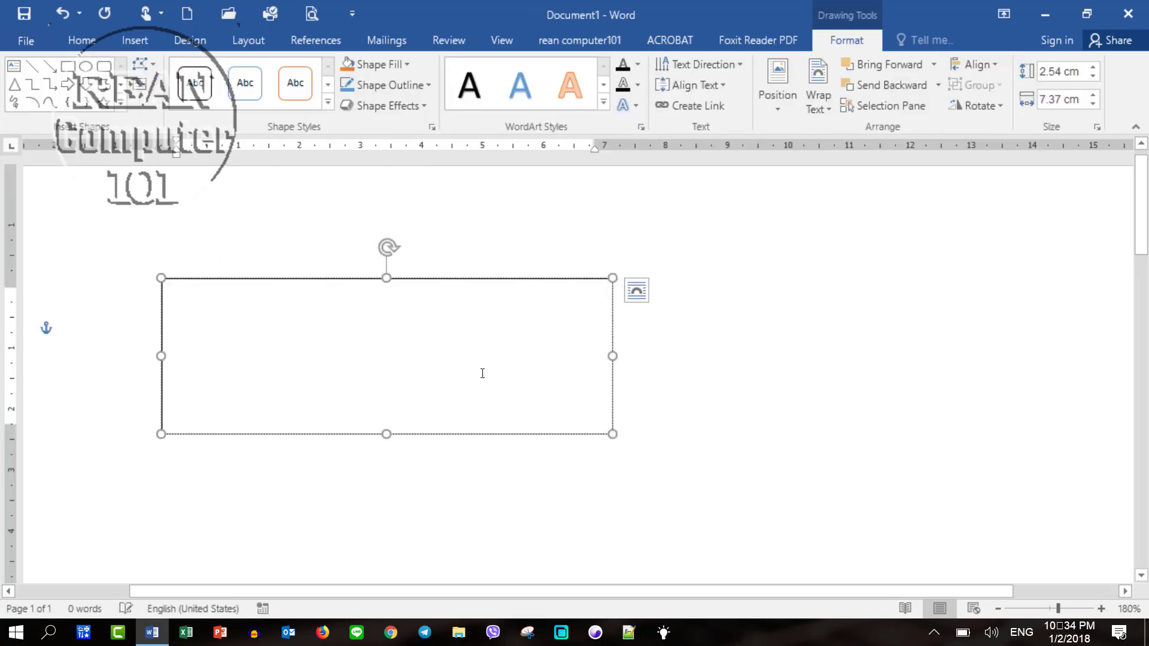
text(R)
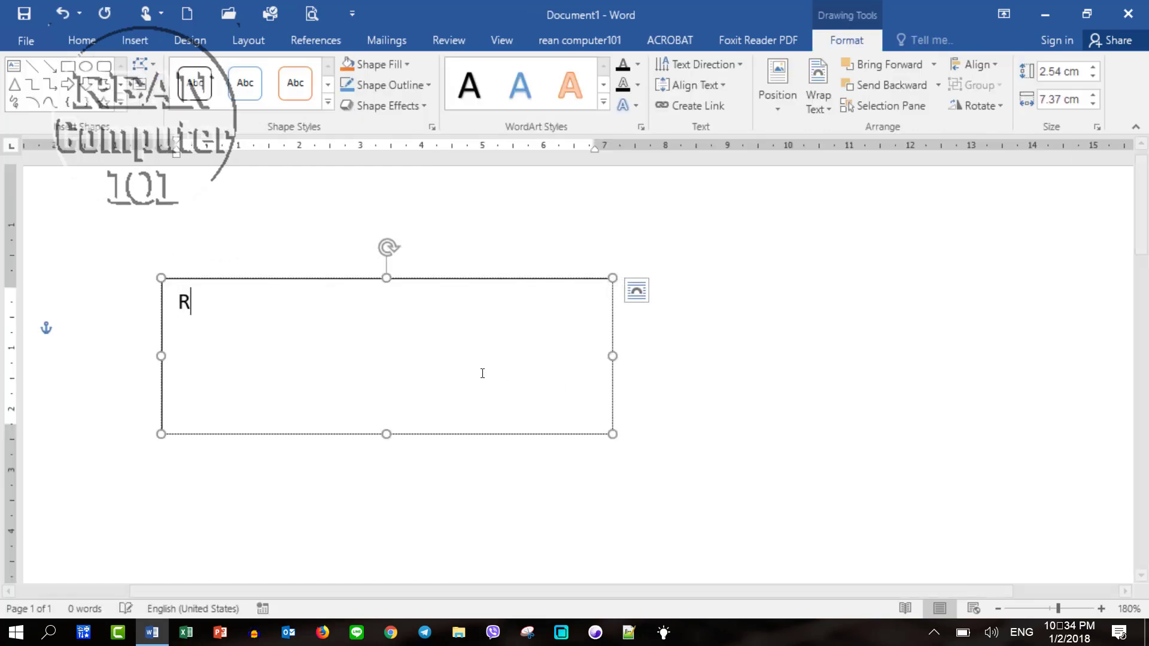
text(ean )
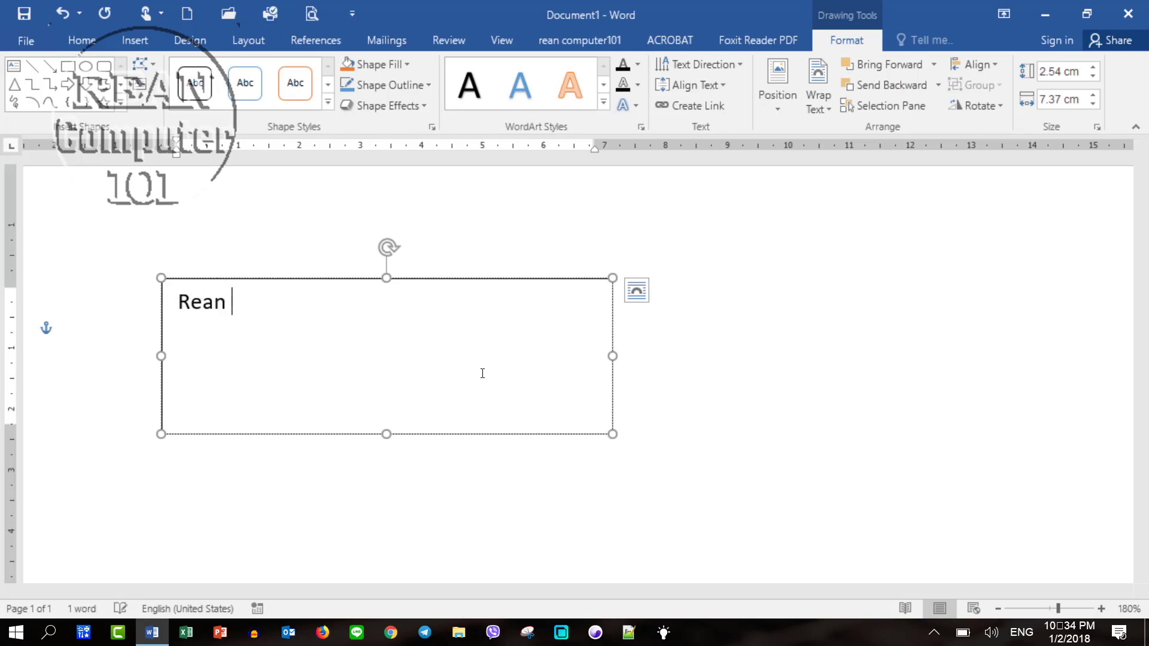
text(Computer)
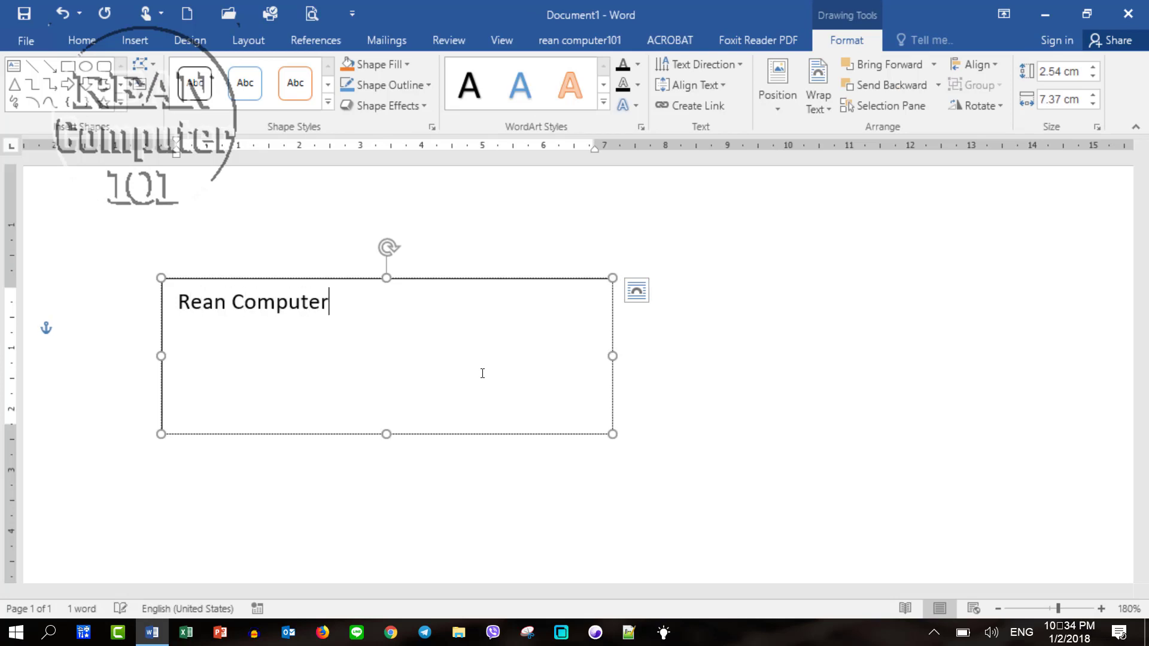
text(101)
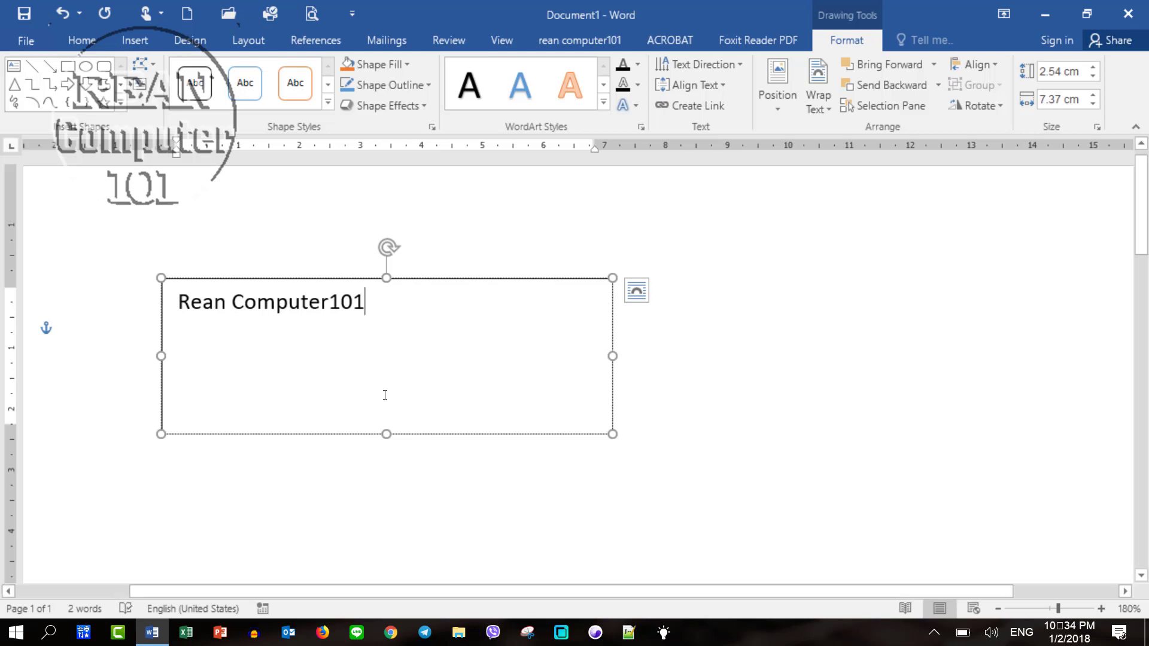
key(ctrl+a)
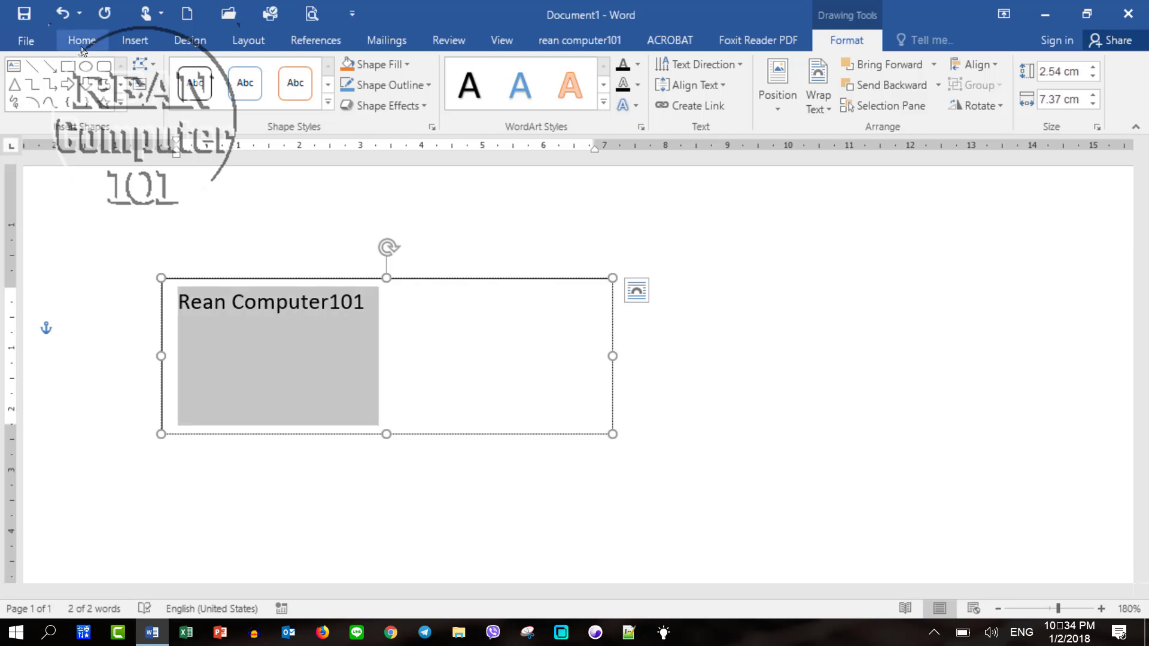
click(82, 40)
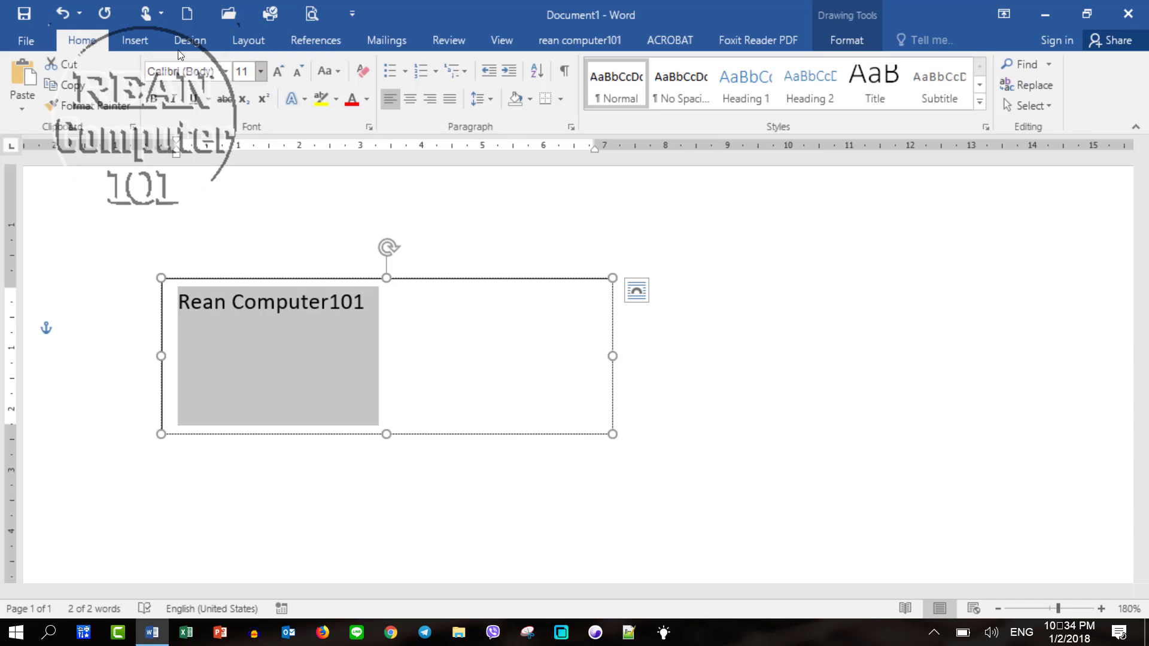
click(262, 73)
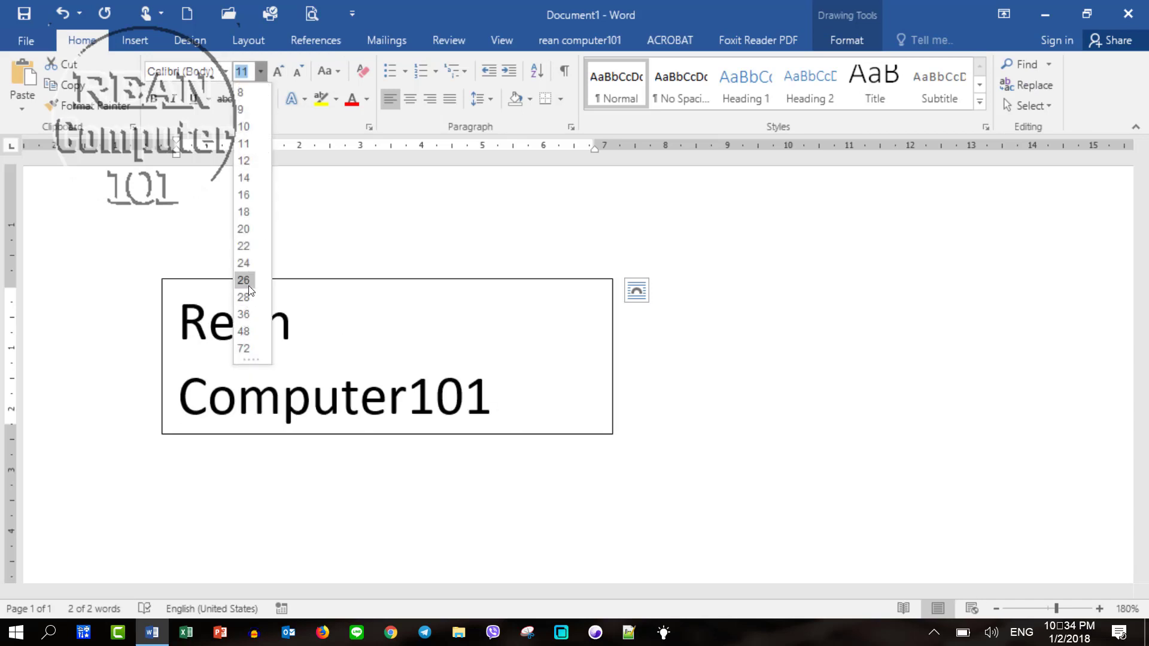
click(249, 313)
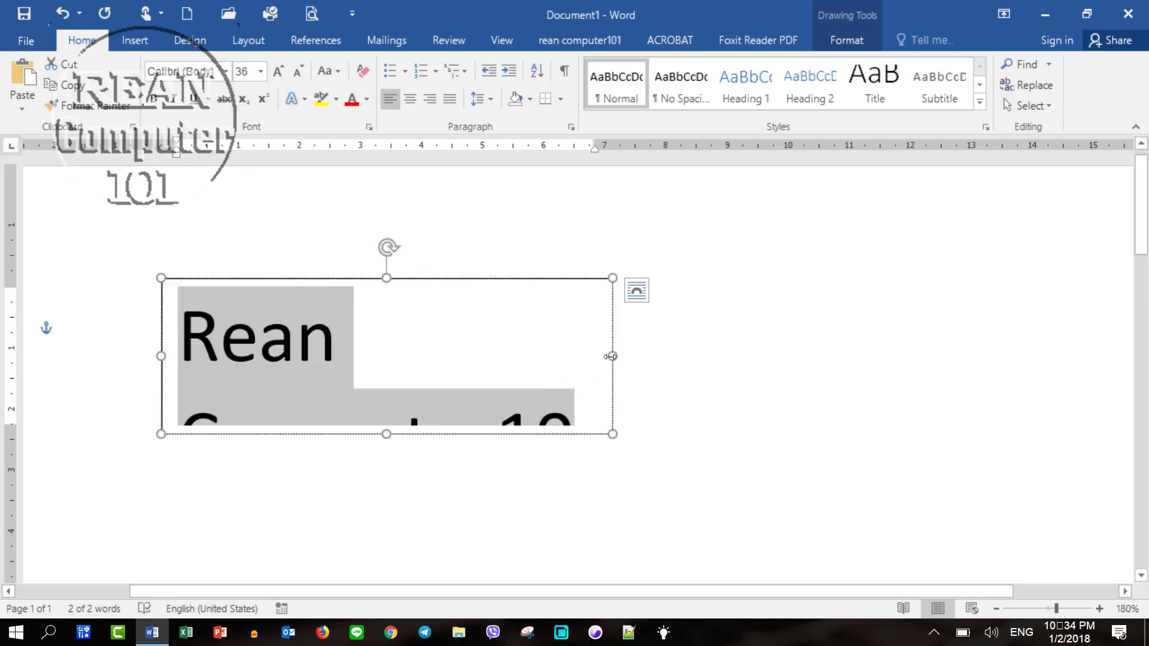
- Widen and shorten the text box so the title fits on one line
drag(613, 356, 820, 339)
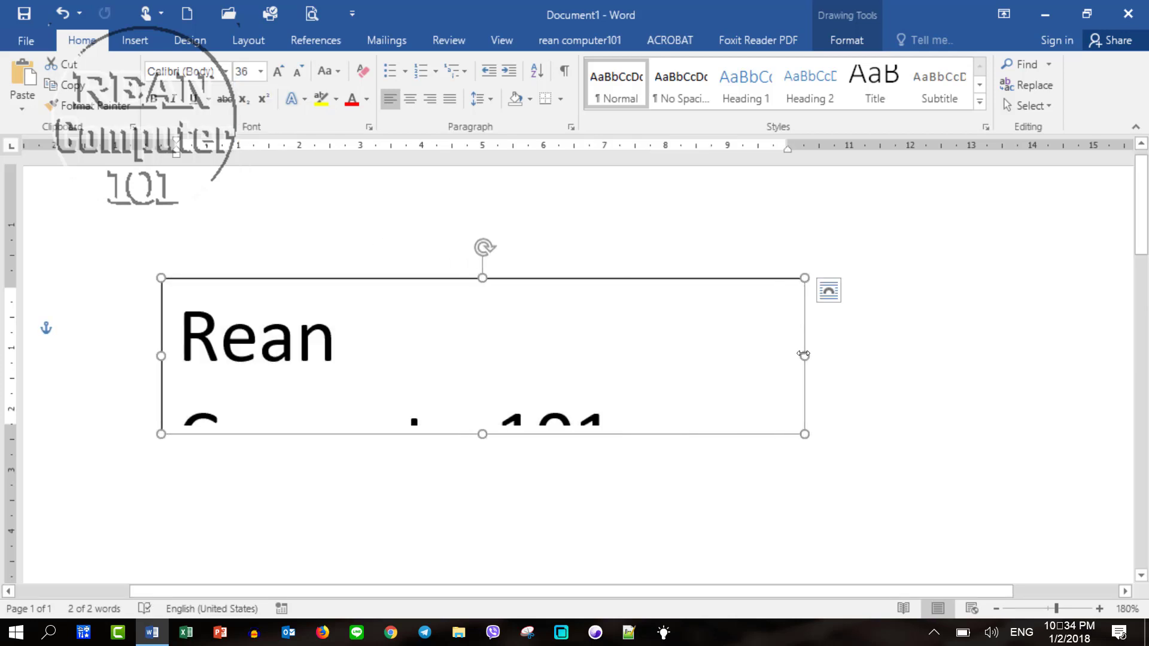
drag(884, 355, 897, 355)
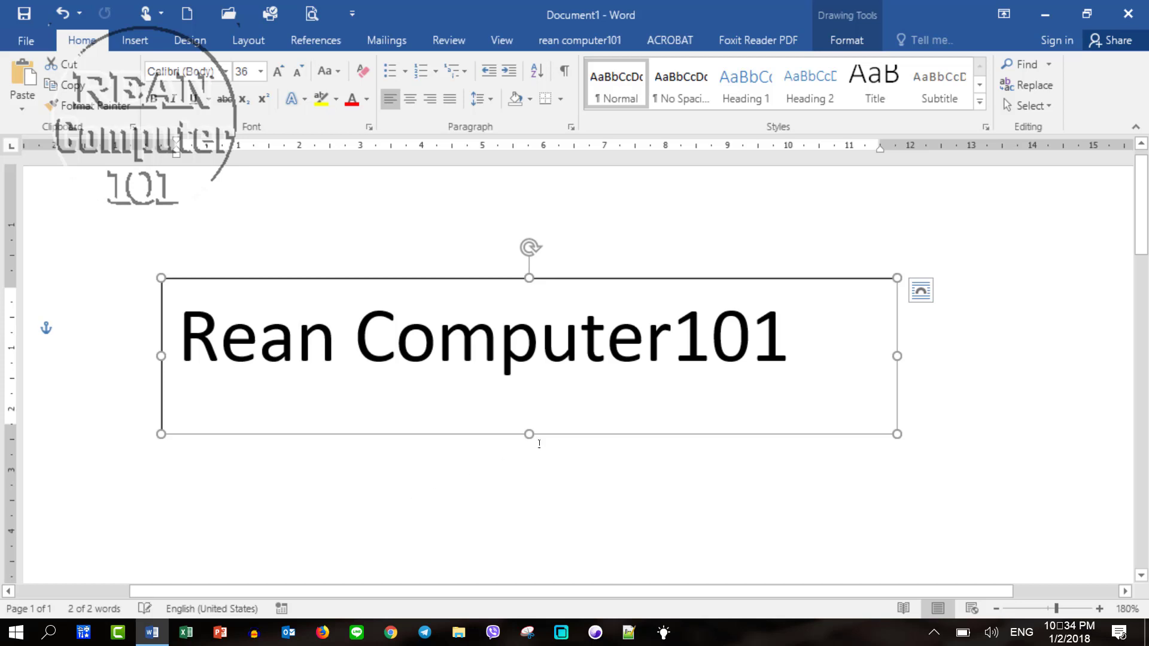
drag(530, 434, 529, 390)
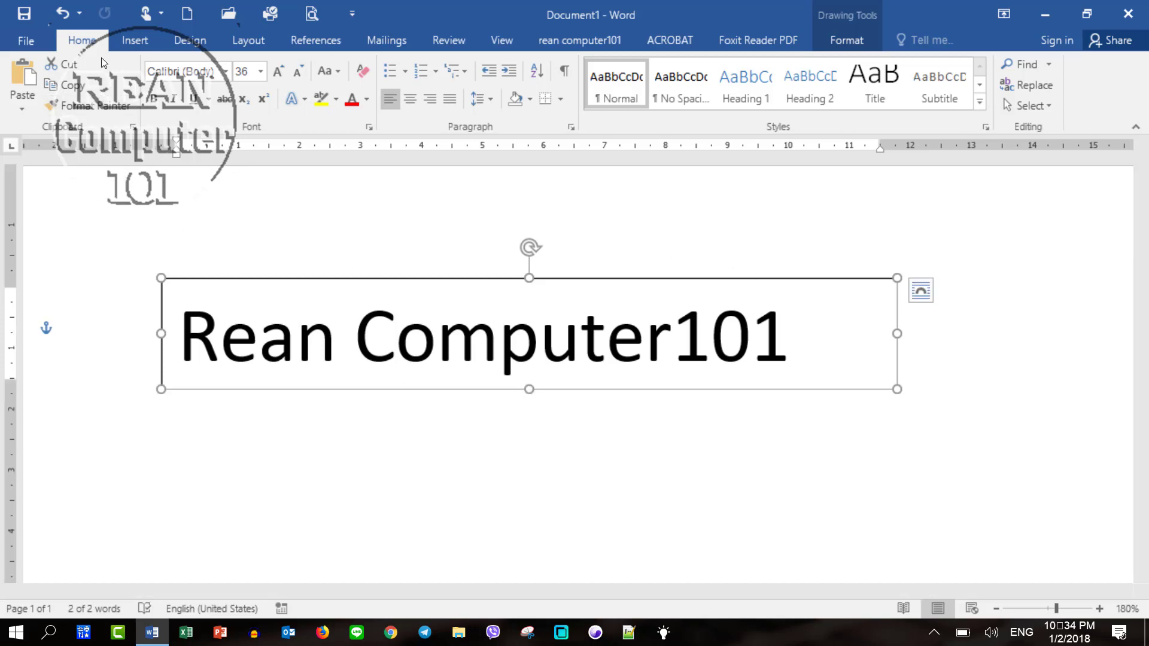
- Draw a rectangle below the title box spanning the title's width
click(130, 40)
click(245, 90)
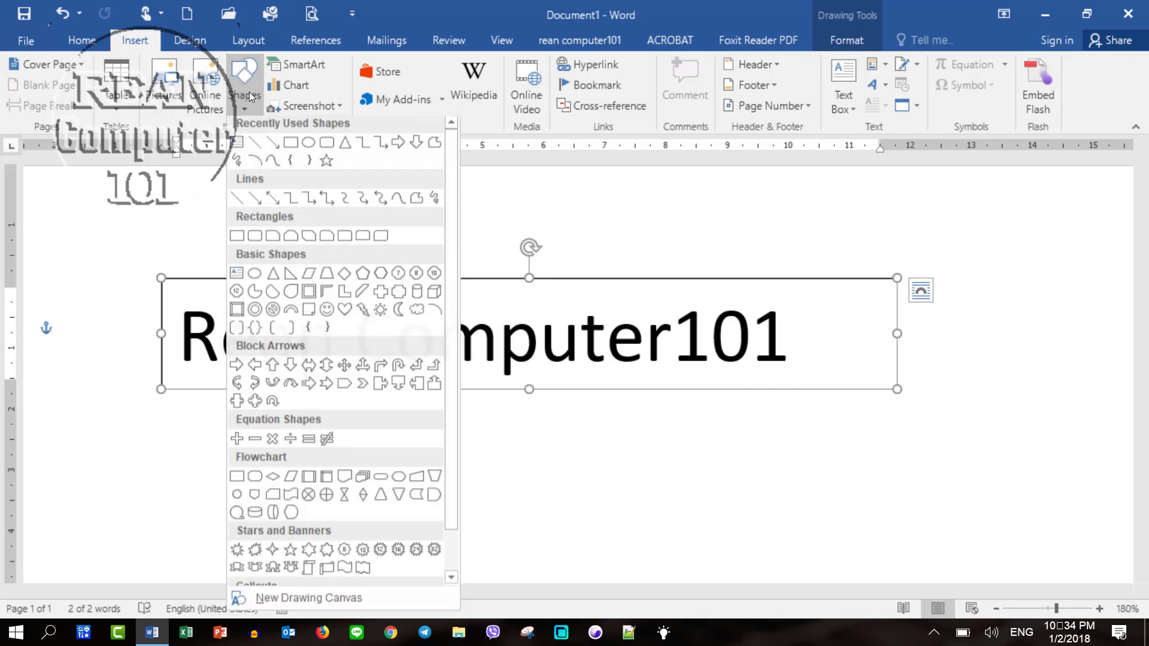
click(285, 148)
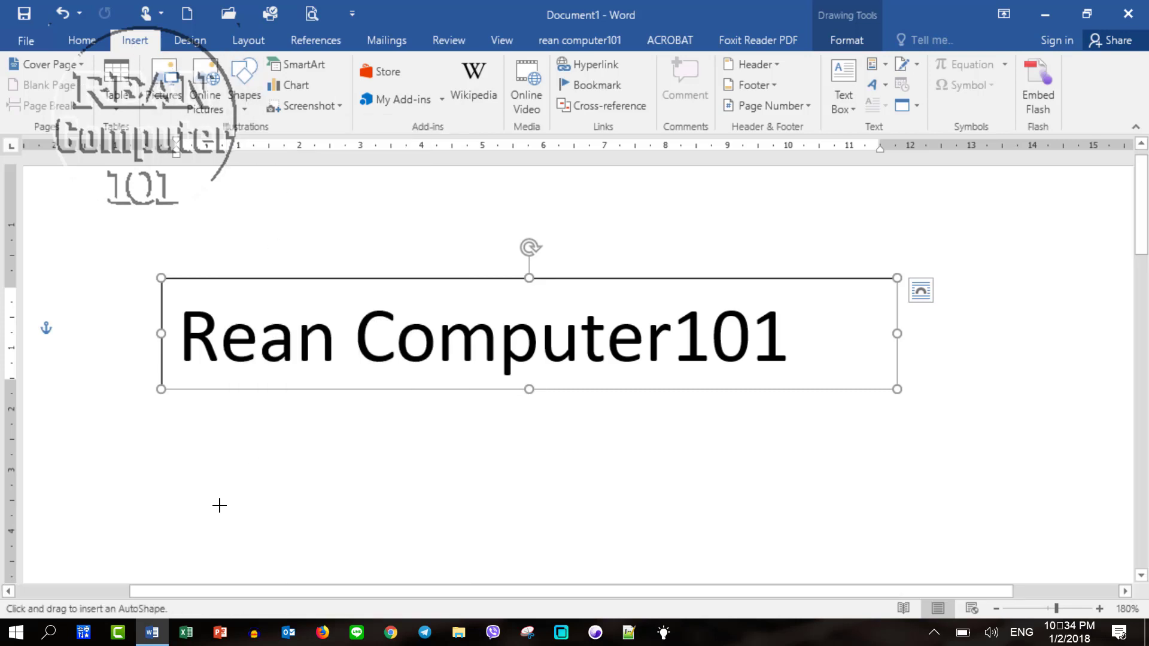
drag(169, 416, 511, 501)
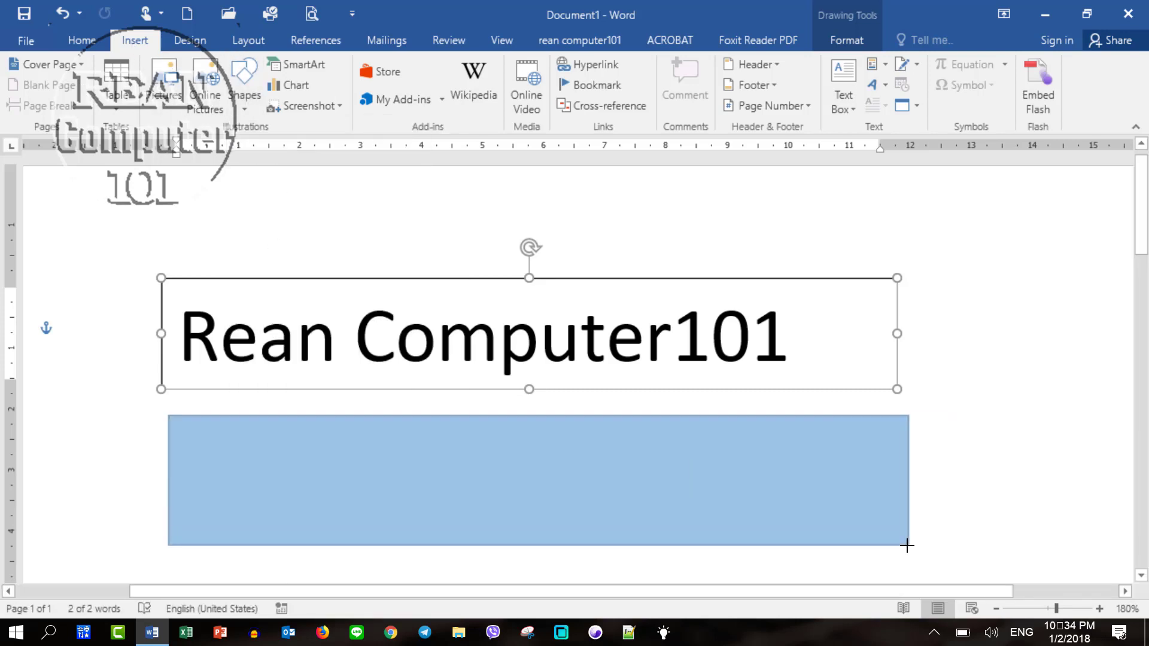
drag(649, 489, 908, 547)
- Copy the 'Rean Computer101' text into the blue rectangle
triple_click(712, 335)
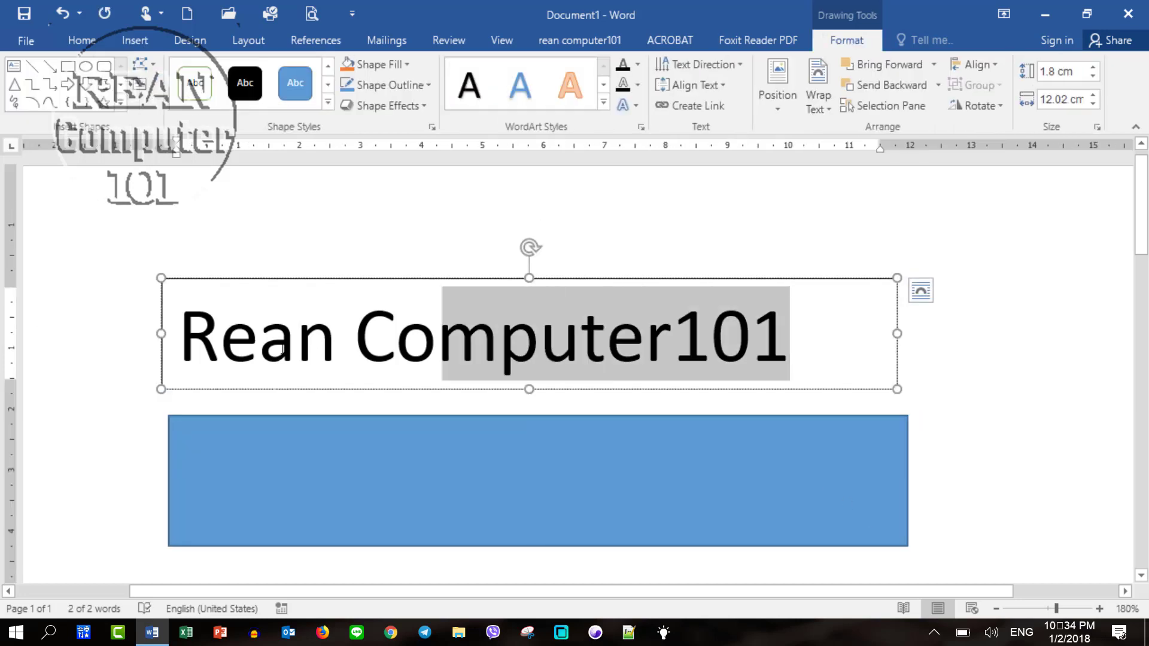
key(ctrl+c)
click(507, 490)
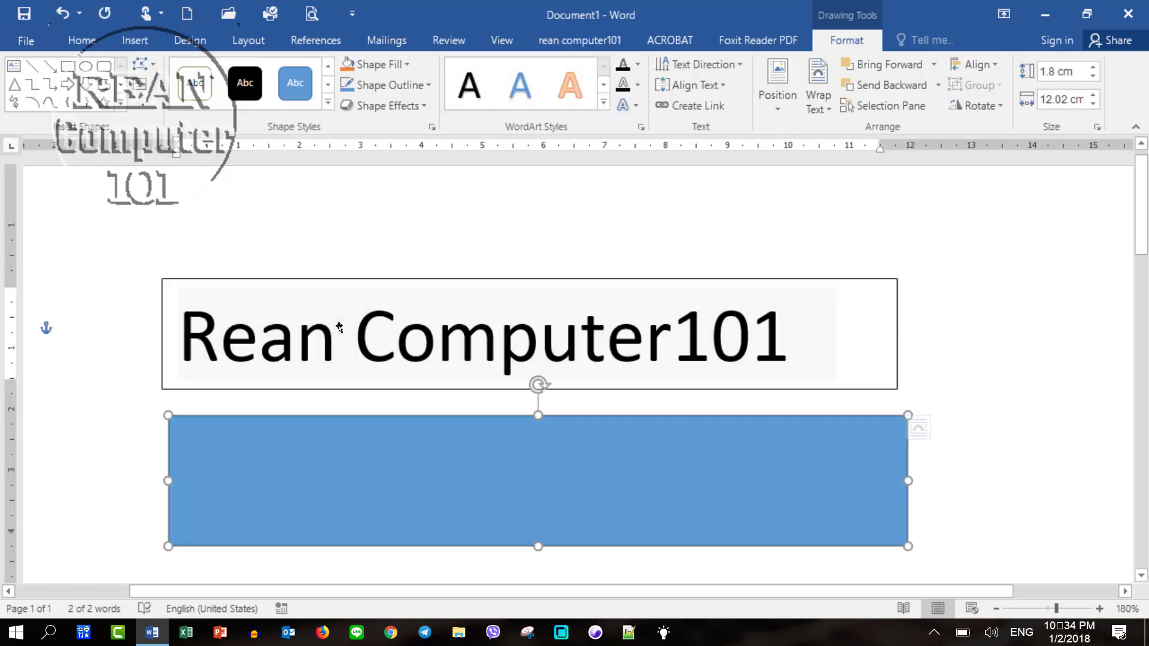
key(ctrl+v)
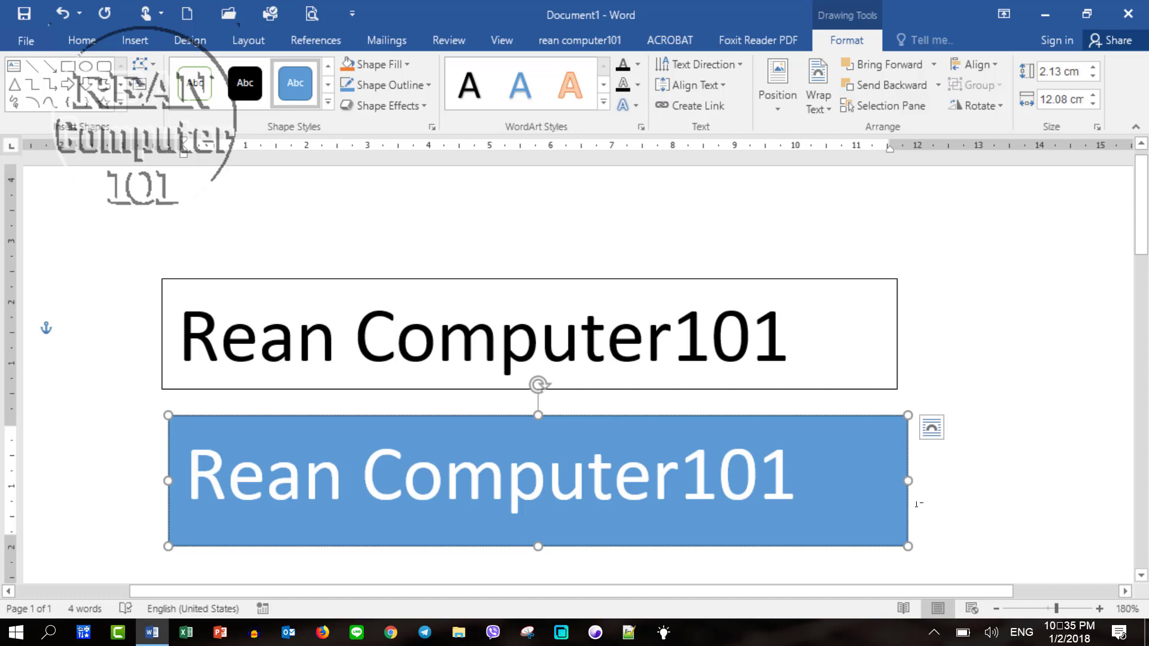
click(919, 504)
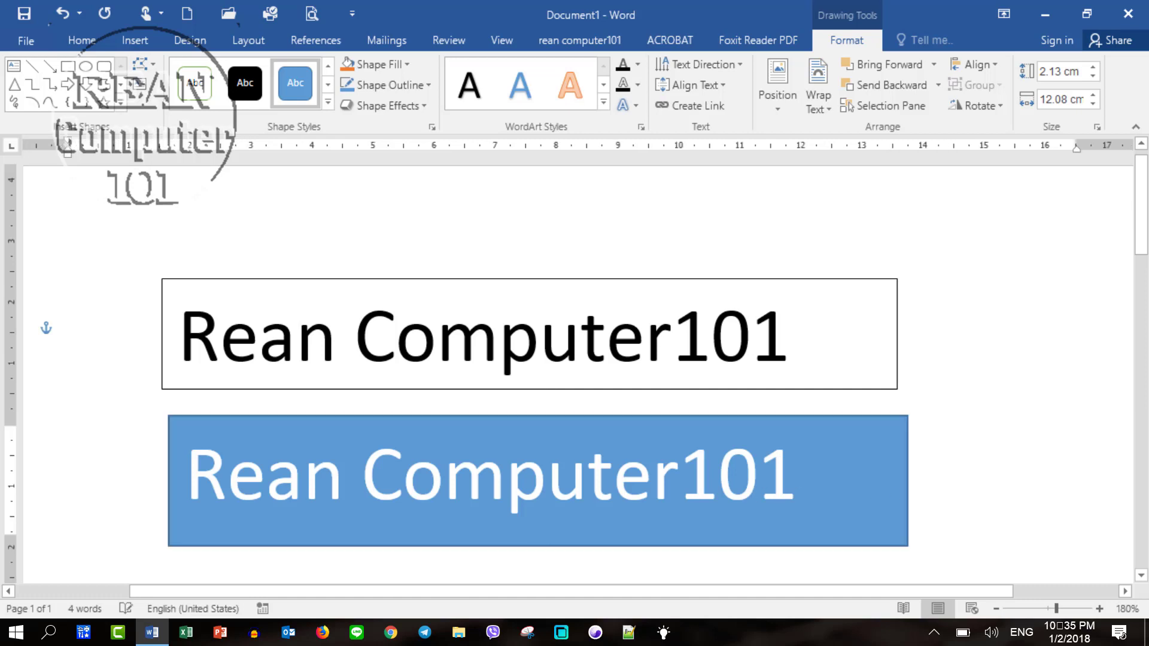
- Reposition the black title box just above the blue box
click(536, 277)
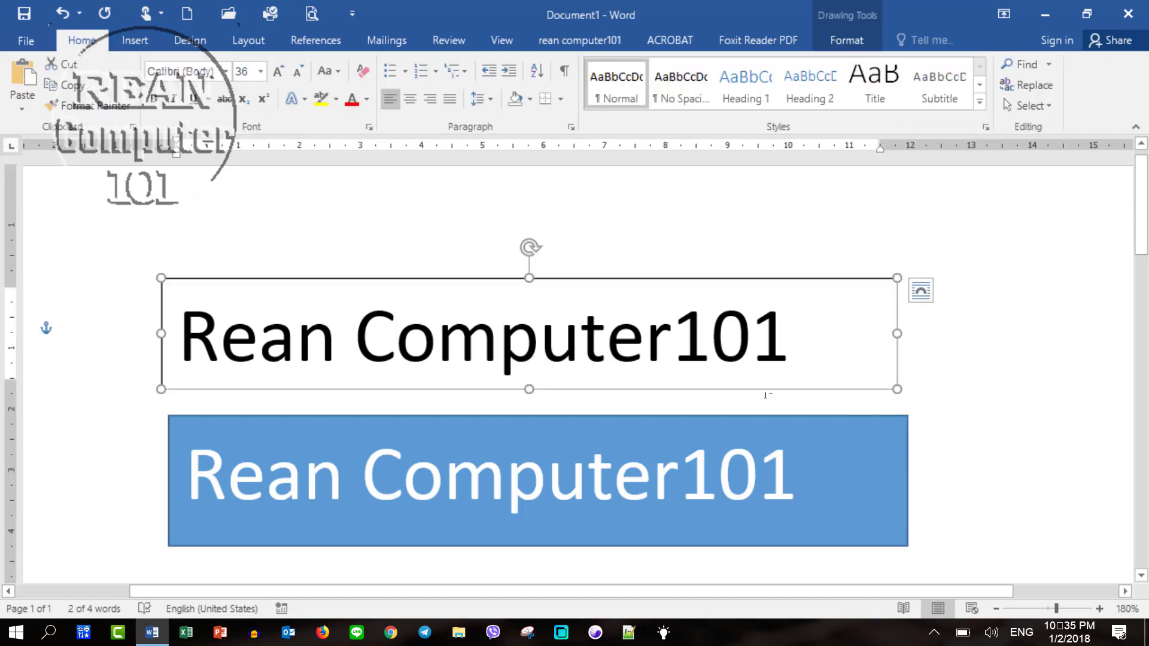
click(960, 375)
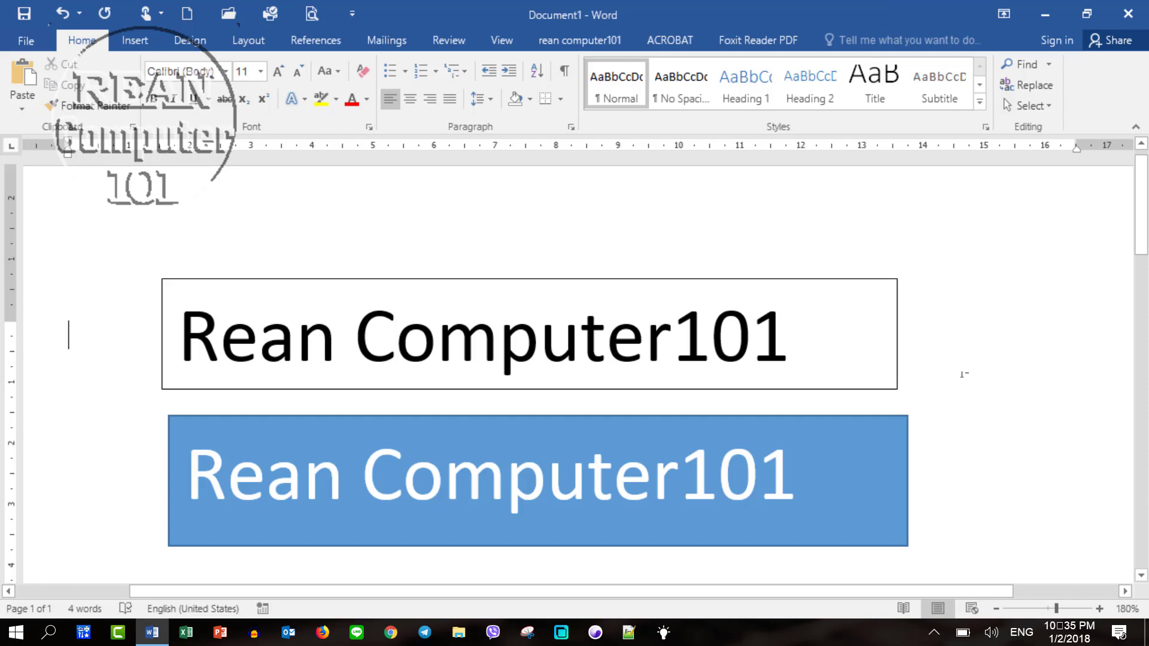
click(868, 389)
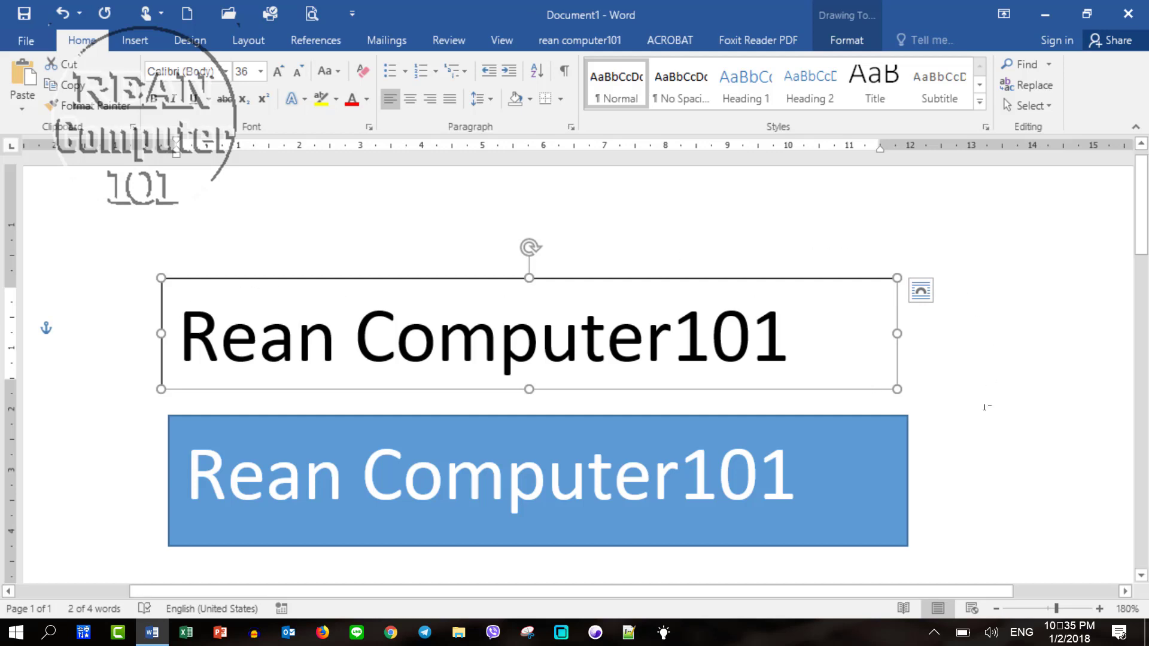
drag(550, 285, 757, 294)
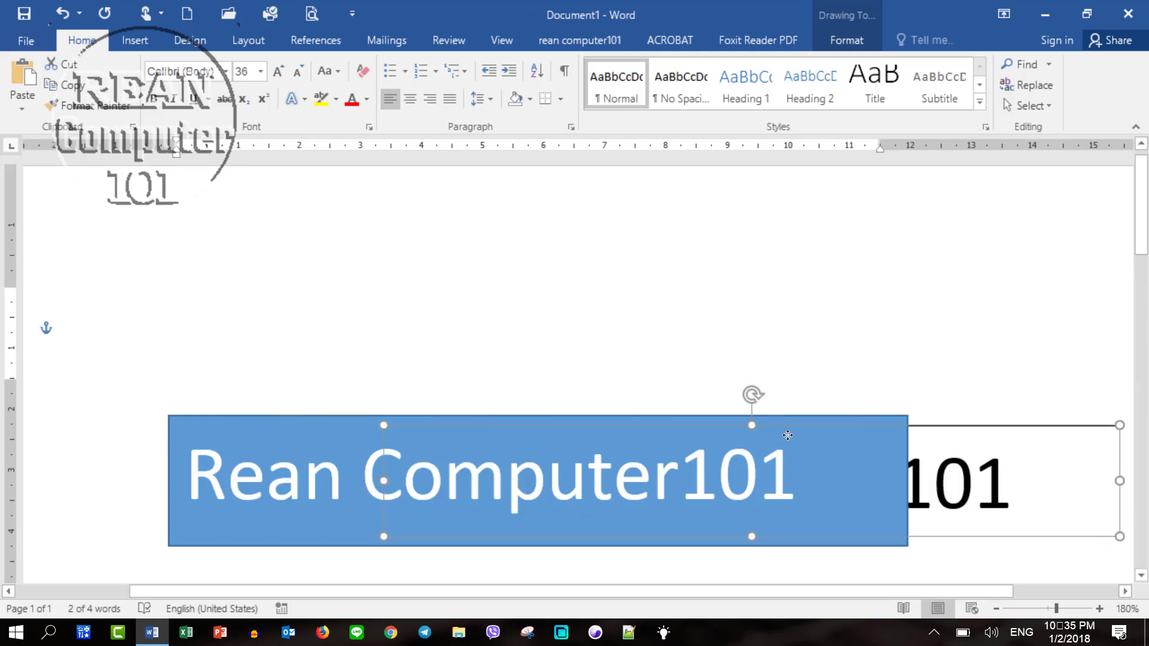
drag(693, 272, 448, 271)
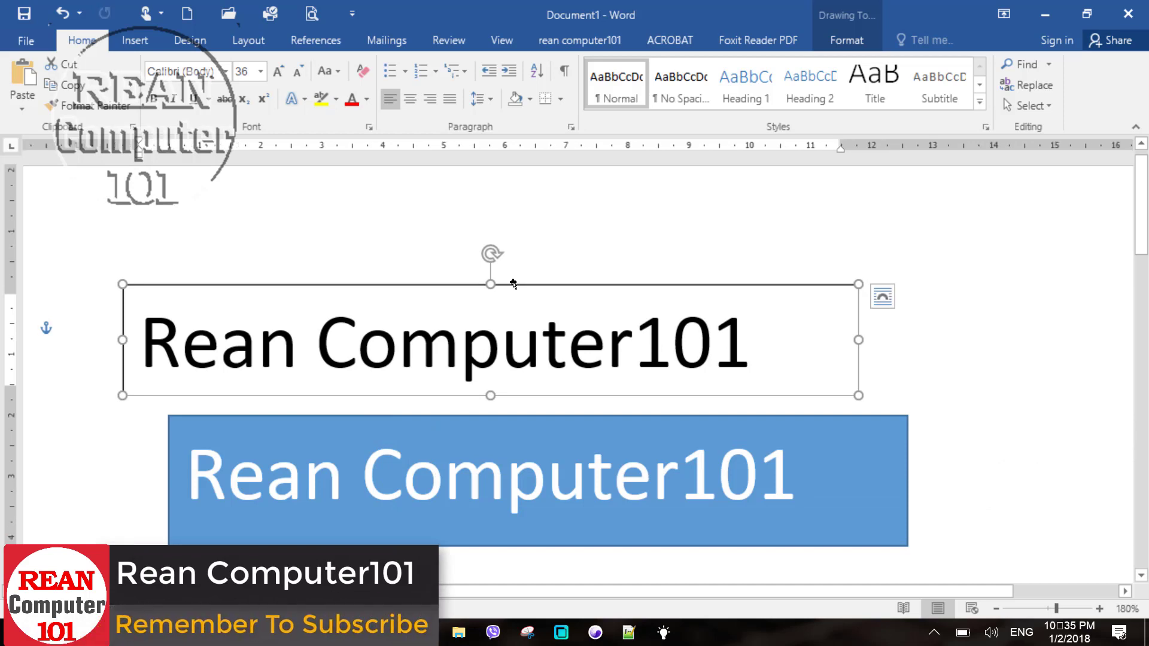
click(860, 40)
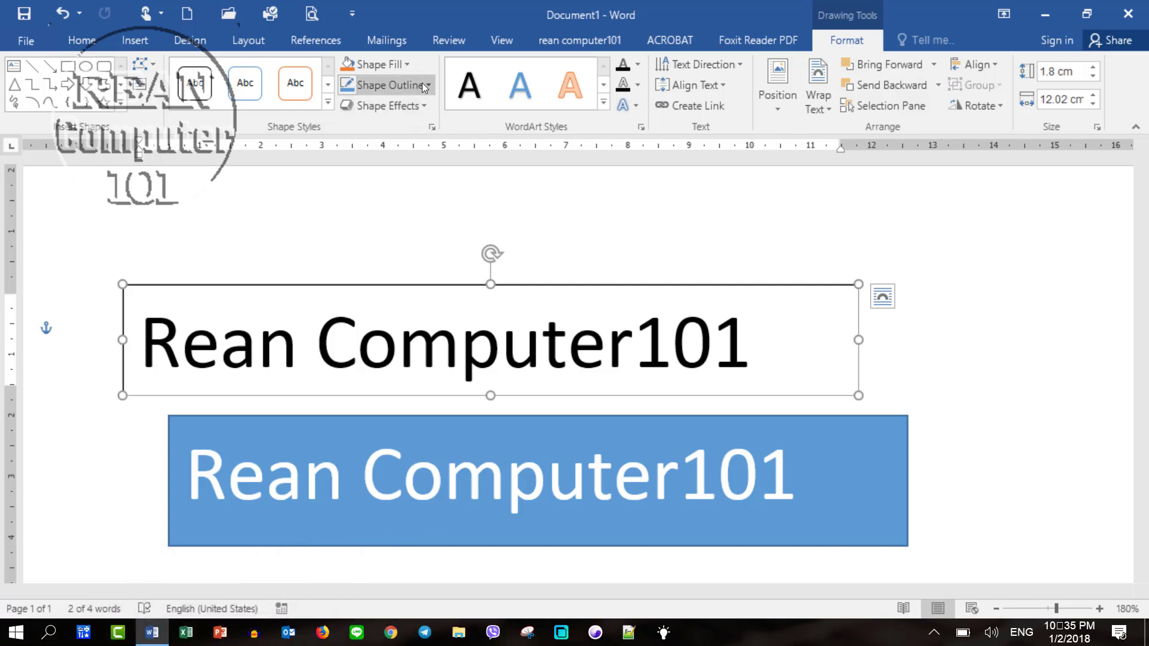
- Set the title box to No Outline and nudge it slightly up and right
click(404, 84)
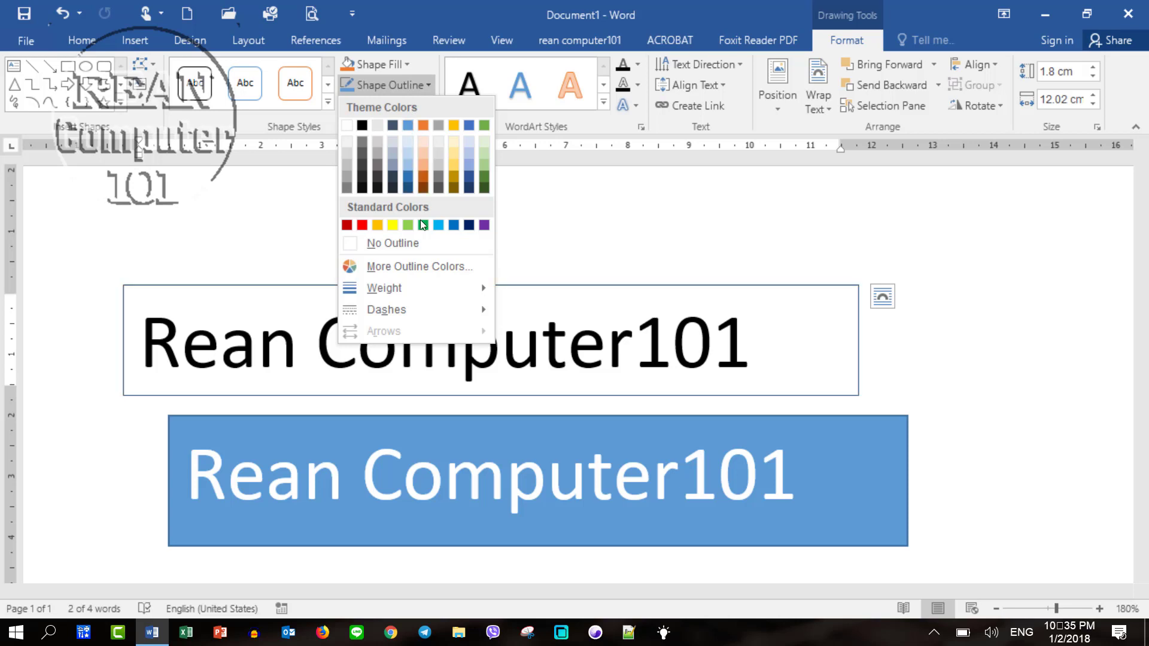
click(363, 225)
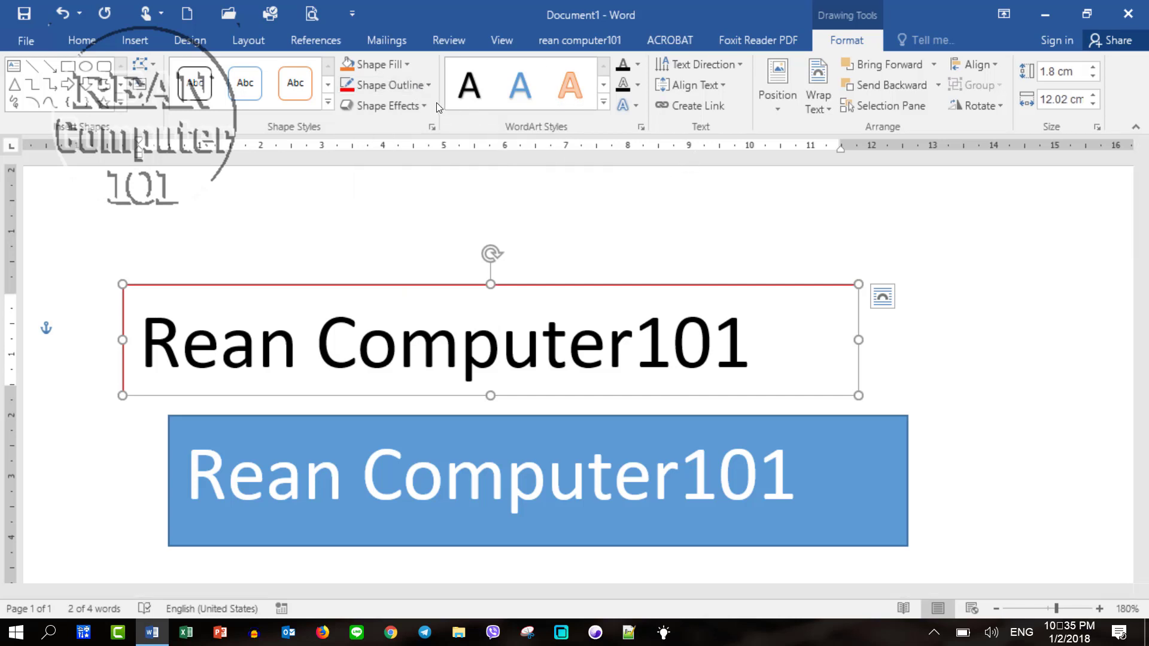
click(419, 87)
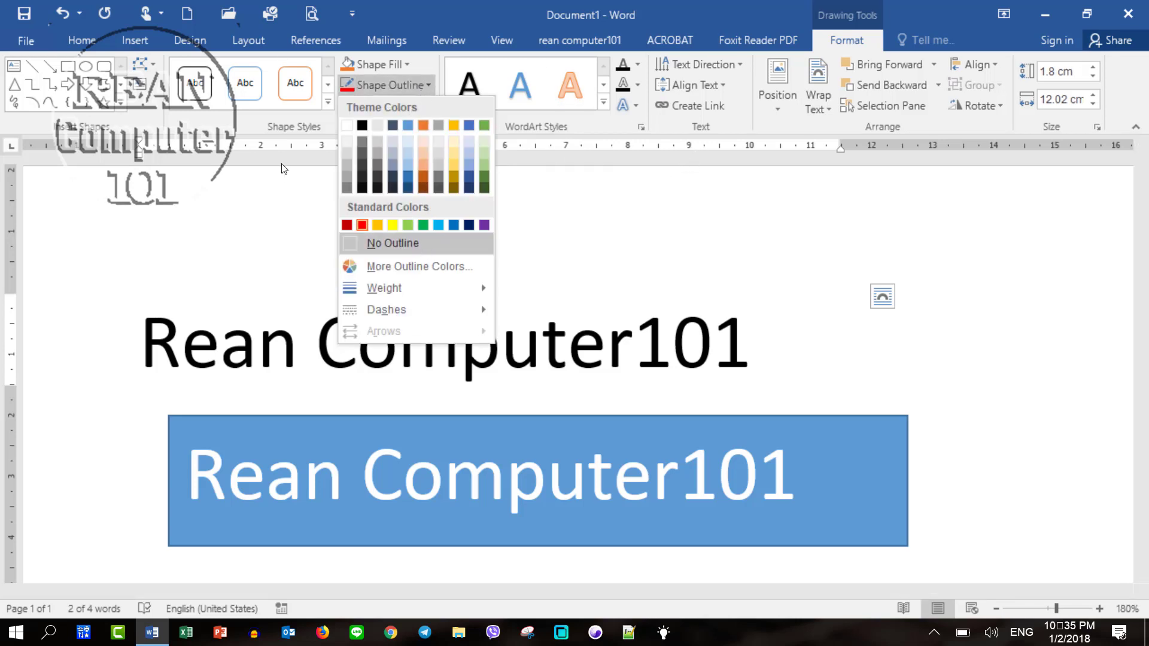
click(393, 242)
click(962, 390)
click(694, 375)
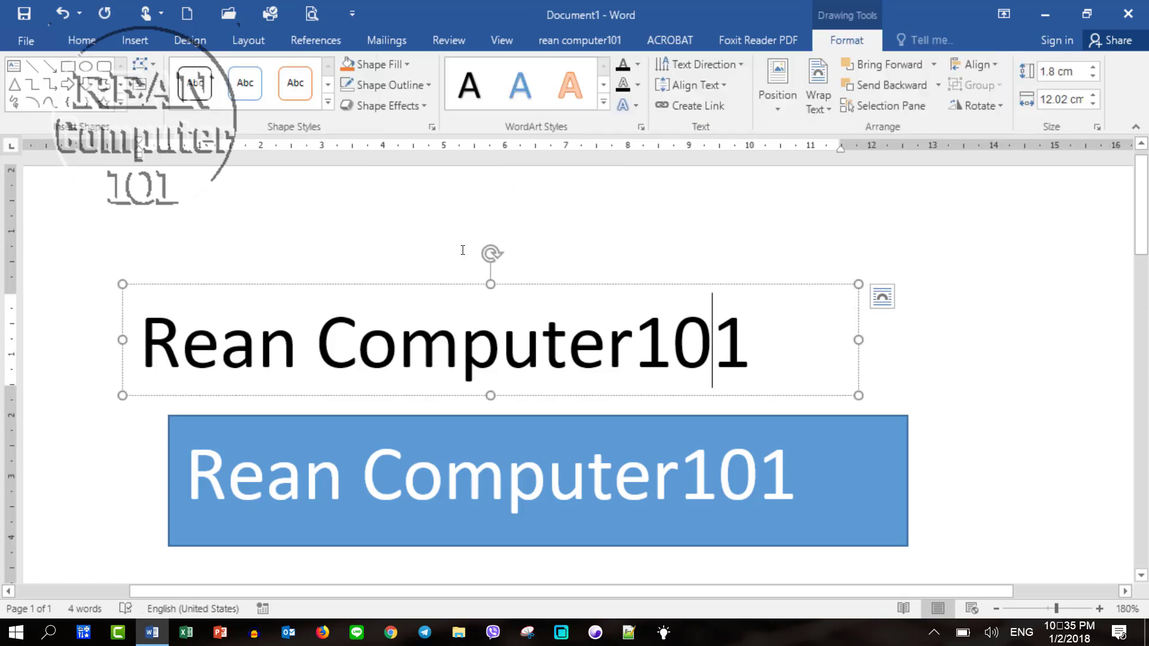
mouse_move(681, 284)
mouse_down()
mouse_move(731, 397)
mouse_move(718, 256)
mouse_up()
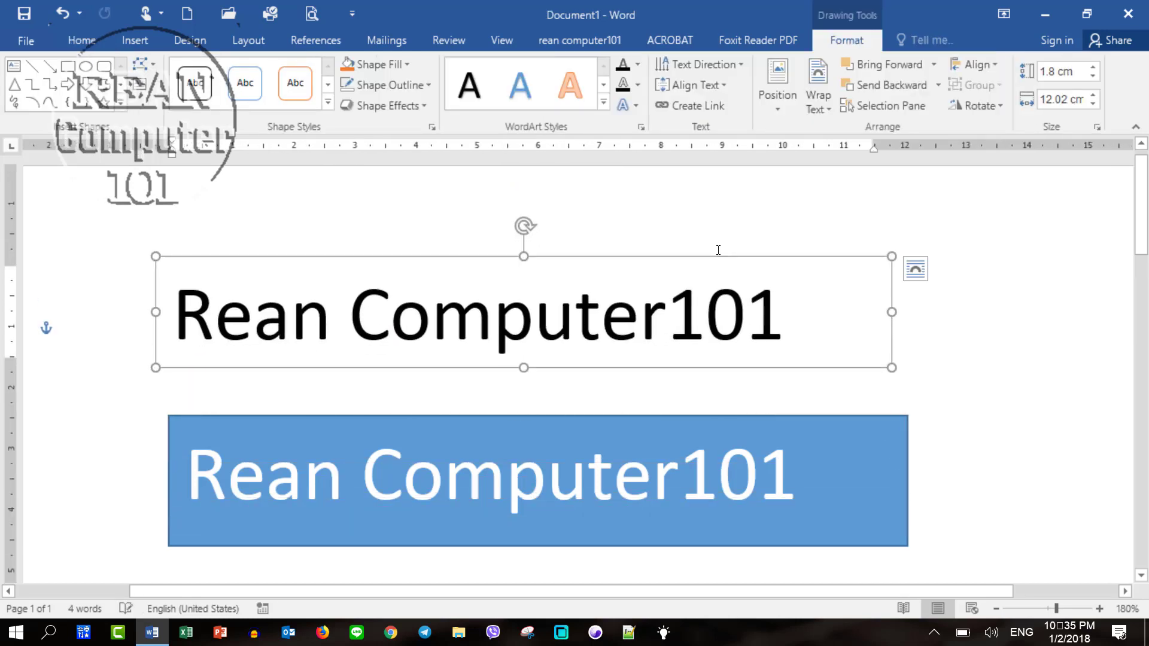
- Set the blue box to No Outline, keeping it below the title
click(768, 421)
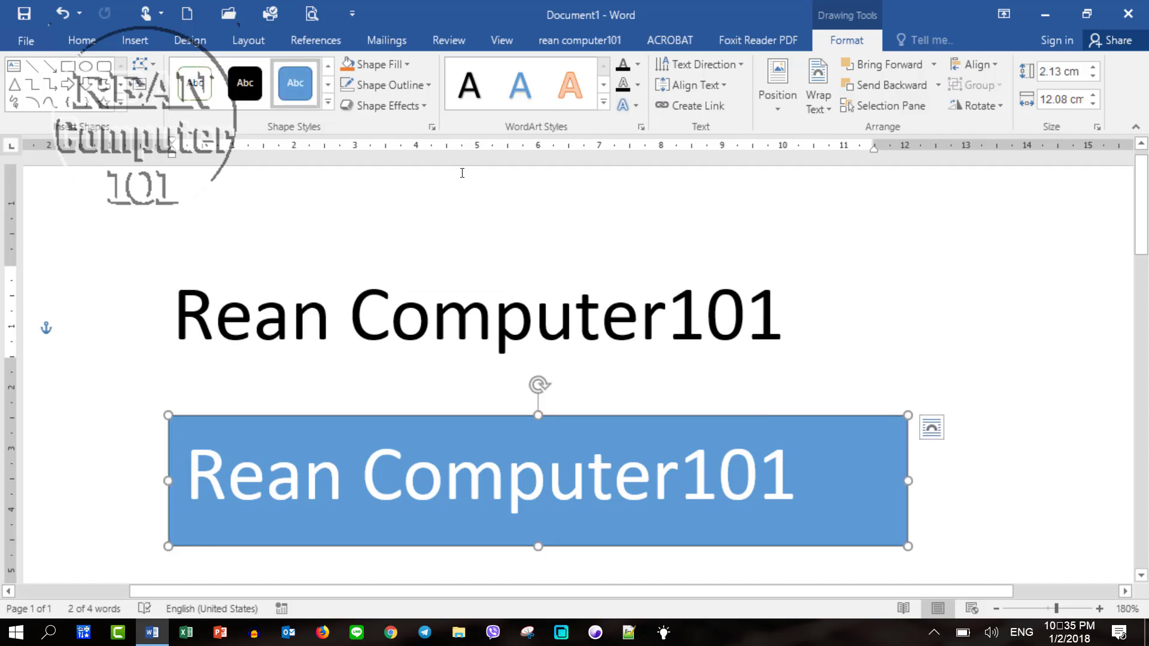
click(409, 88)
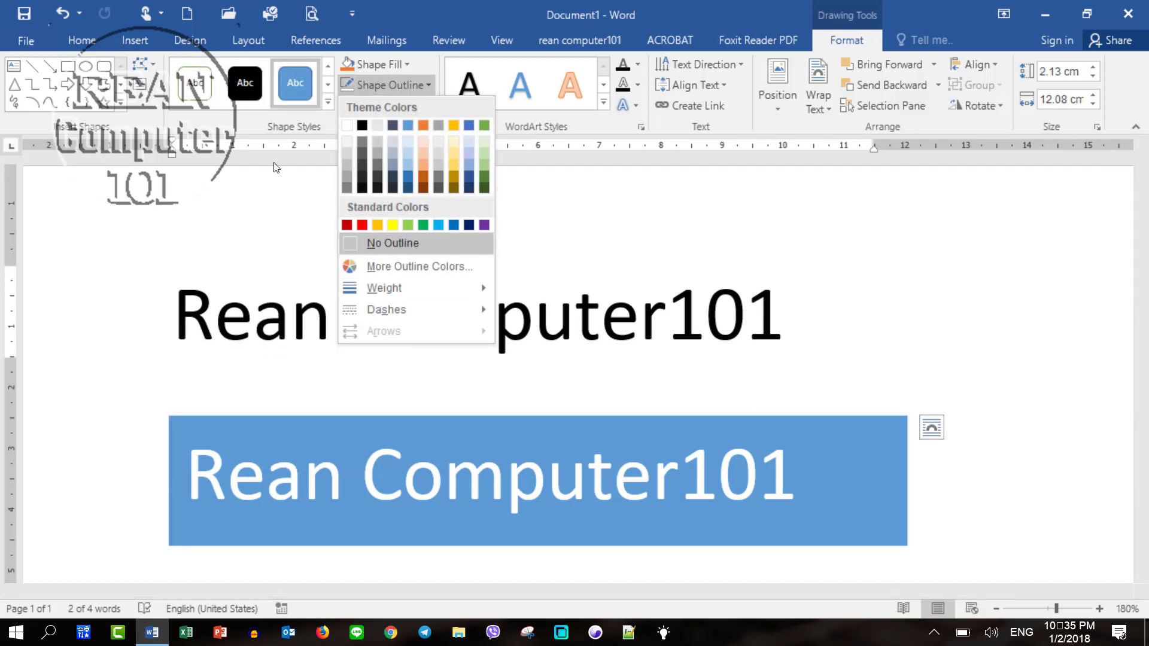
click(392, 243)
drag(824, 419, 794, 339)
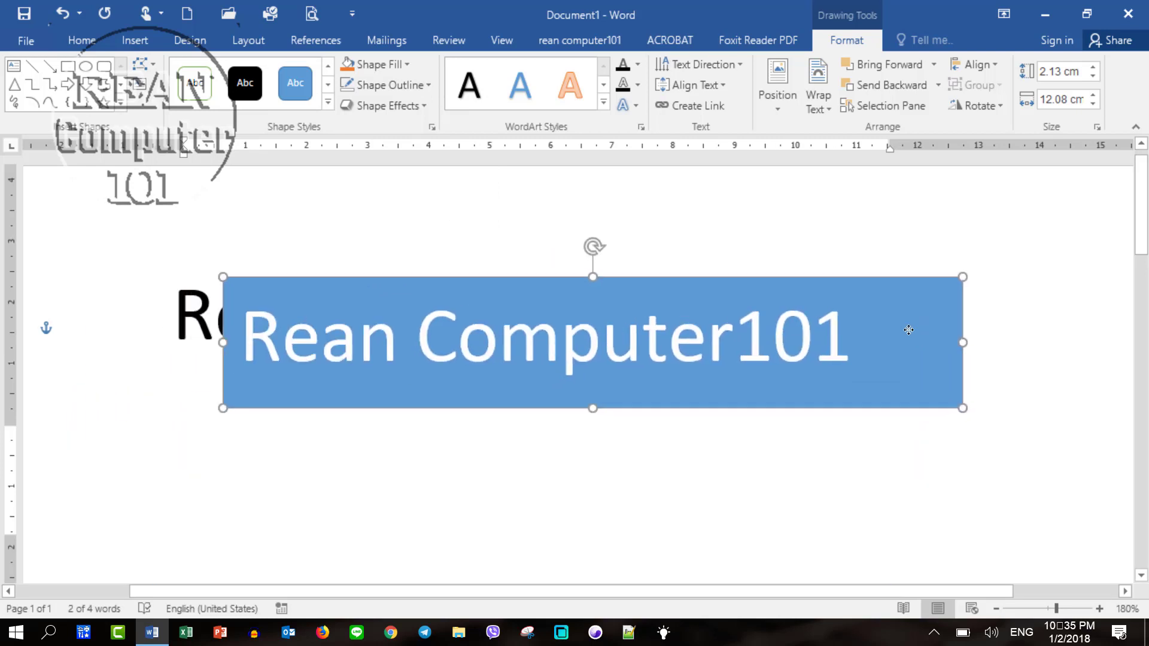
drag(795, 340, 835, 459)
click(872, 298)
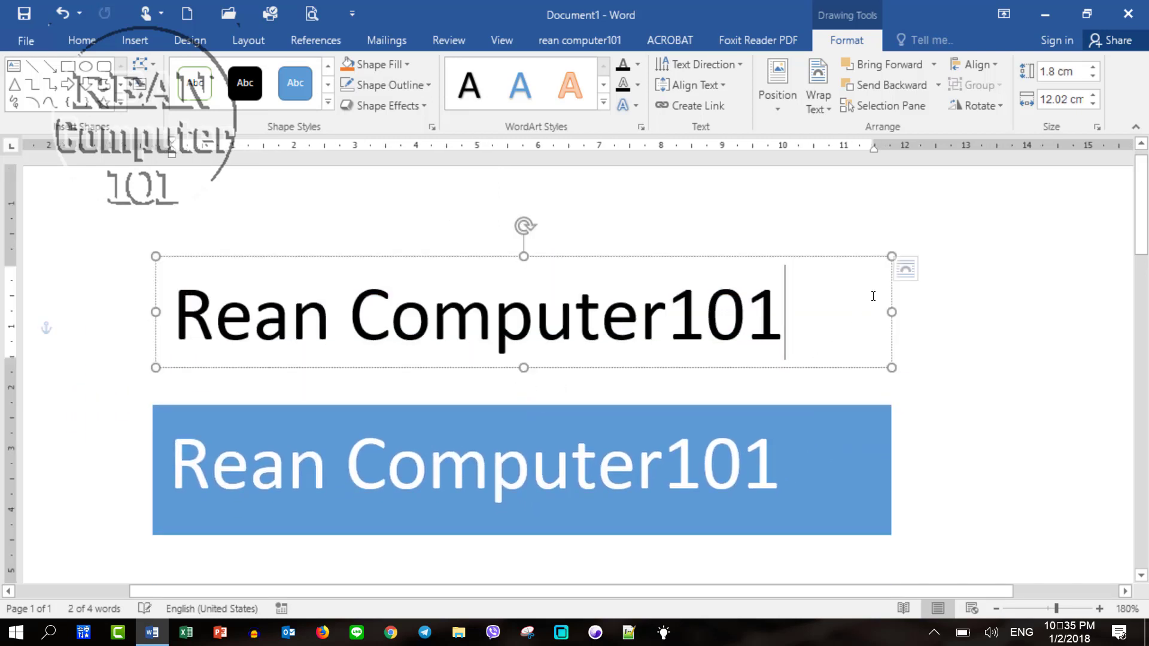
click(976, 318)
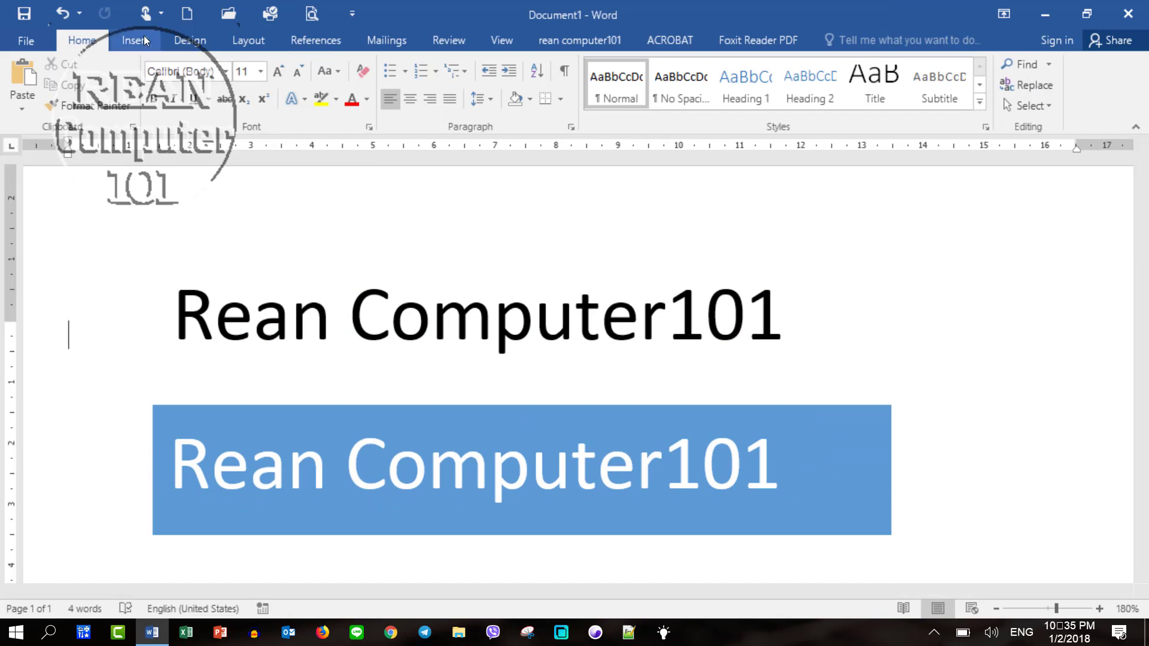
- Change the Design Page Color from blue to the bright light-blue standard colour
click(196, 42)
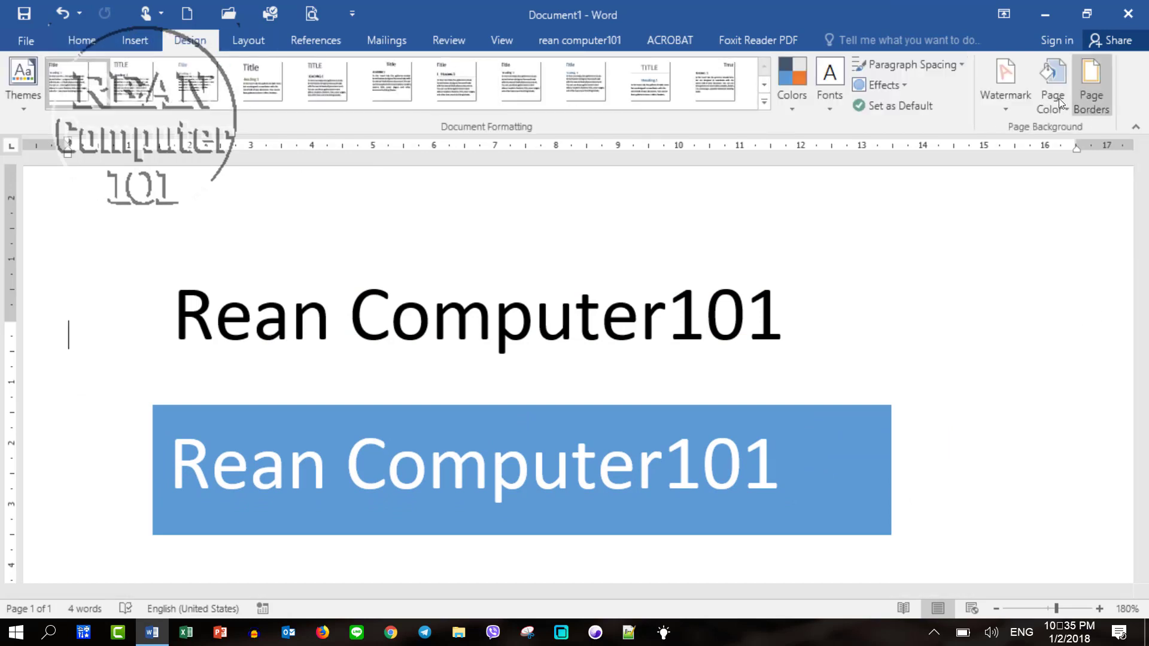
click(1053, 96)
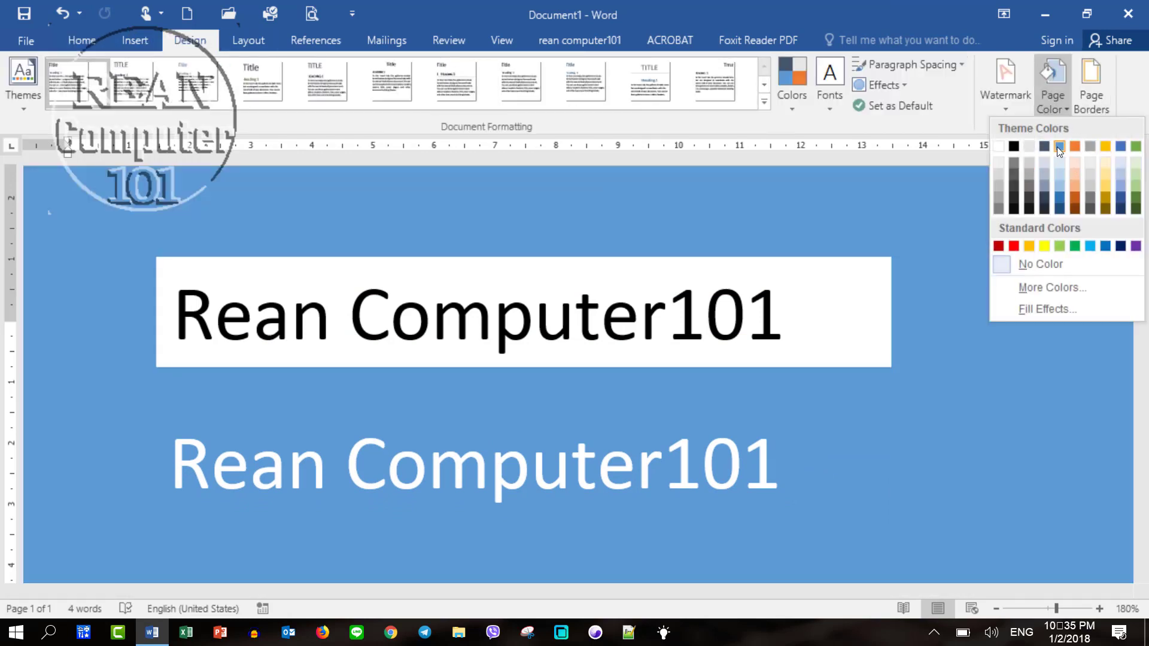
click(1057, 146)
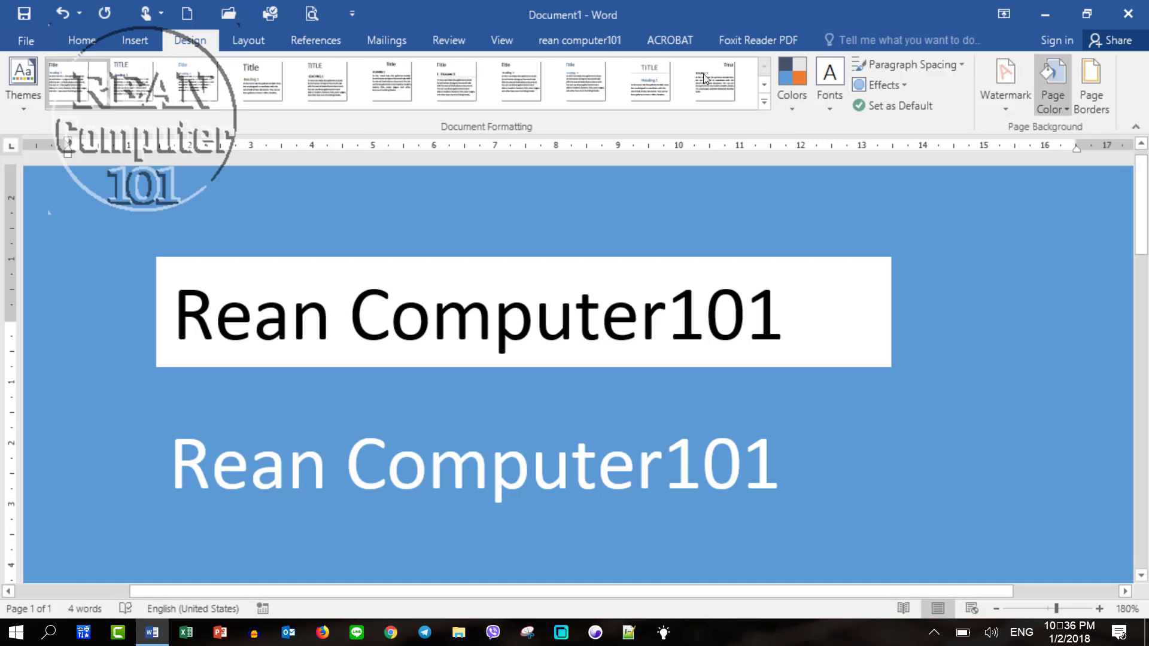
click(1054, 89)
click(1090, 247)
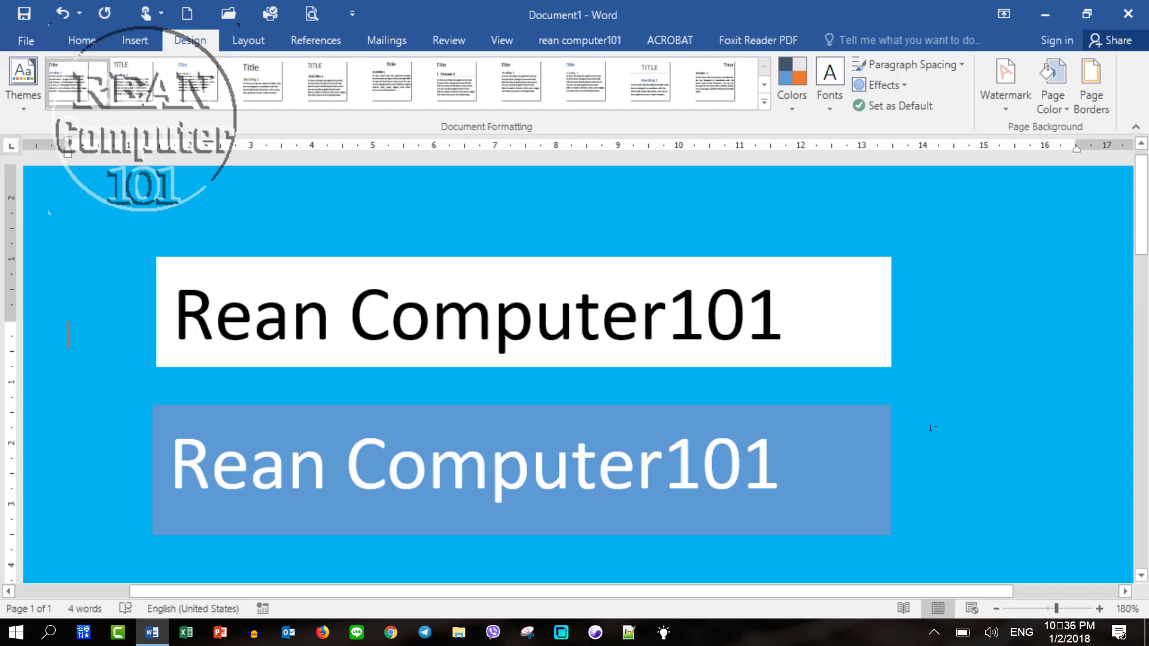
scroll(922, 430, down, 1)
scroll(884, 438, down, 5)
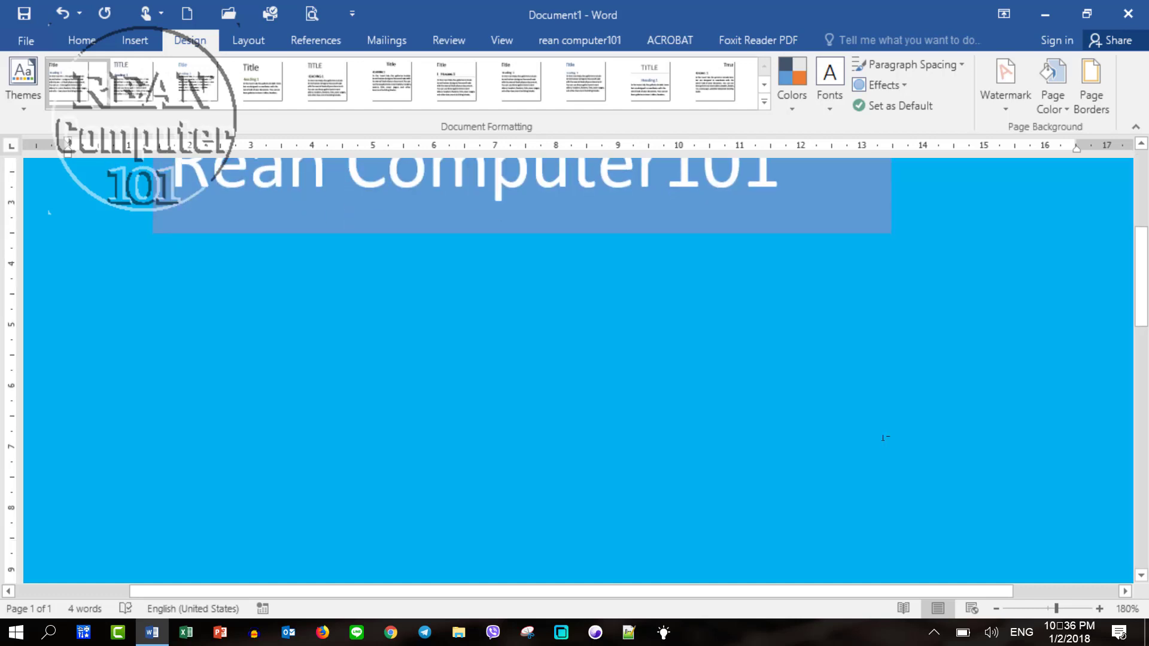
scroll(884, 438, up, 4)
click(338, 261)
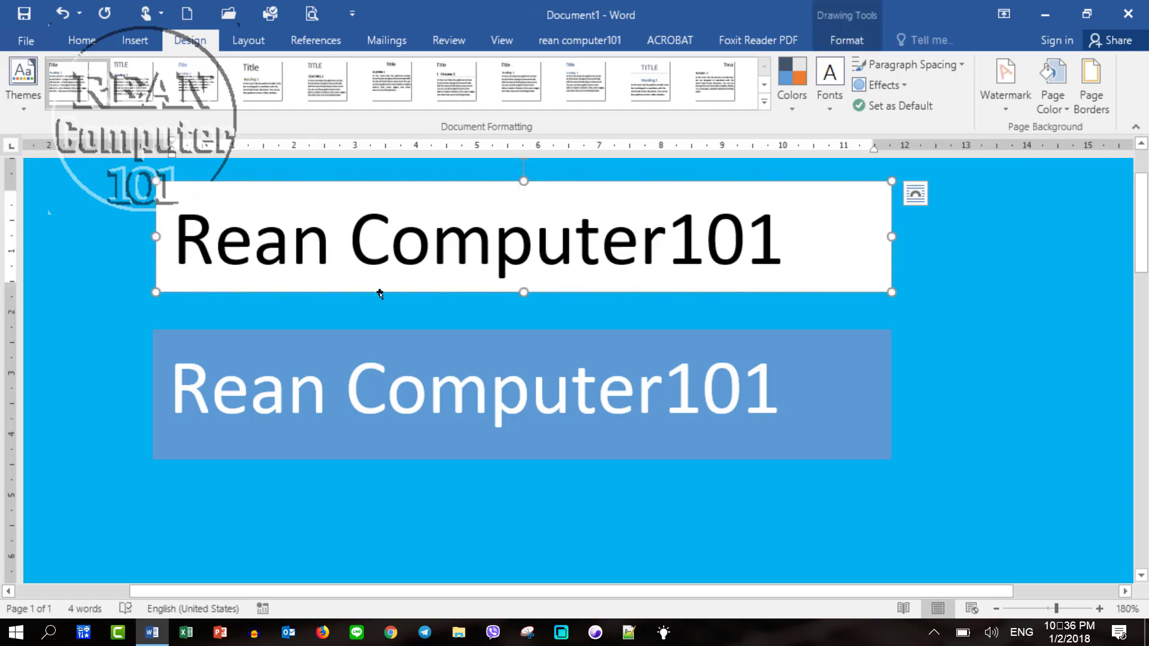
- Drag the white 'Rean Computer101' box a little lower, just above the blue banner
mouse_move(380, 294)
mouse_down()
mouse_move(355, 315)
mouse_move(407, 317)
mouse_move(373, 312)
mouse_up()
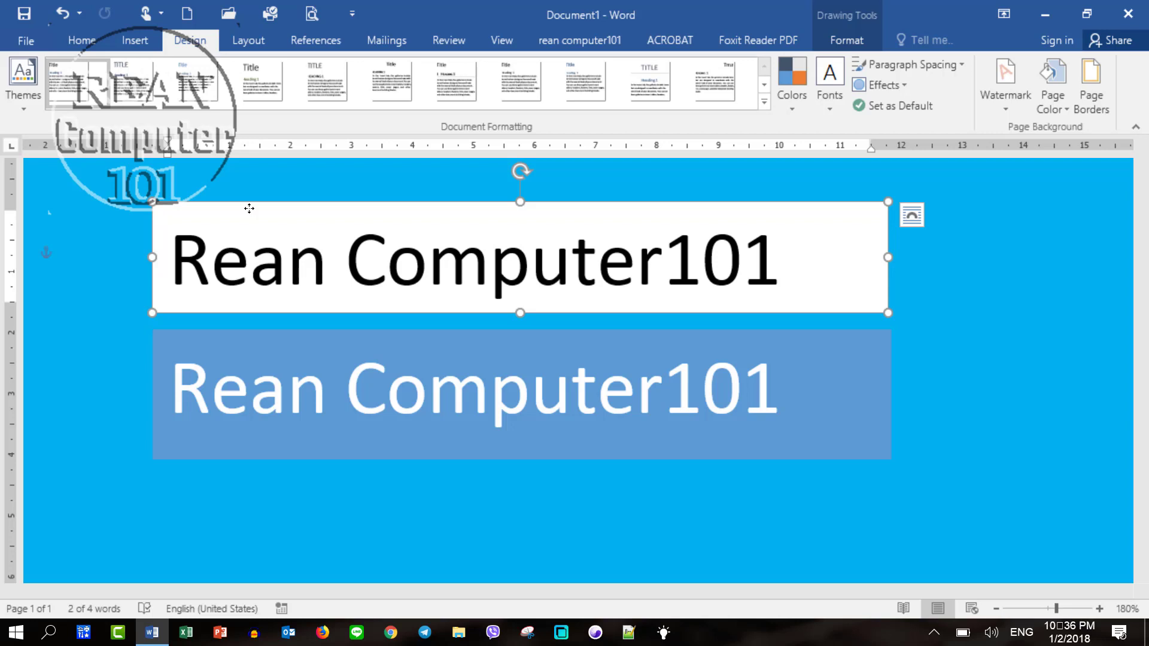
- Set the title box's Shape Fill to No Fill
click(845, 41)
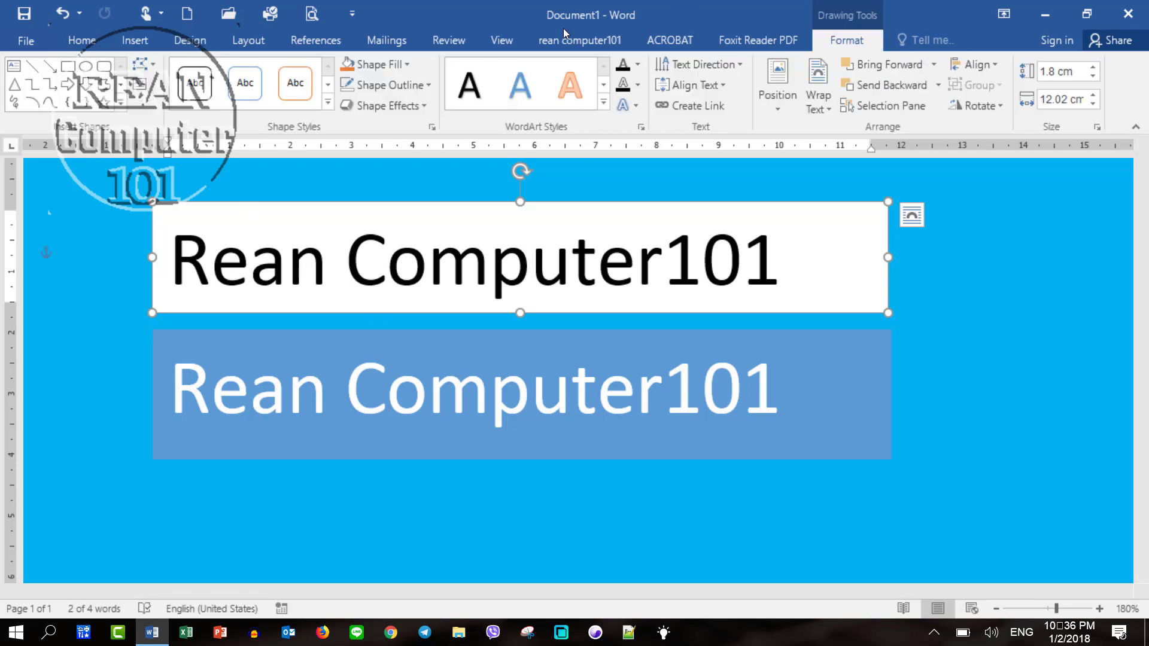
click(408, 62)
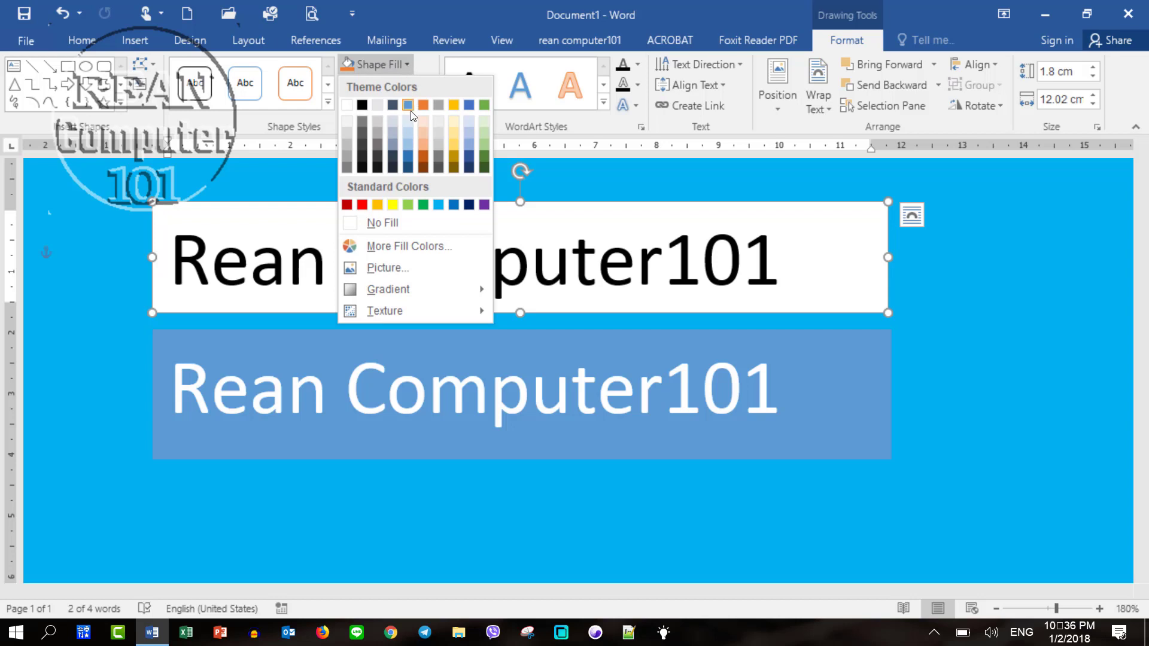
click(428, 225)
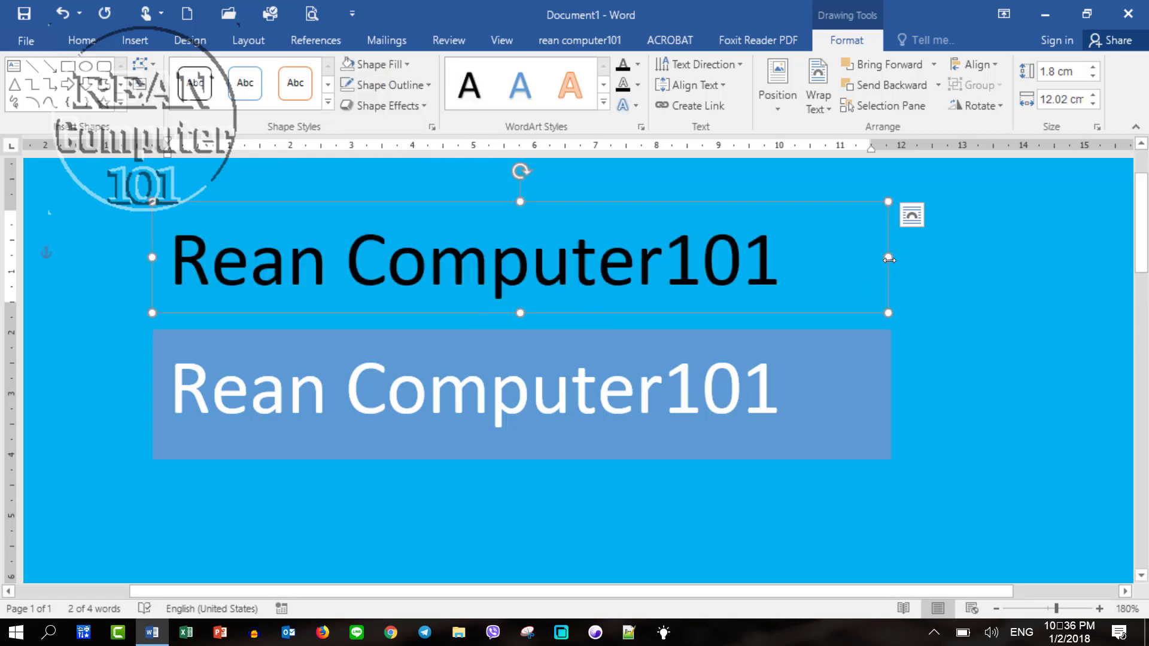
- Narrow the title box to 10.6 cm, centre it, and lower the blue box slightly
drag(890, 259, 801, 259)
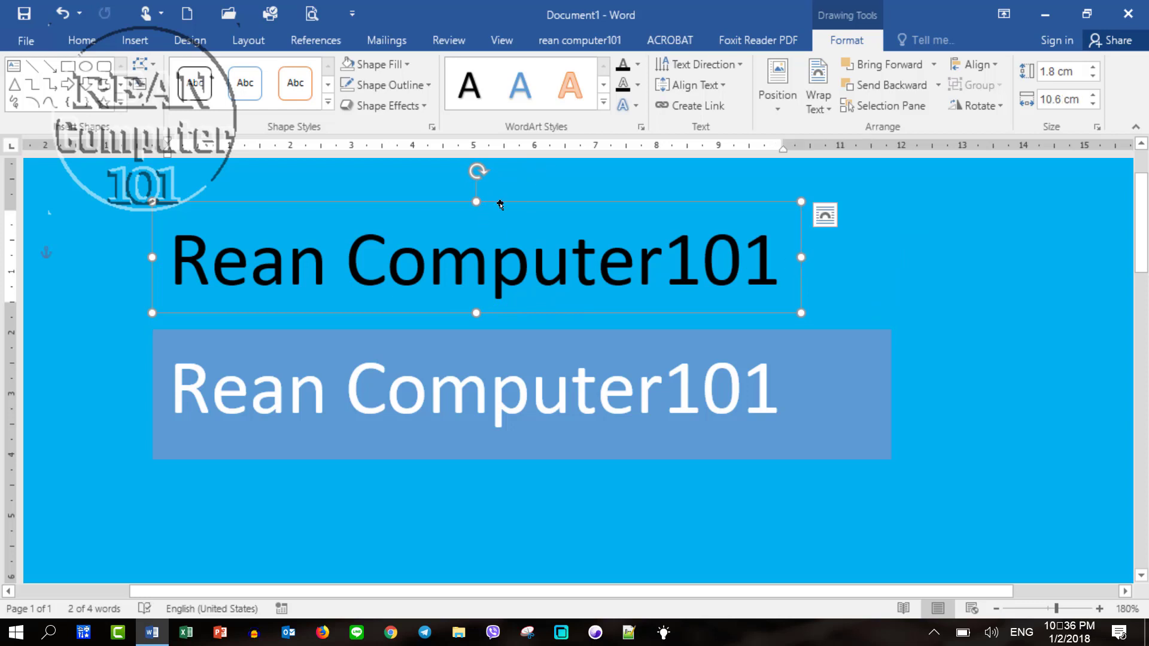
drag(501, 205, 637, 296)
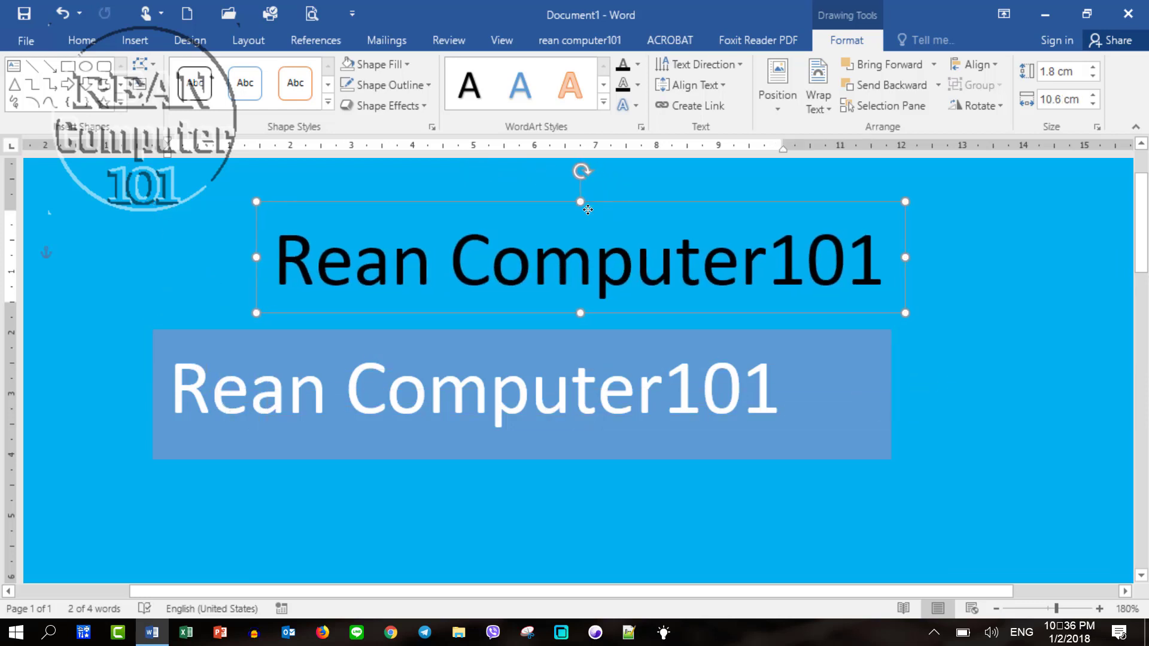
drag(617, 205, 532, 218)
click(752, 437)
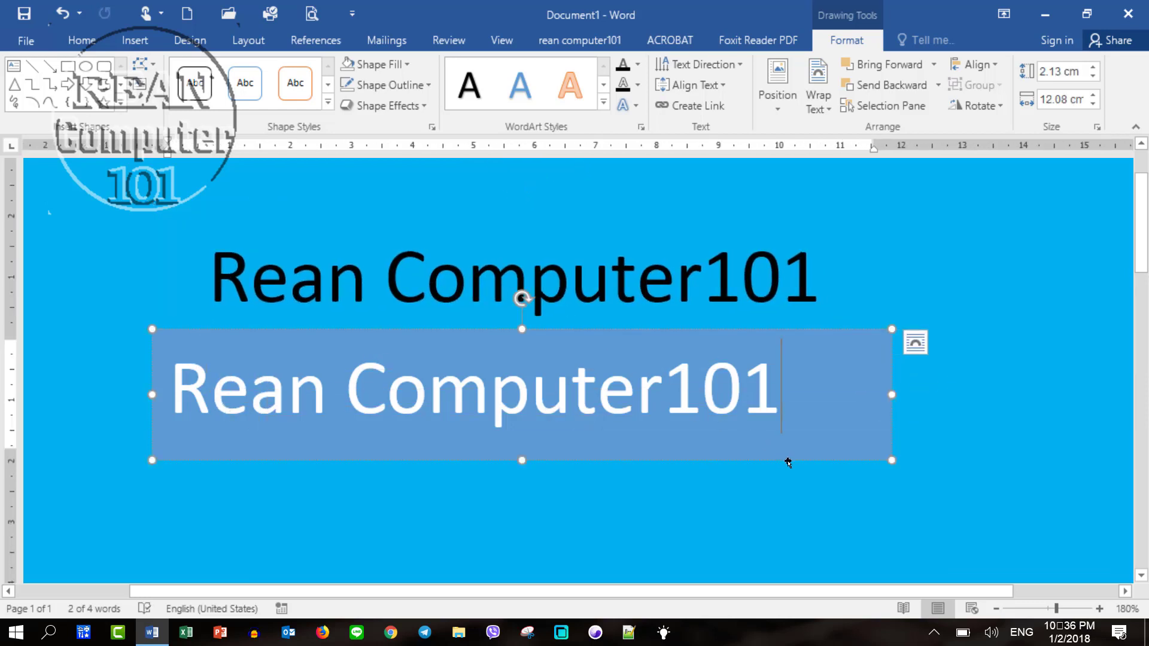
mouse_move(786, 461)
mouse_down()
mouse_move(793, 503)
mouse_move(803, 501)
mouse_up()
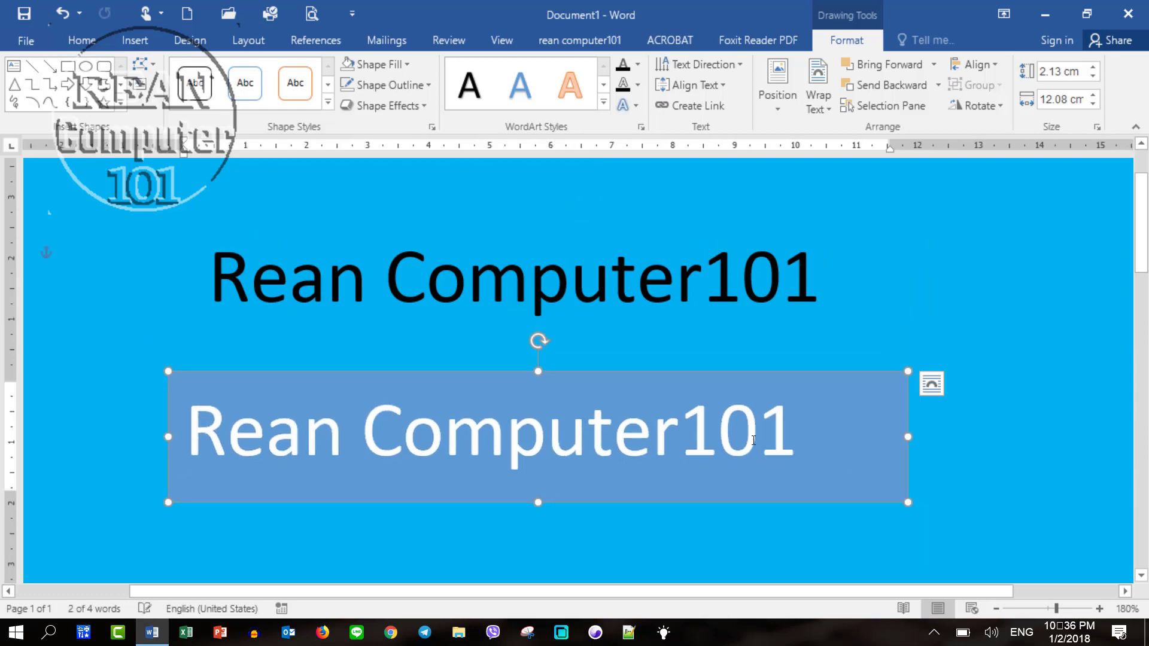
- Remove the lower box's fill and reposition it under the black title
click(397, 66)
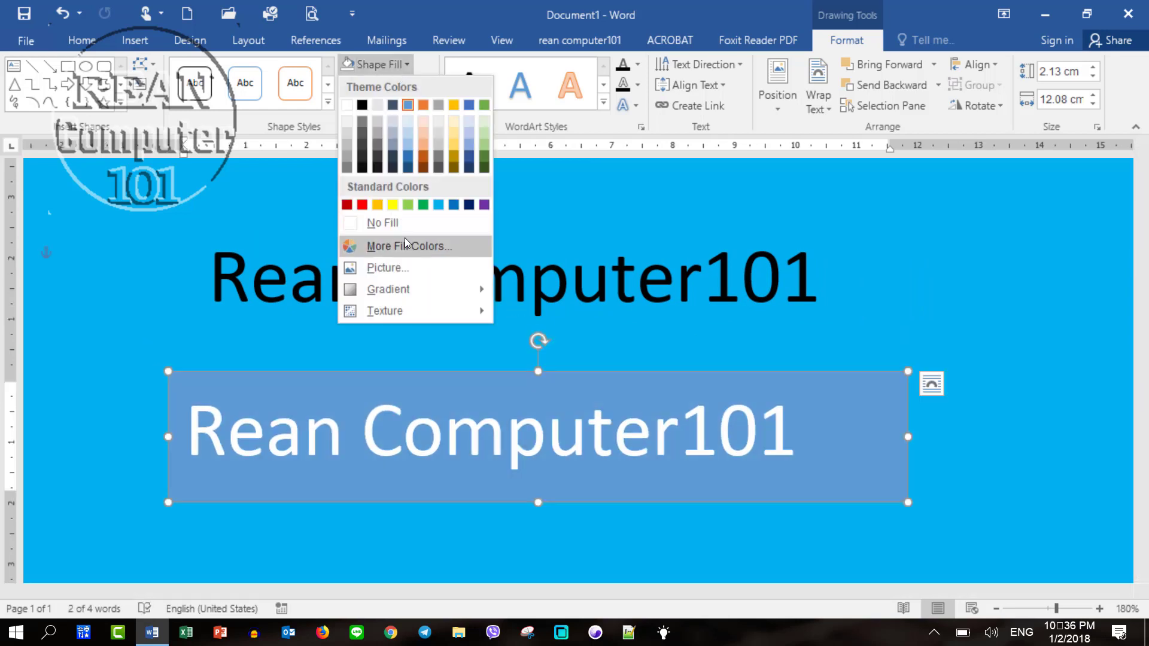
click(383, 223)
click(467, 408)
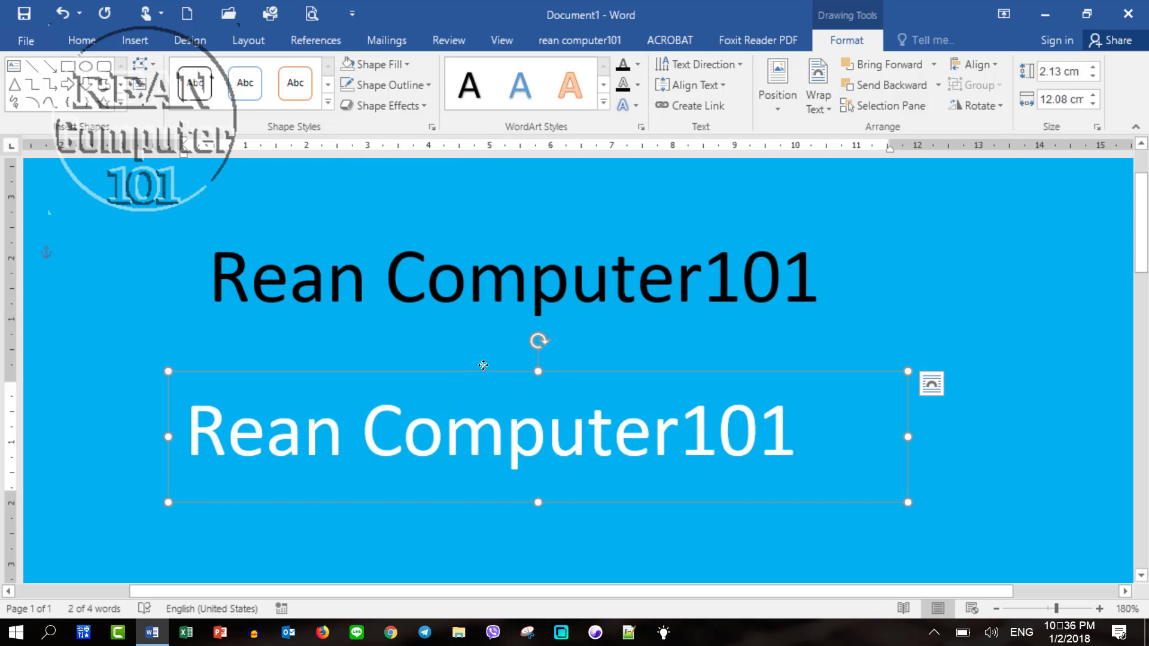
mouse_move(469, 376)
mouse_down()
mouse_move(432, 229)
mouse_move(413, 353)
mouse_up()
click(472, 411)
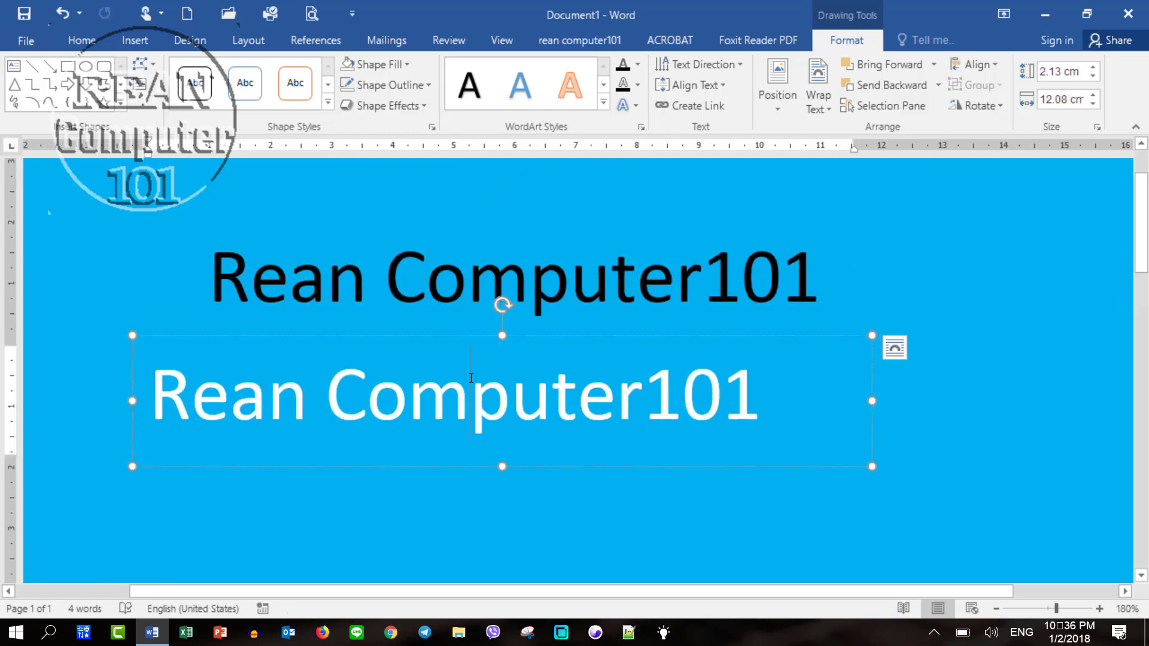
drag(498, 335, 728, 323)
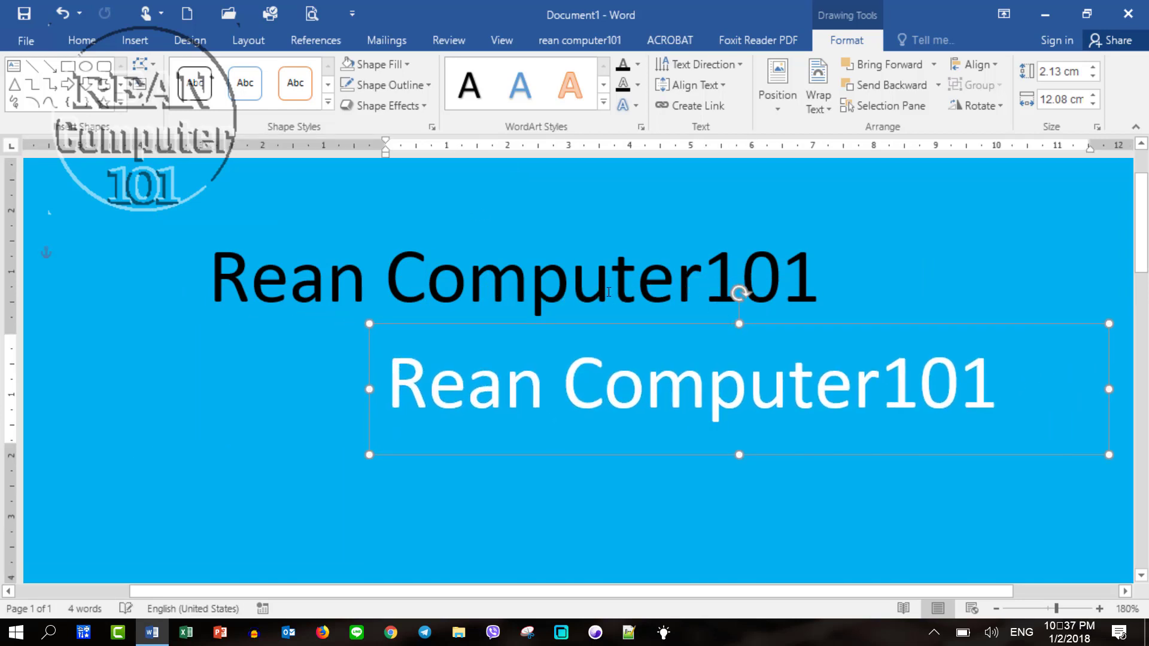
click(392, 187)
click(583, 374)
drag(529, 330, 401, 344)
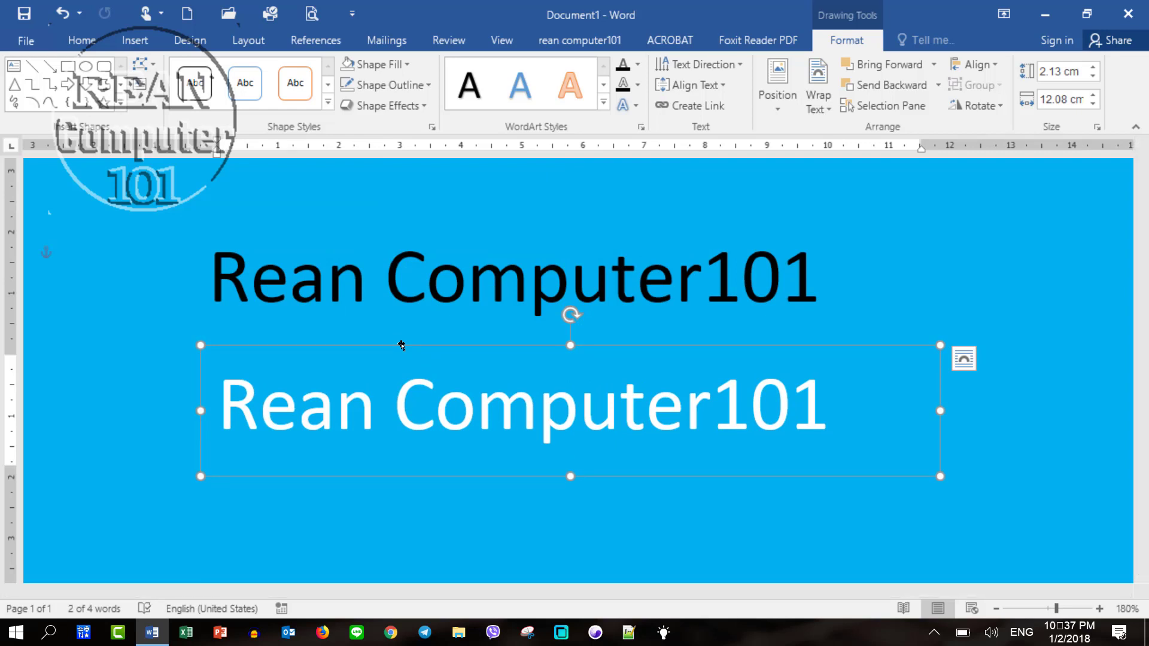
- Fill the lower banner box dark blue-gray, leaving the title where it was
click(379, 64)
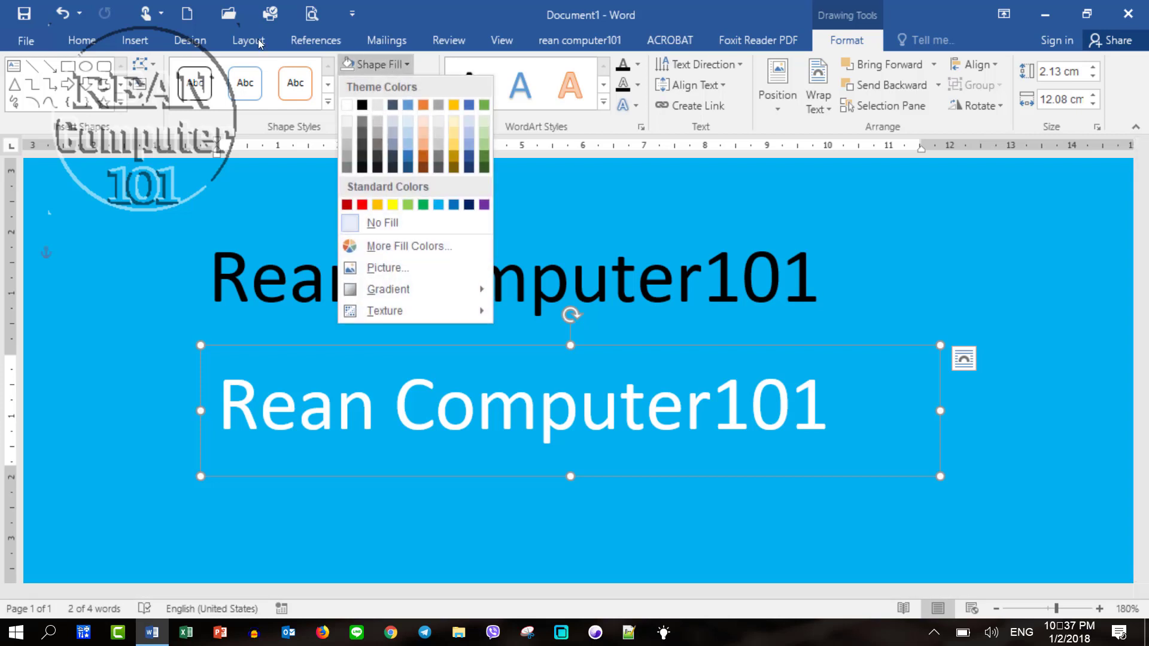
click(397, 105)
click(474, 328)
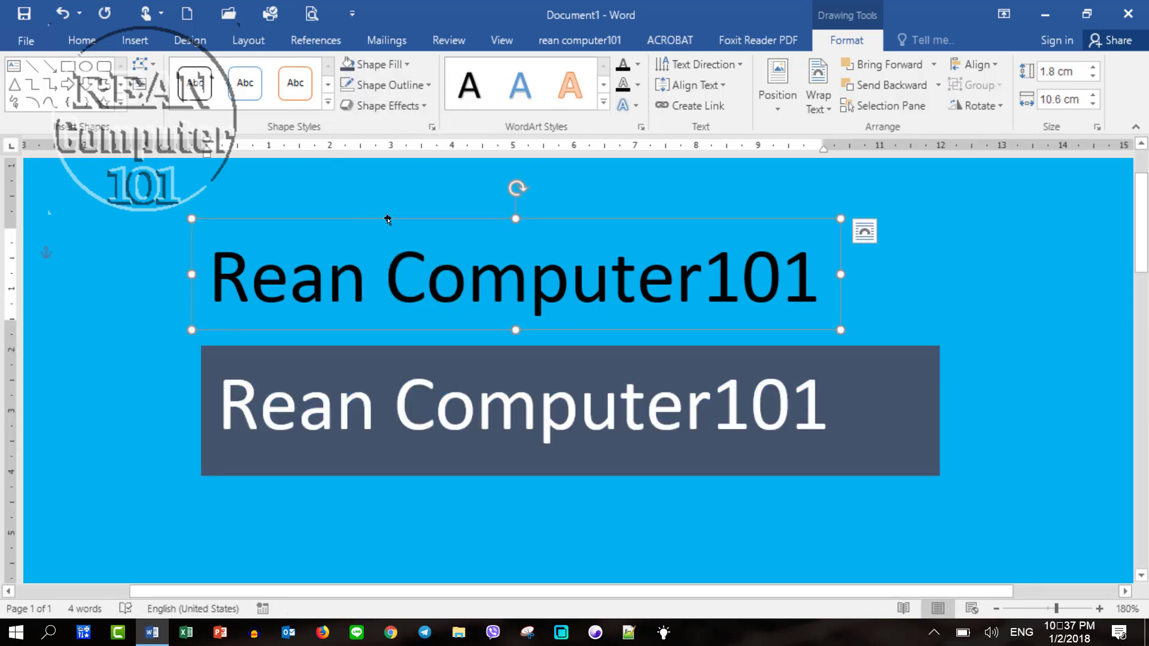
drag(388, 222, 420, 249)
key(ctrl+z)
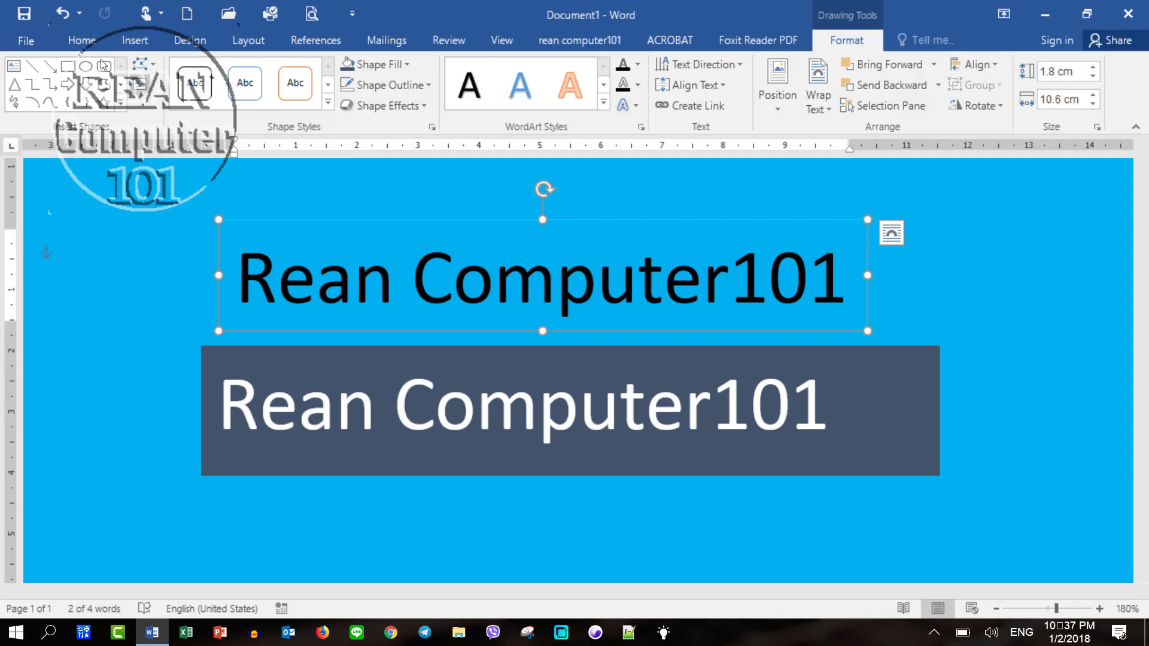
- Colour the top 'Rean Computer101' title Red and move it over the dark banner
click(81, 40)
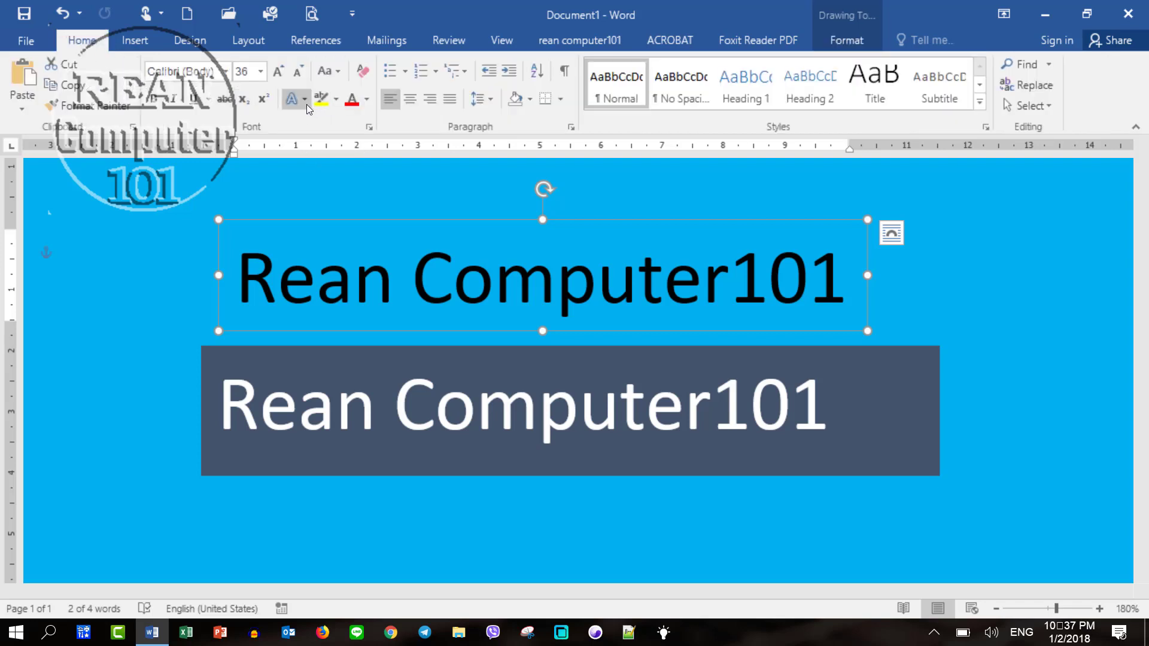
click(366, 100)
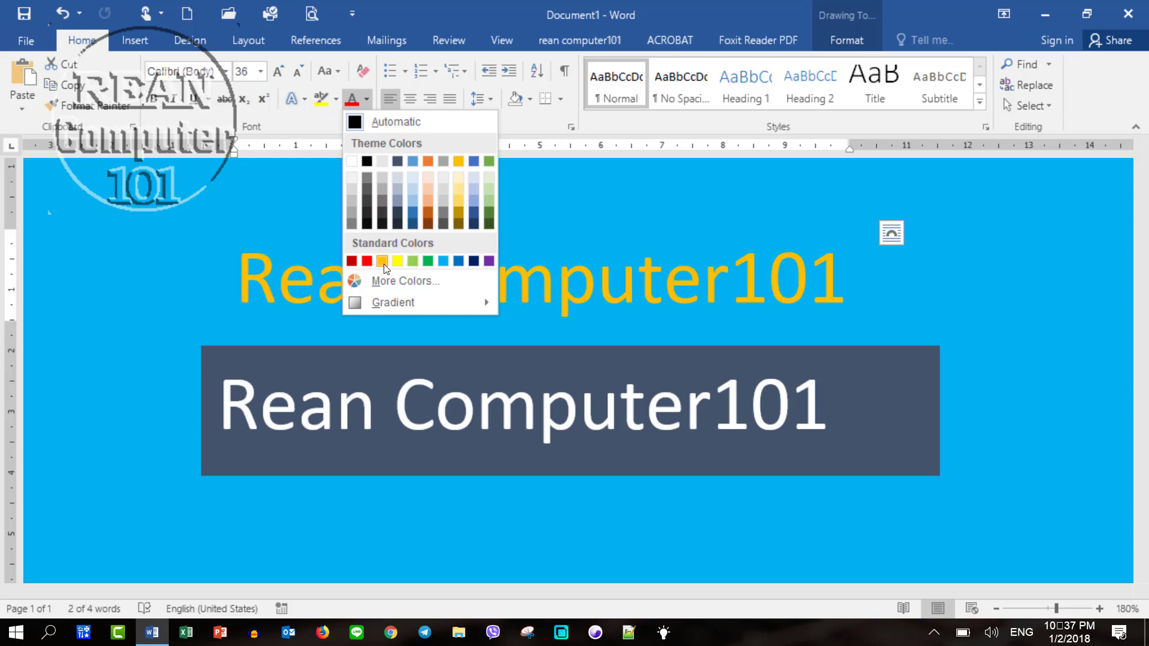
click(367, 261)
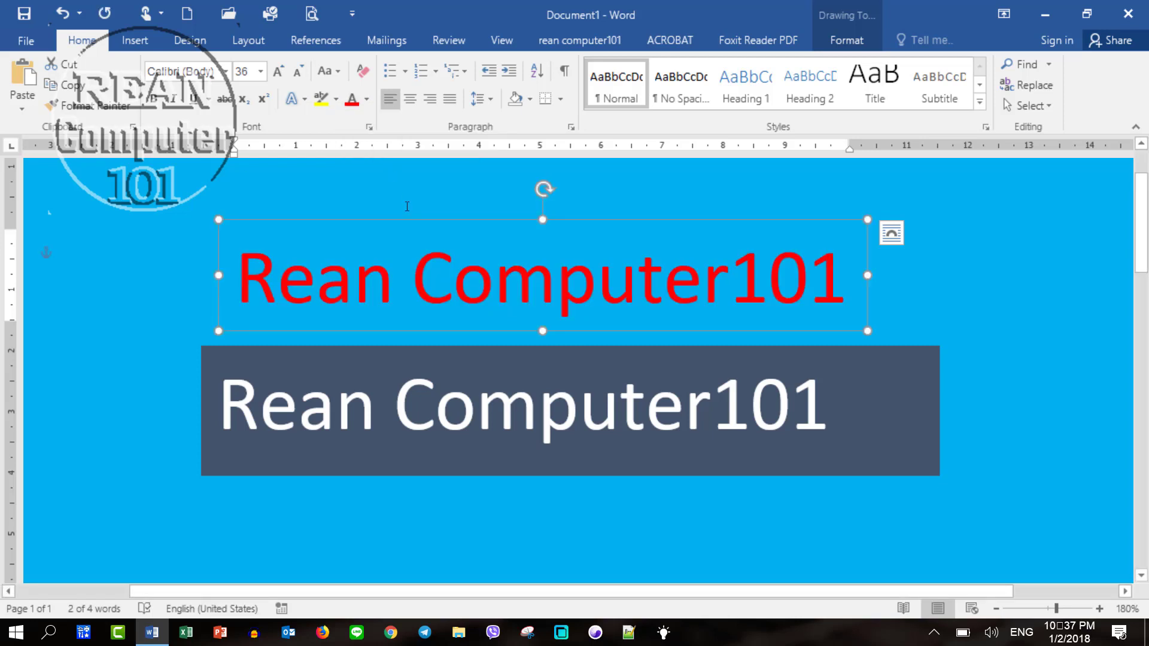
drag(446, 220, 456, 289)
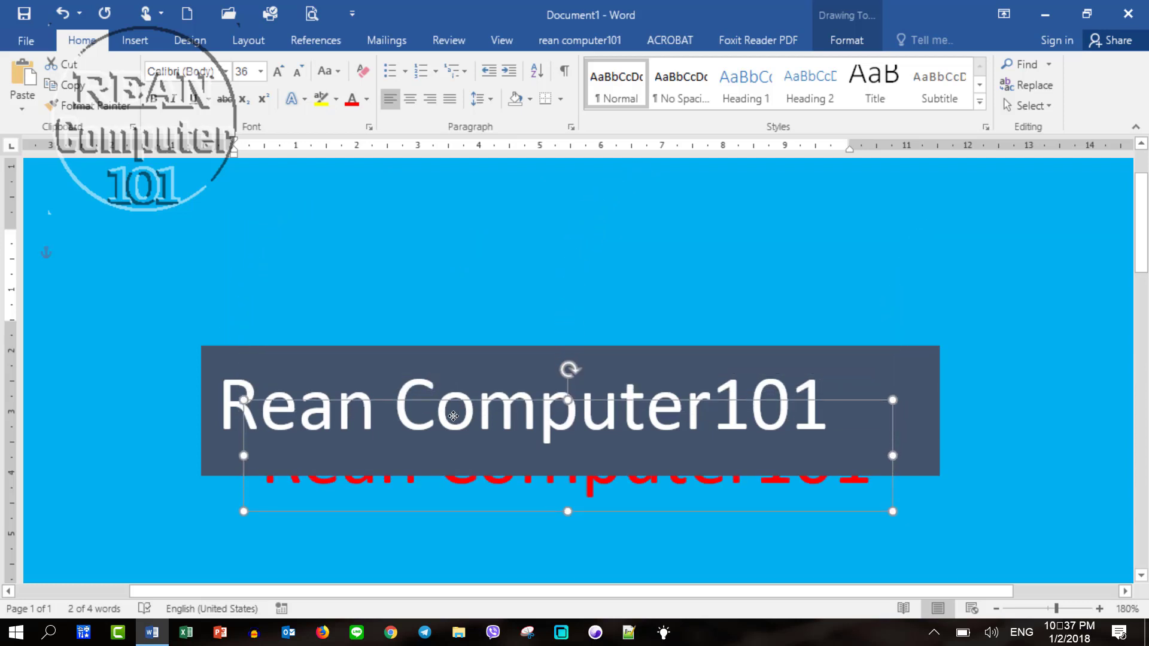
mouse_move(456, 289)
mouse_down()
mouse_move(436, 382)
mouse_move(423, 239)
mouse_up()
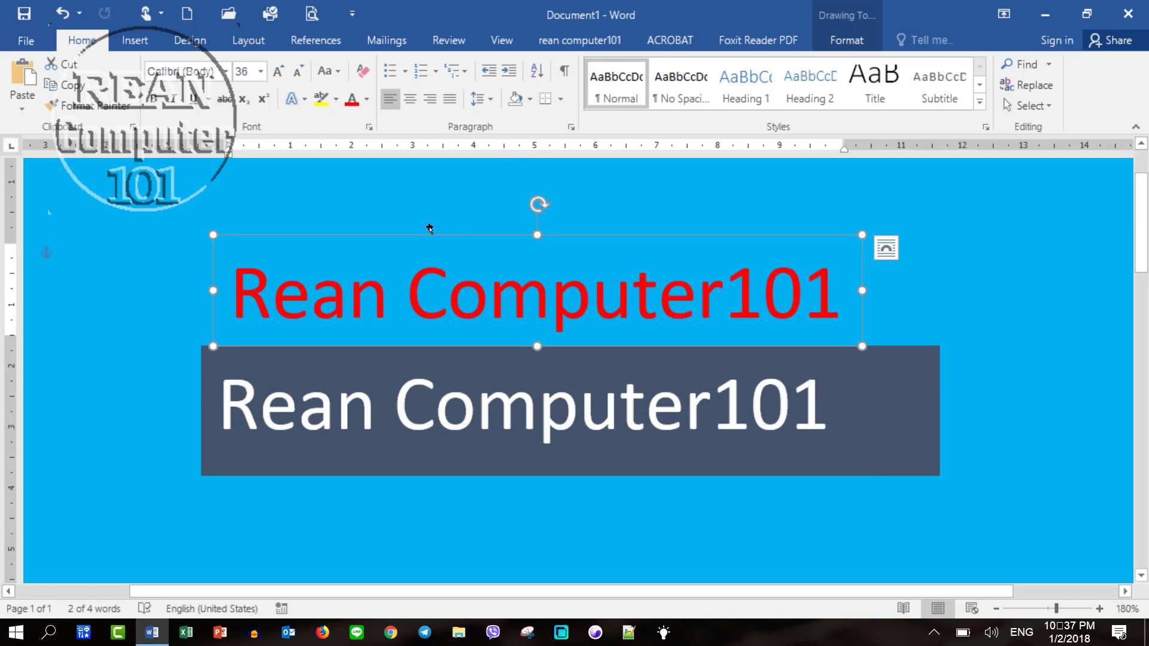
click(865, 43)
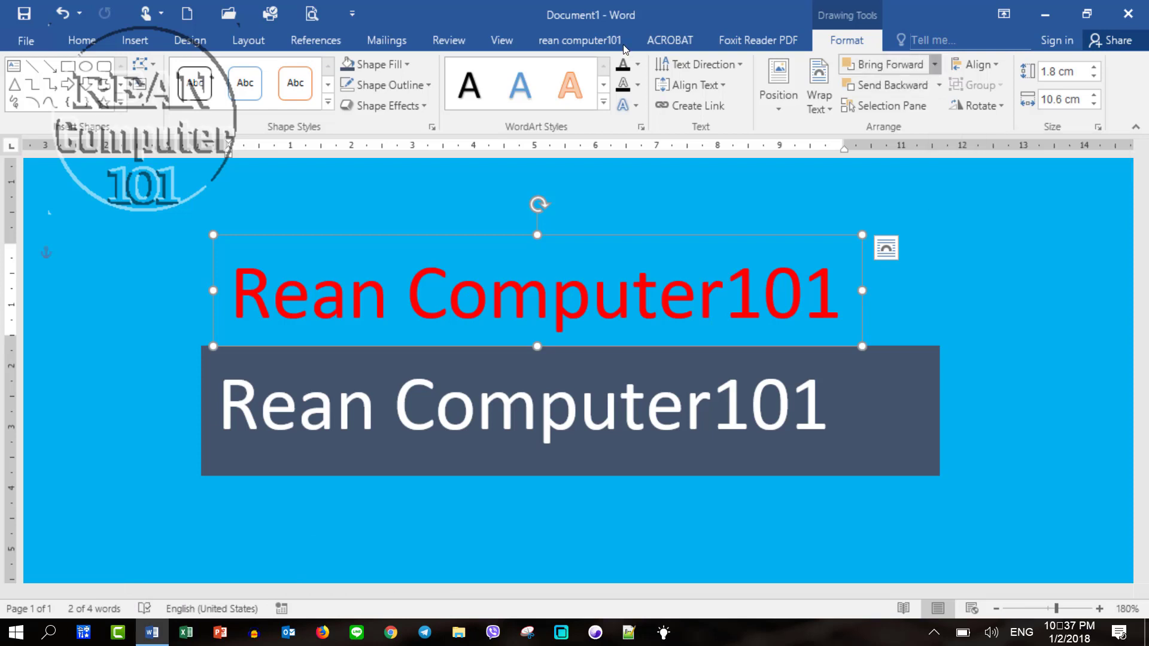
- Bring the red title forward and to the front on top of the dark banner
click(935, 66)
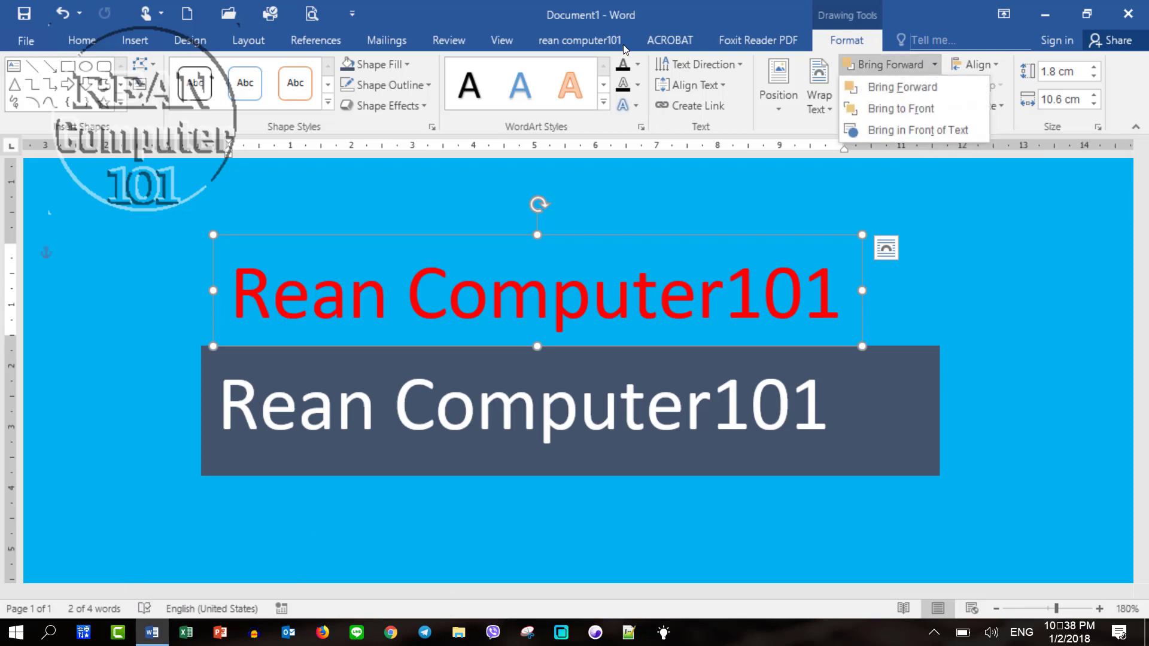
click(933, 88)
mouse_move(809, 237)
mouse_down()
mouse_move(843, 346)
mouse_move(861, 312)
mouse_up()
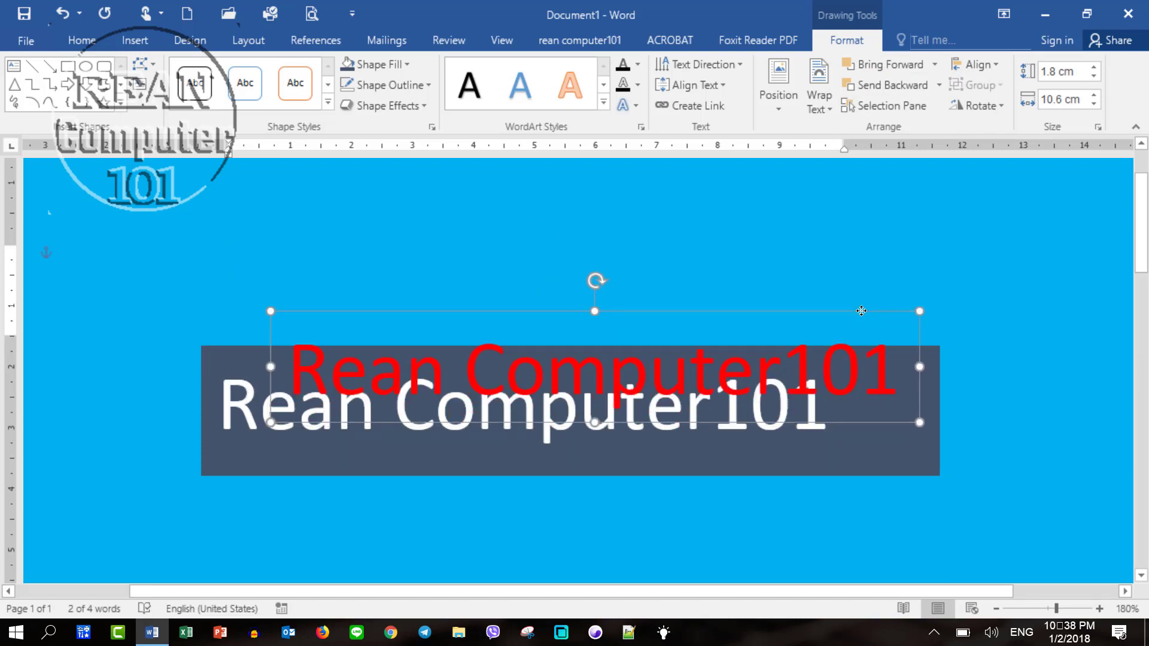
click(936, 65)
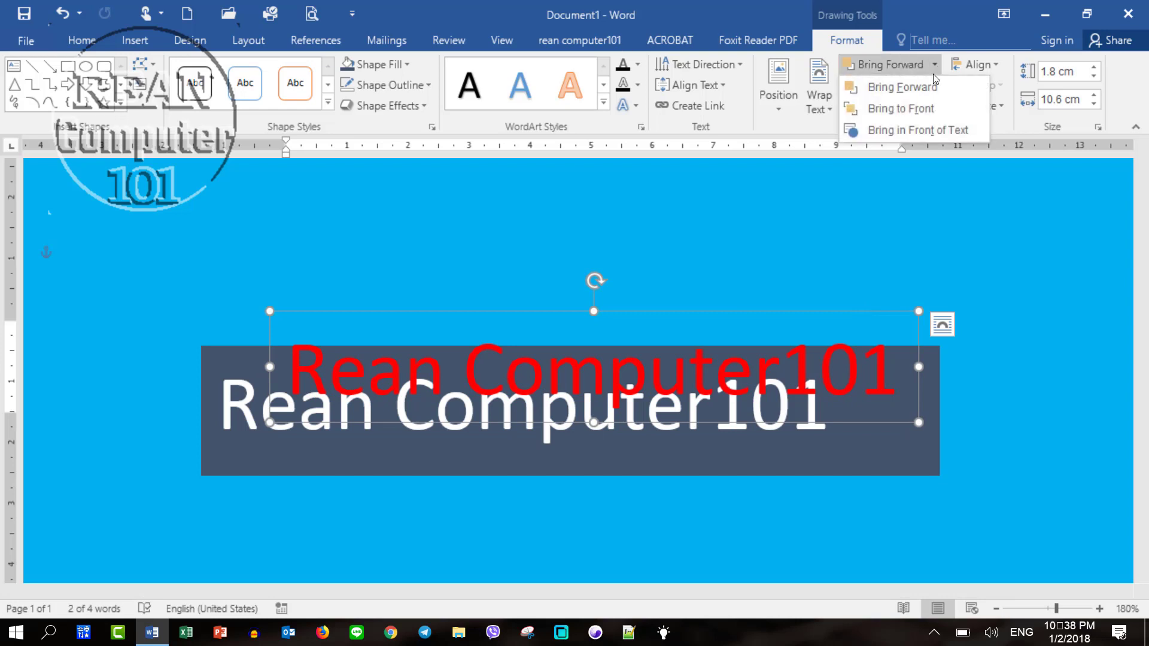
click(919, 110)
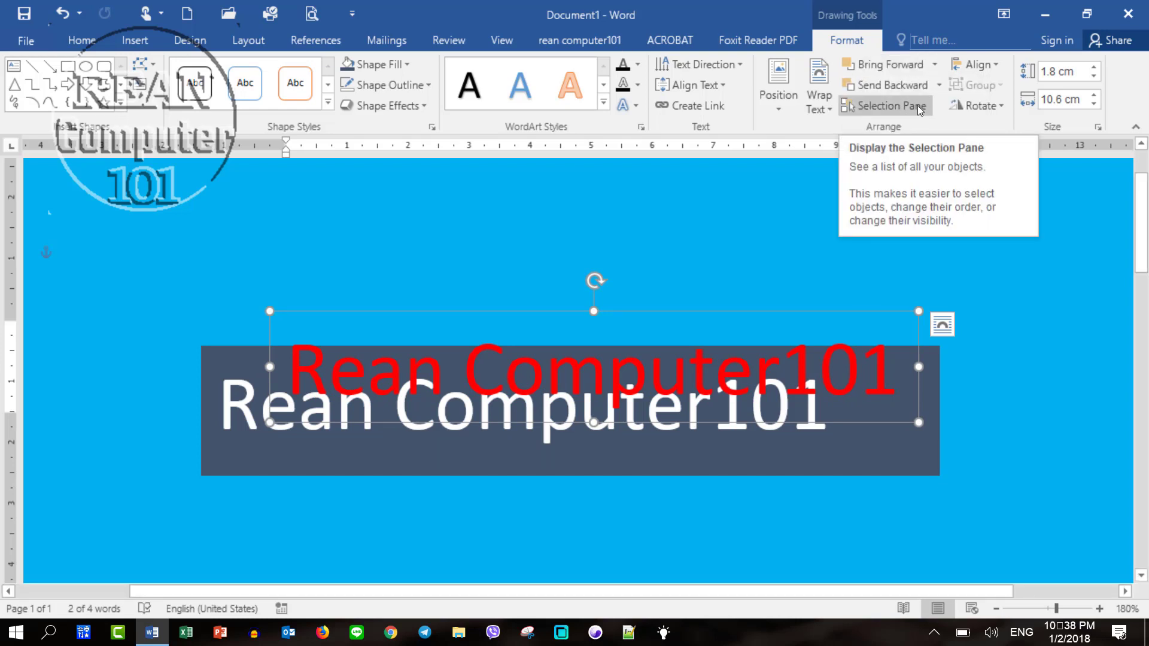
- Send the red title to the back and behind text, then move it above the banner
click(921, 88)
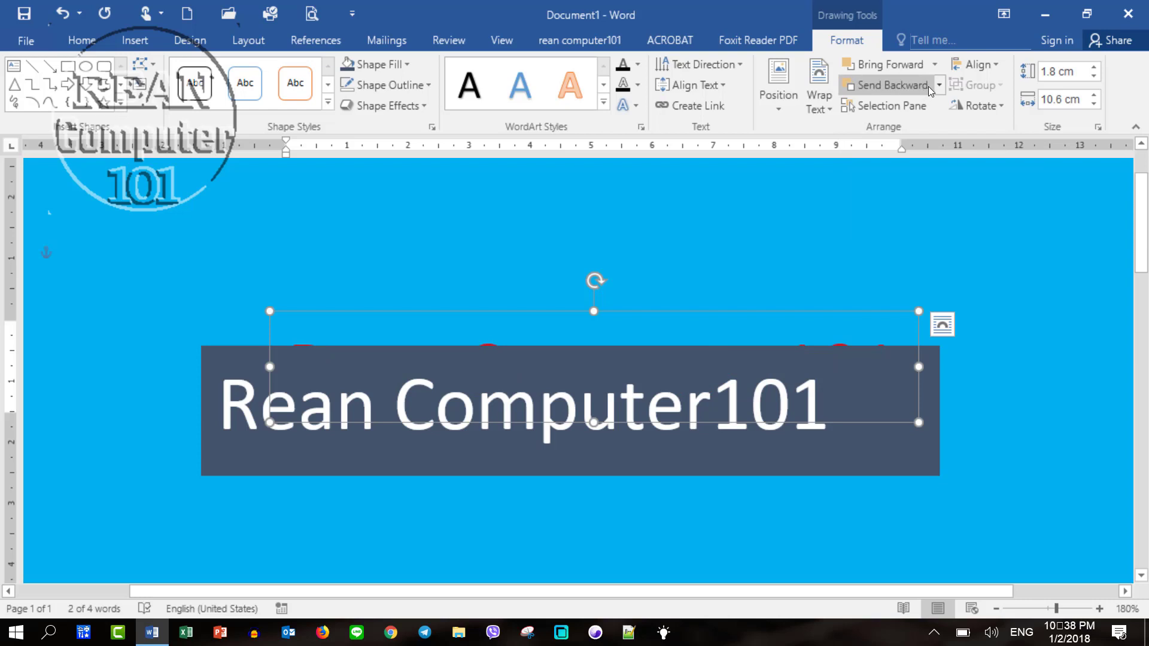
click(939, 85)
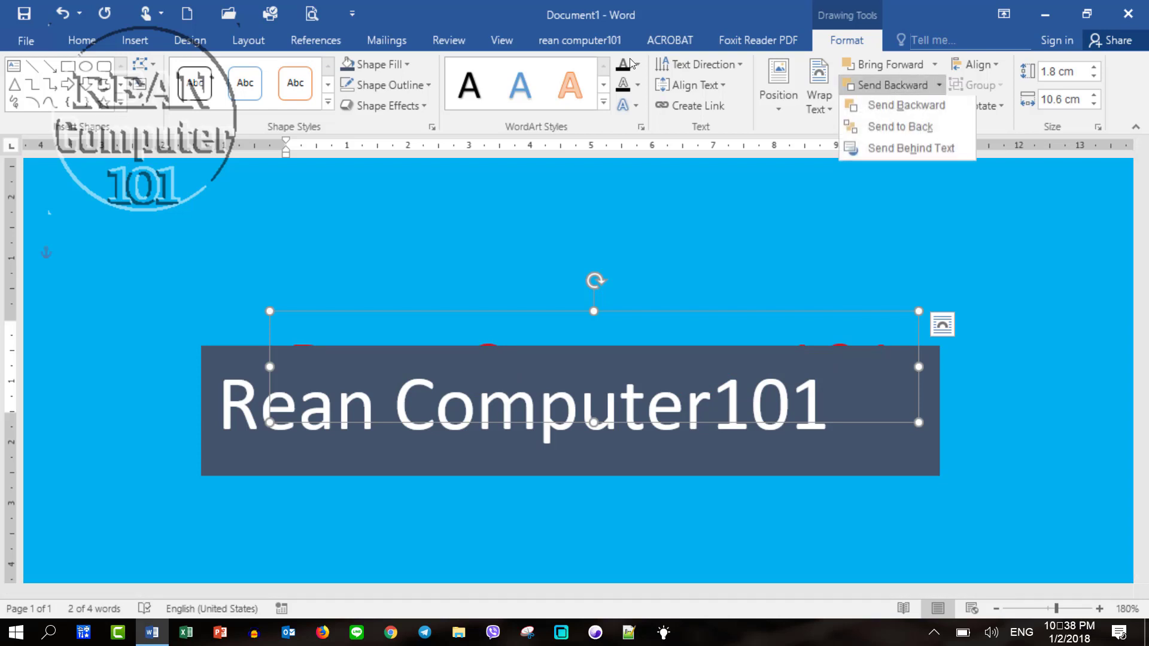
click(922, 127)
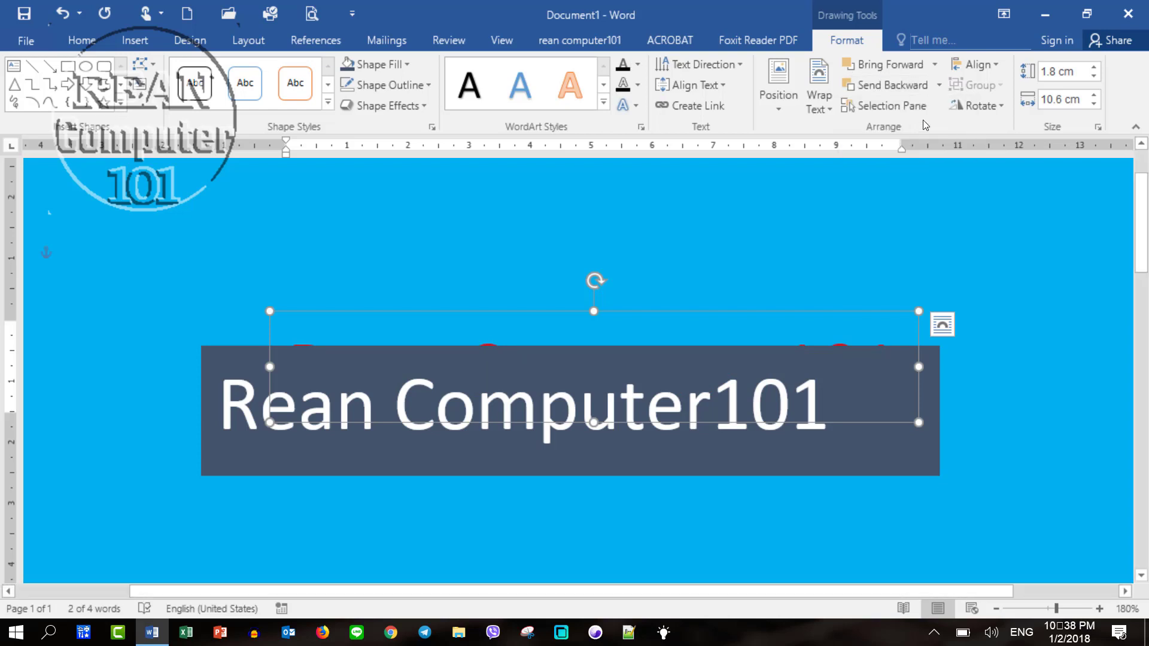
click(938, 87)
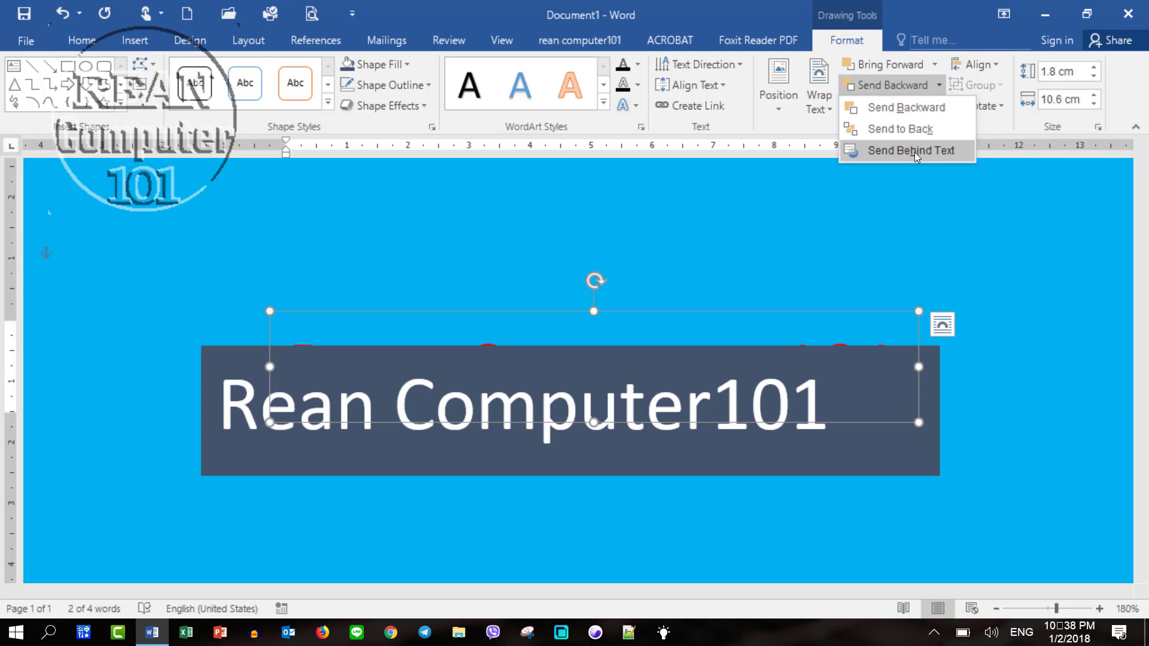
click(767, 308)
mouse_move(768, 310)
mouse_down()
mouse_move(731, 199)
mouse_move(708, 213)
mouse_up()
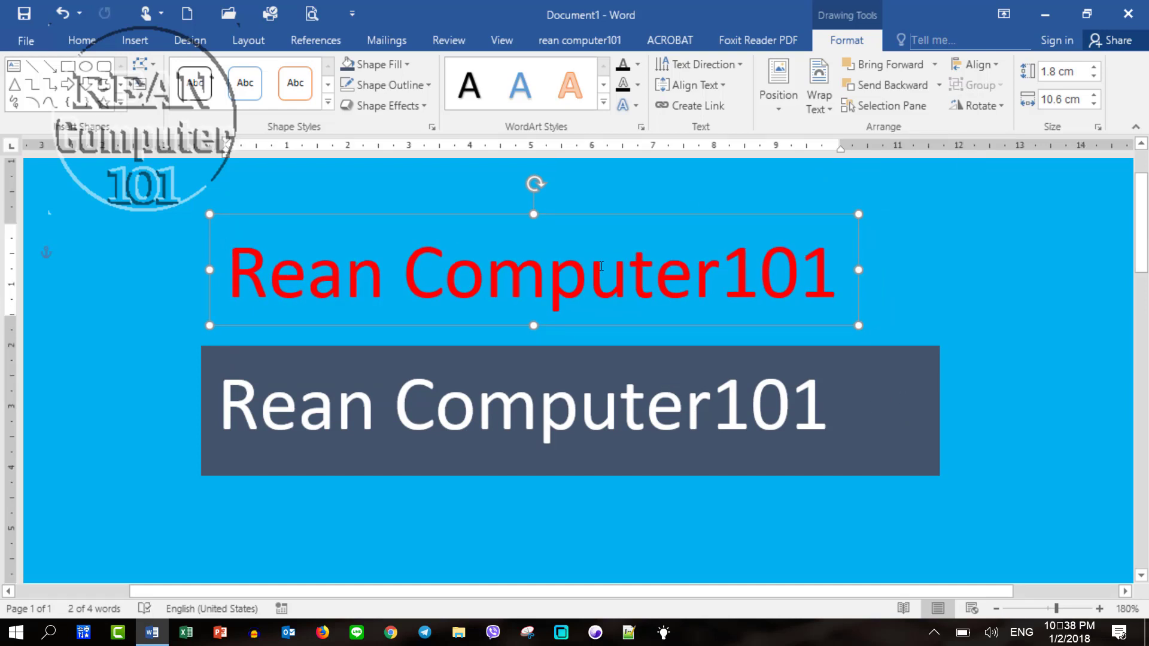
- Narrow the dark banner to about 11.36 cm wide and shift it right beneath the red title
click(910, 432)
mouse_move(895, 352)
mouse_down()
mouse_move(868, 332)
mouse_move(879, 335)
mouse_up()
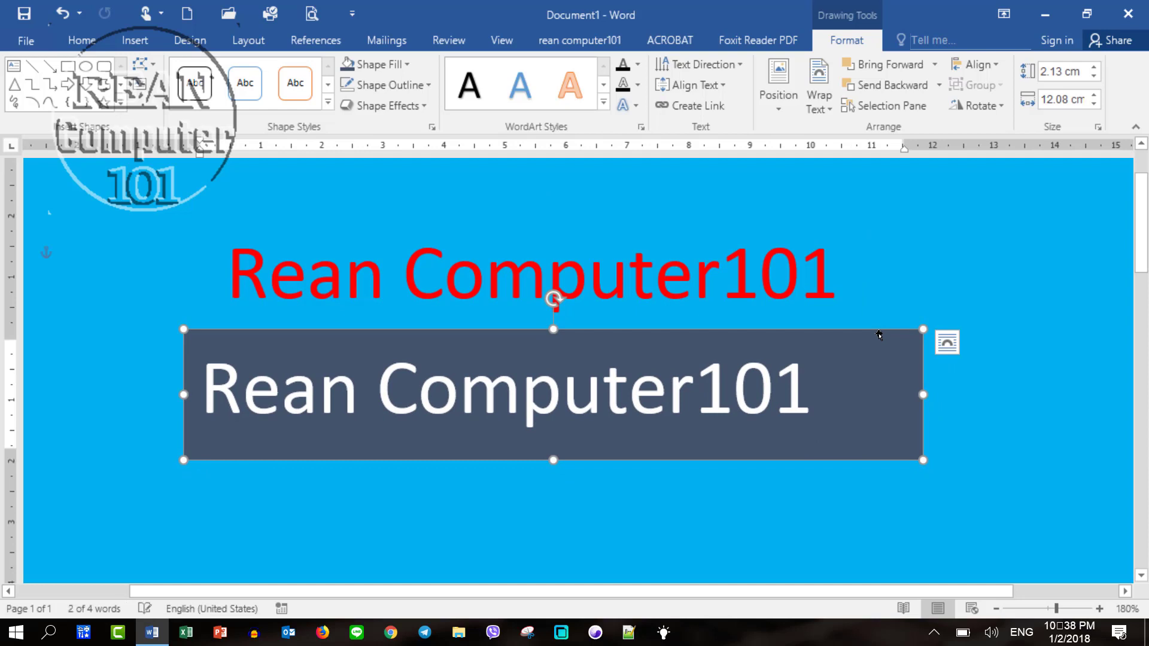
mouse_move(927, 395)
mouse_down()
mouse_move(706, 431)
mouse_move(878, 413)
mouse_up()
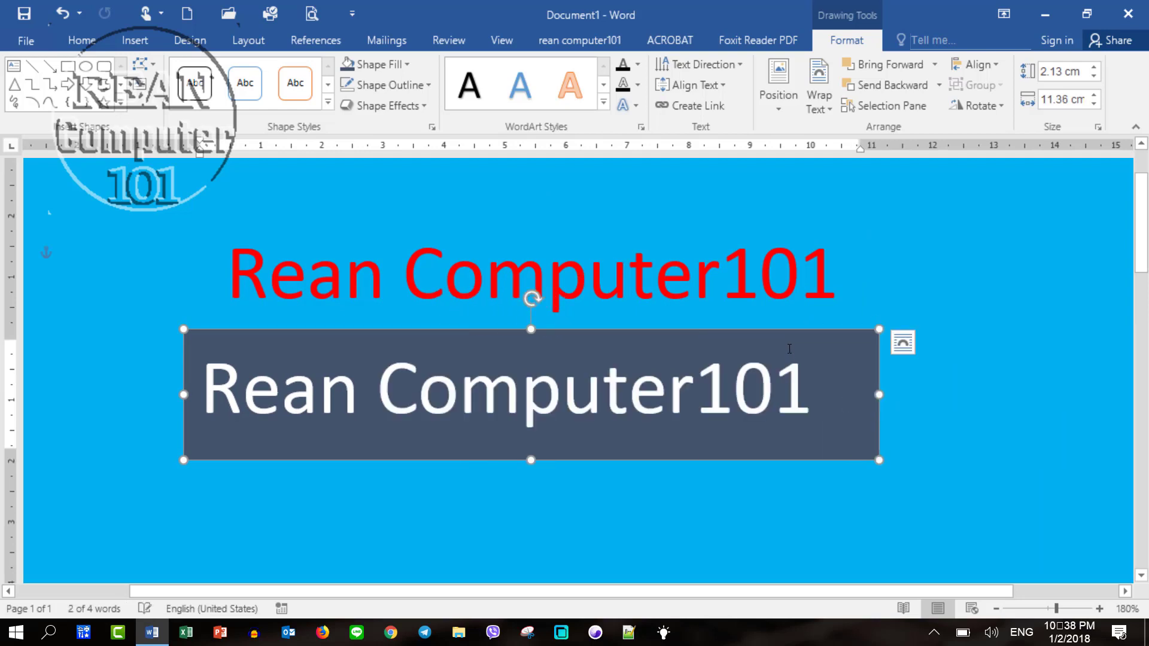
drag(779, 334, 974, 346)
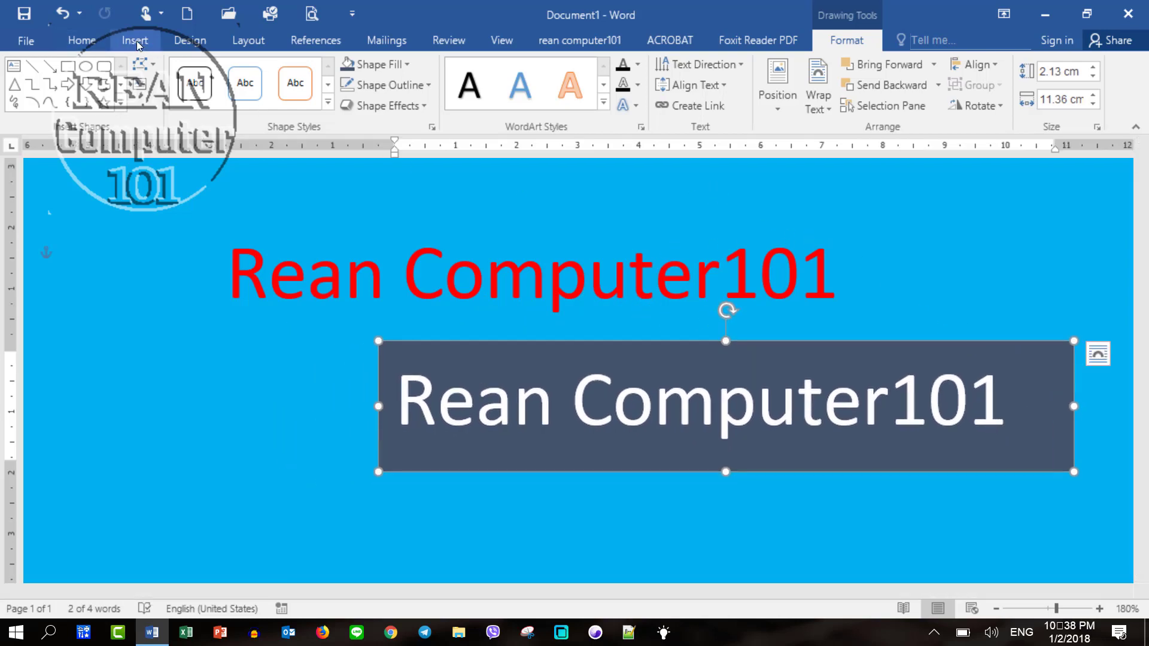
- Draw a rounded rectangle button on the page and move the dark banner lower
click(103, 71)
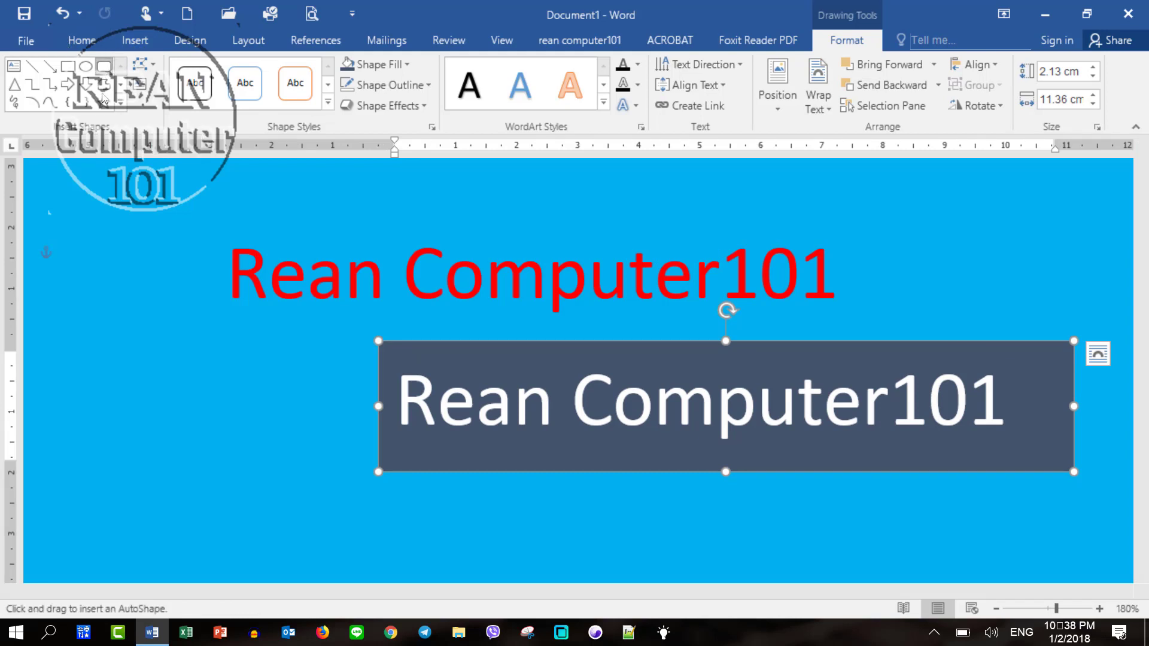
mouse_move(115, 325)
mouse_down()
mouse_move(169, 420)
mouse_move(330, 442)
mouse_up()
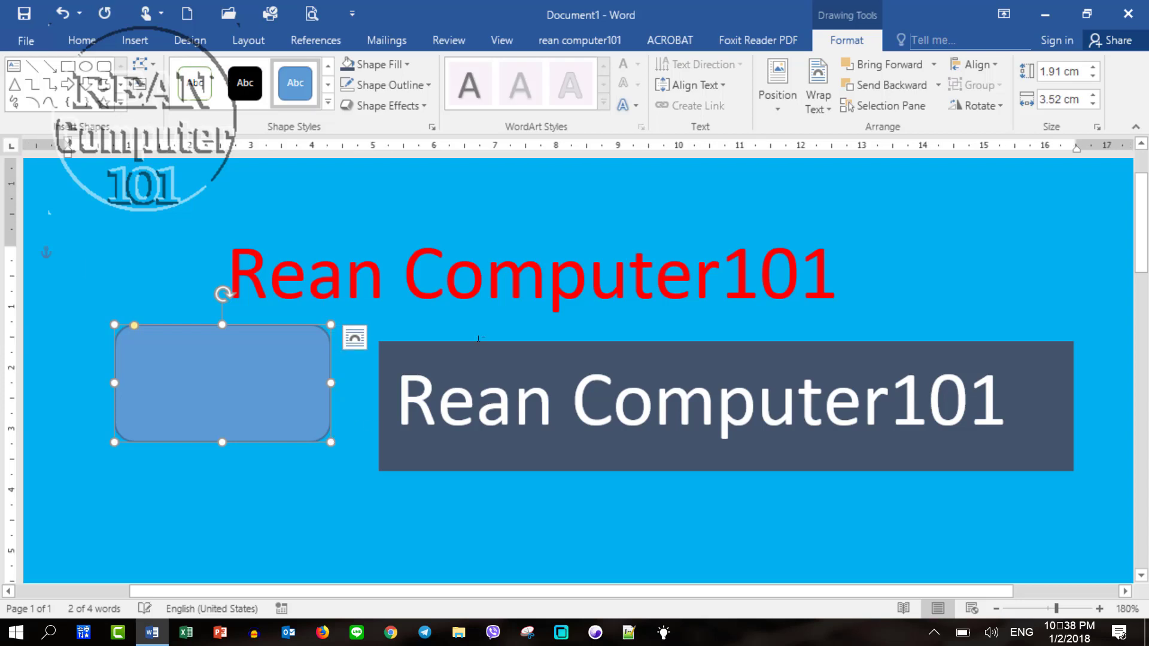
mouse_move(482, 344)
mouse_down()
mouse_move(424, 457)
mouse_move(400, 467)
mouse_up()
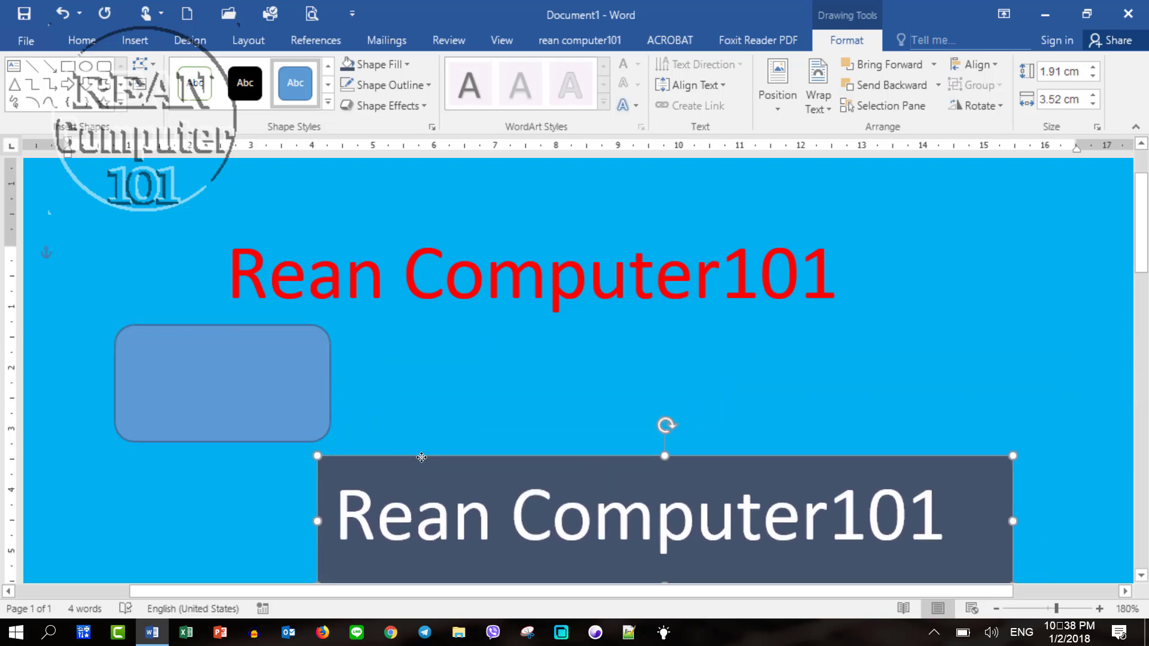
- Label the rounded button 'Like' and enlarge its text to 36 pt
click(257, 385)
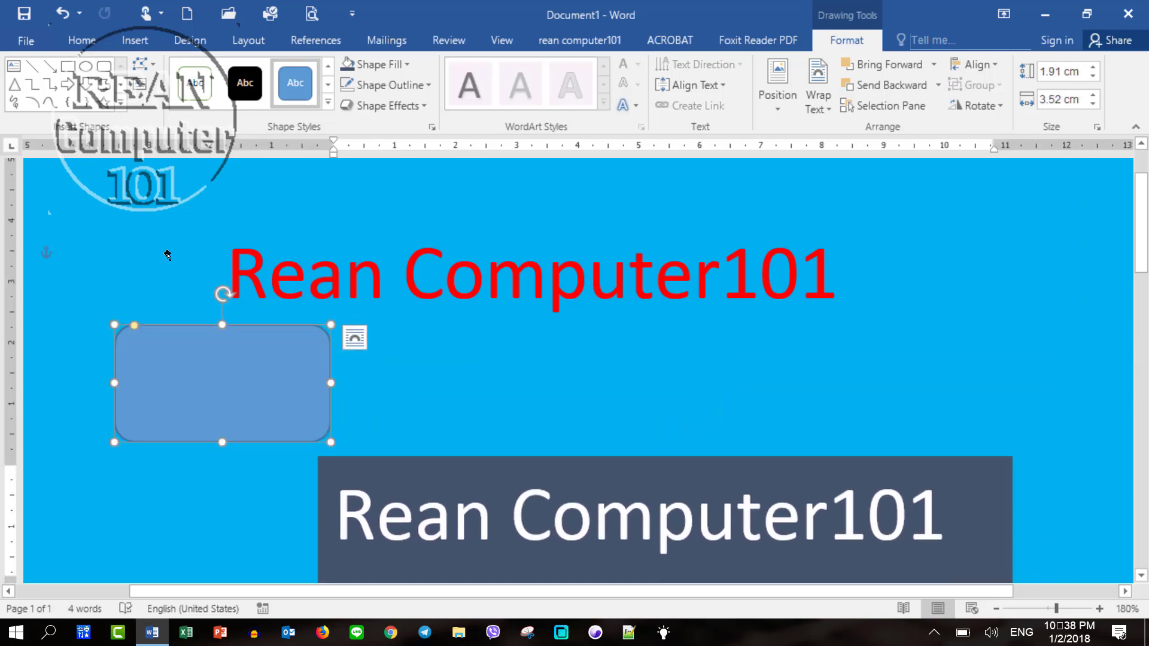
text(Lin)
key(BackSpace)
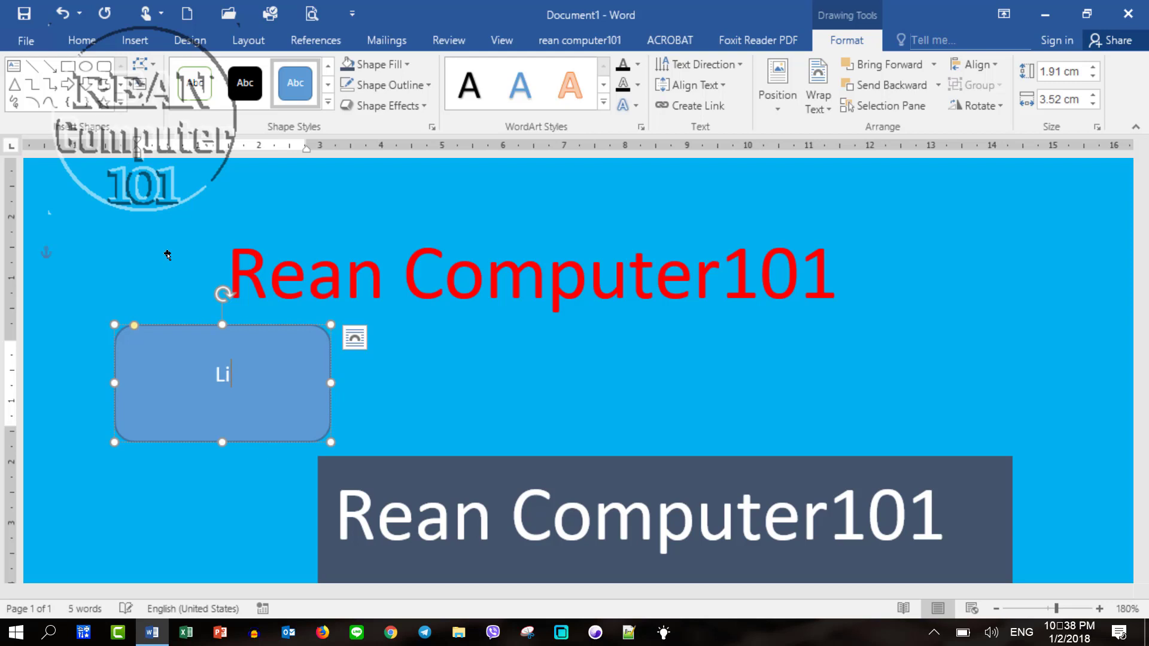
text(le)
key(BackSpace)
key(BackSpace)
text(ke)
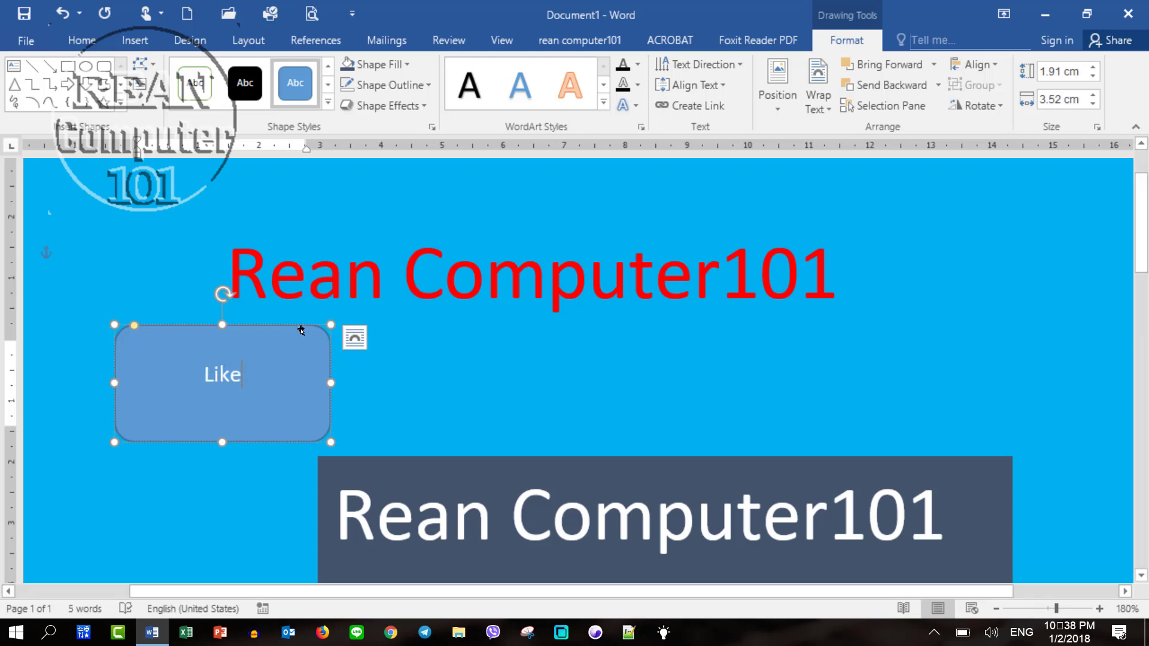
click(82, 40)
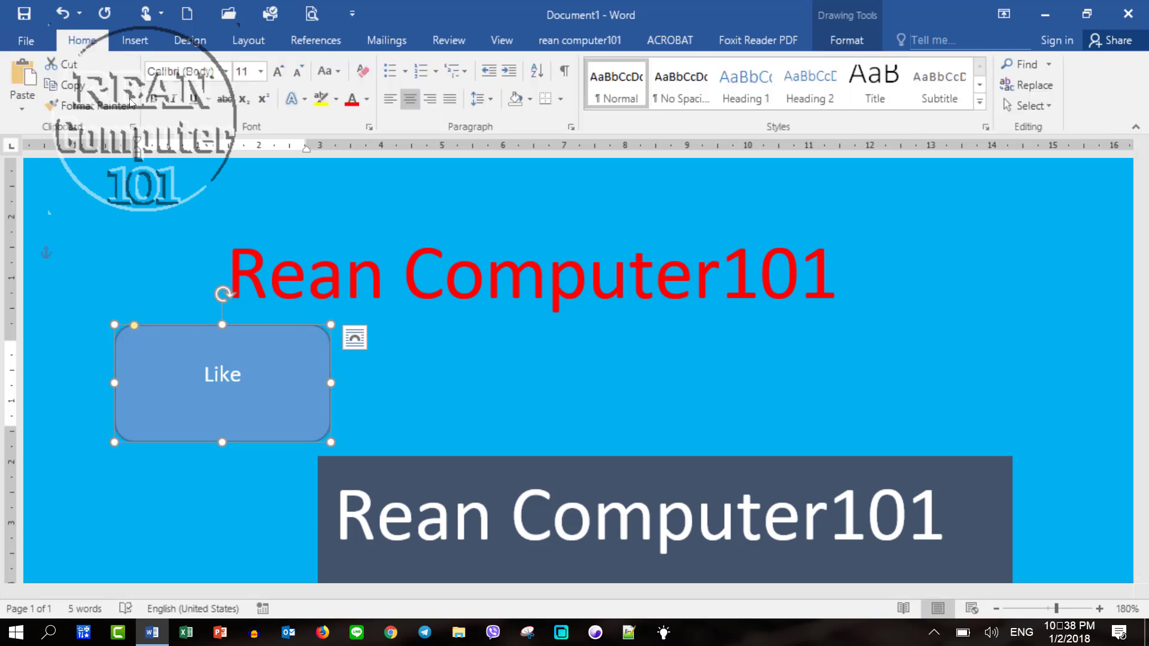
key(ctrl+a)
key(ctrl+shift+period)
key(ctrl+shift+period)
key(ctrl+shift+period)
key(ctrl+shift+period)
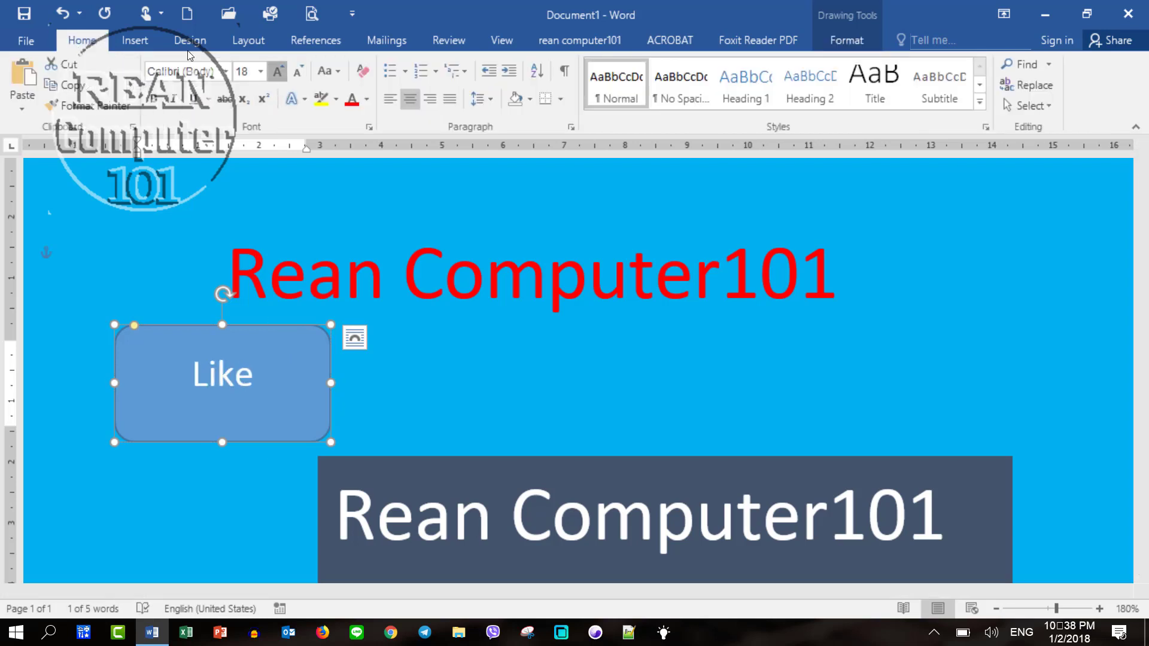
key(ctrl+shift+period)
key(ctrl+shift+period)
key(ctrl+shift+period)
key(ctrl+shift+period)
key(ctrl+shift+period)
key(ctrl+shift+period)
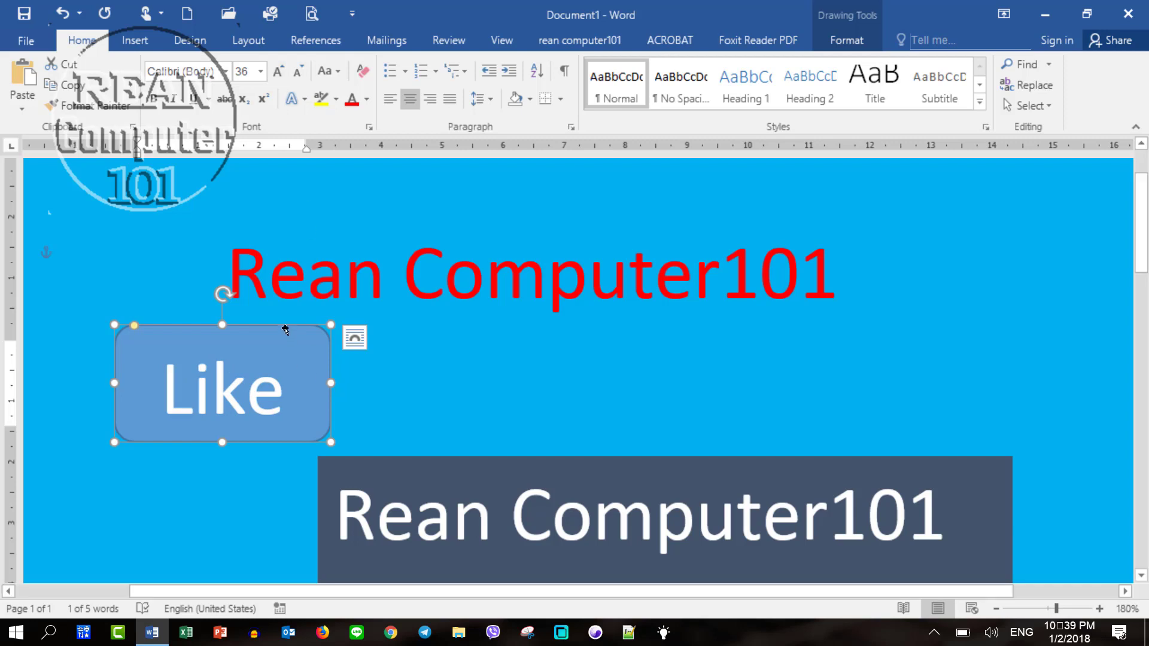
- Duplicate the Like button twice and arrange the copies in a row beside it
key(ctrl+c)
key(ctrl+v)
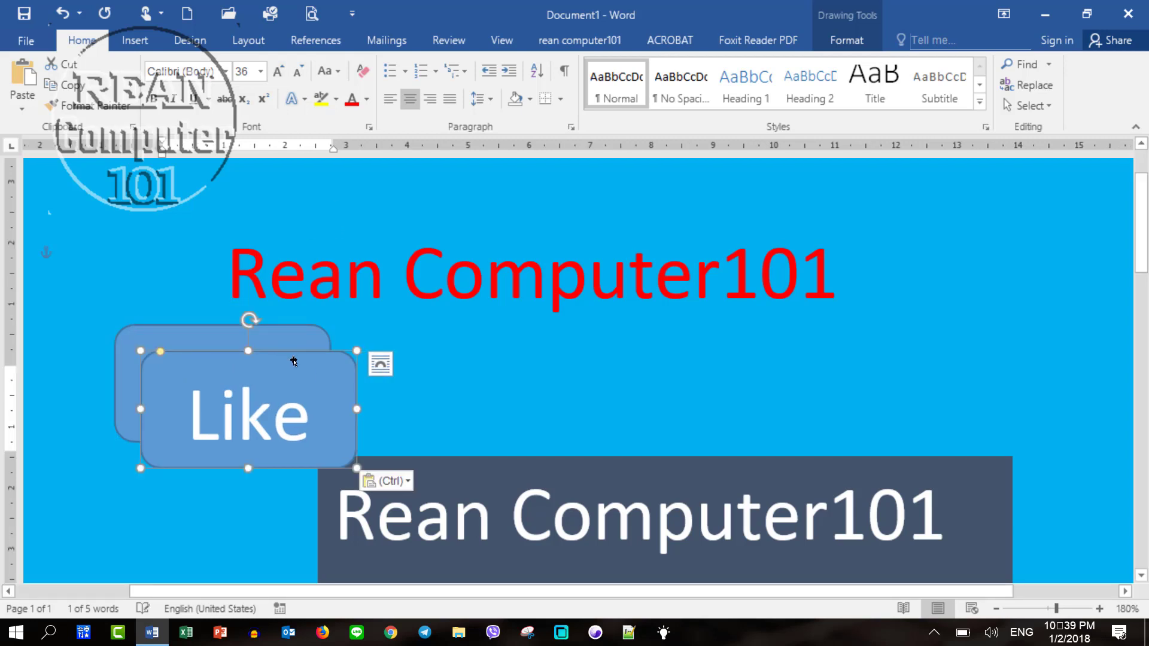
mouse_move(294, 361)
mouse_down()
mouse_move(521, 335)
mouse_move(819, 331)
mouse_up()
key(ctrl+c)
key(ctrl+v)
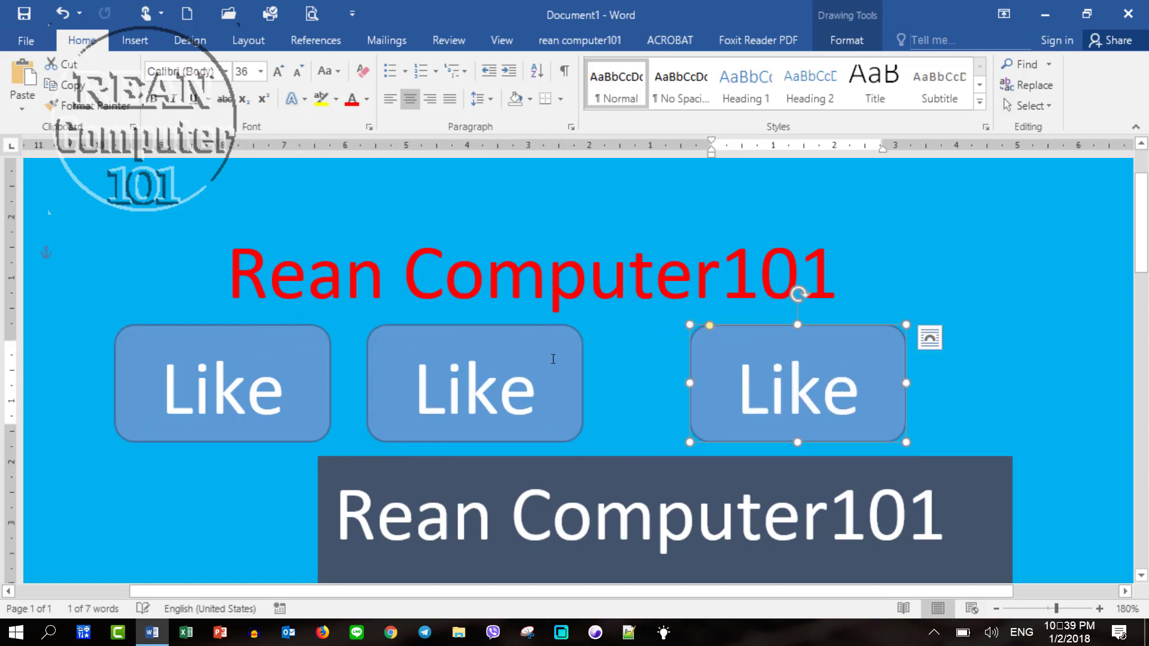
drag(485, 339, 518, 339)
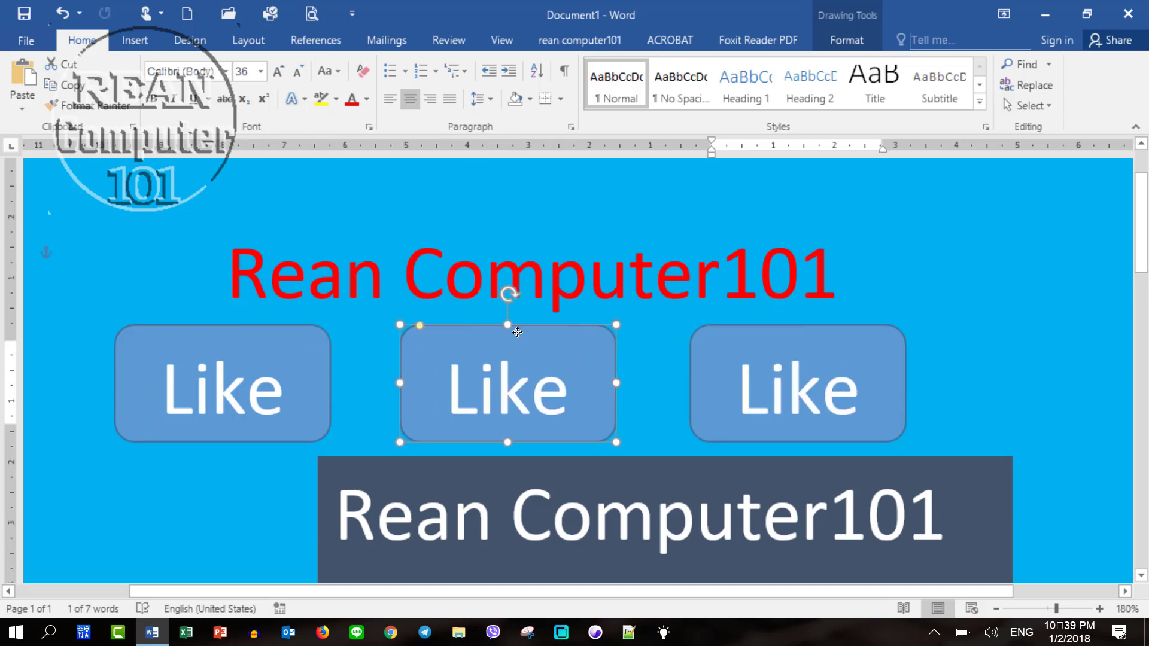
- Relabel the middle button 'Share' and shrink its text slightly to fit
key(ctrl+a)
text(S)
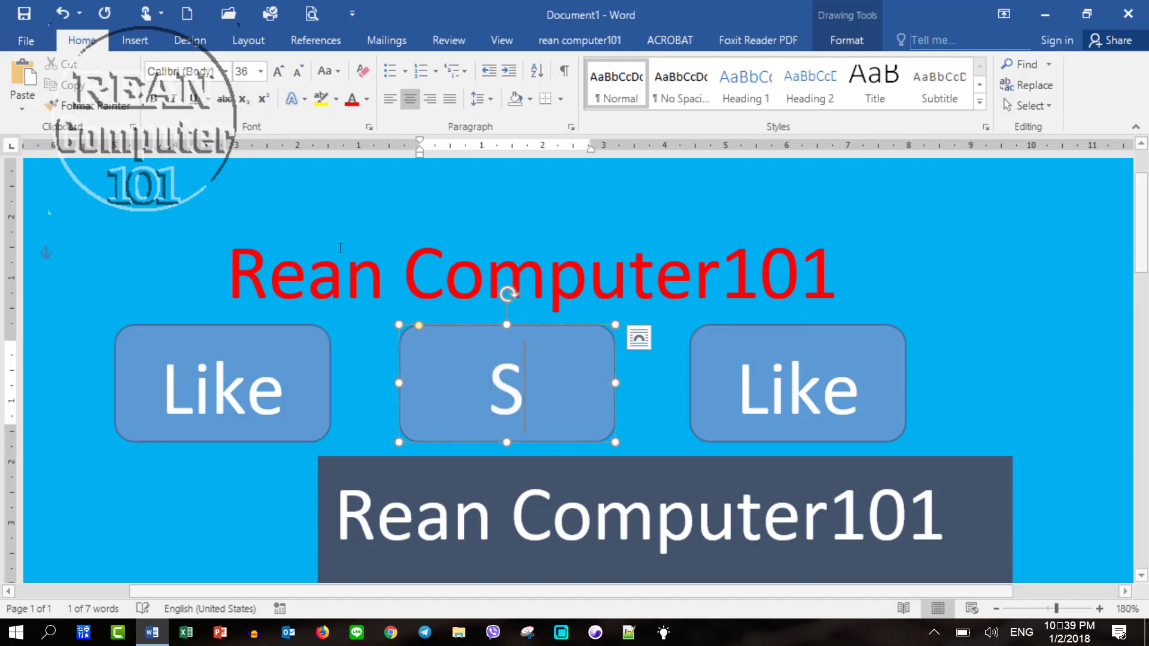
text(har)
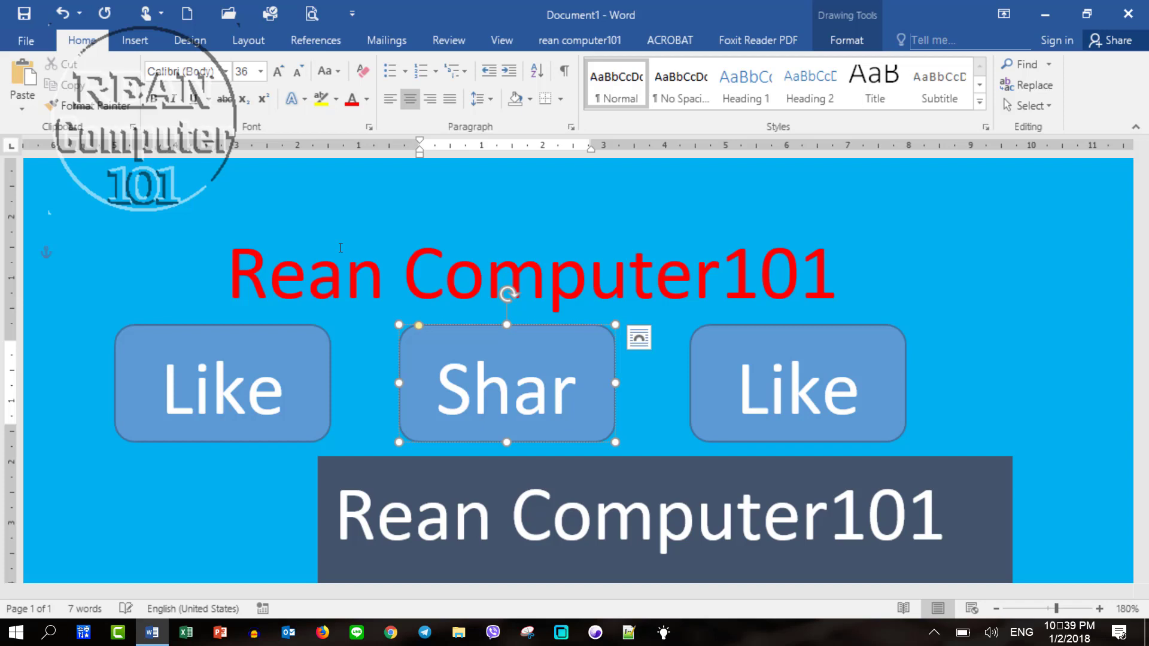
key(BackSpace)
text(r)
key(ctrl+a)
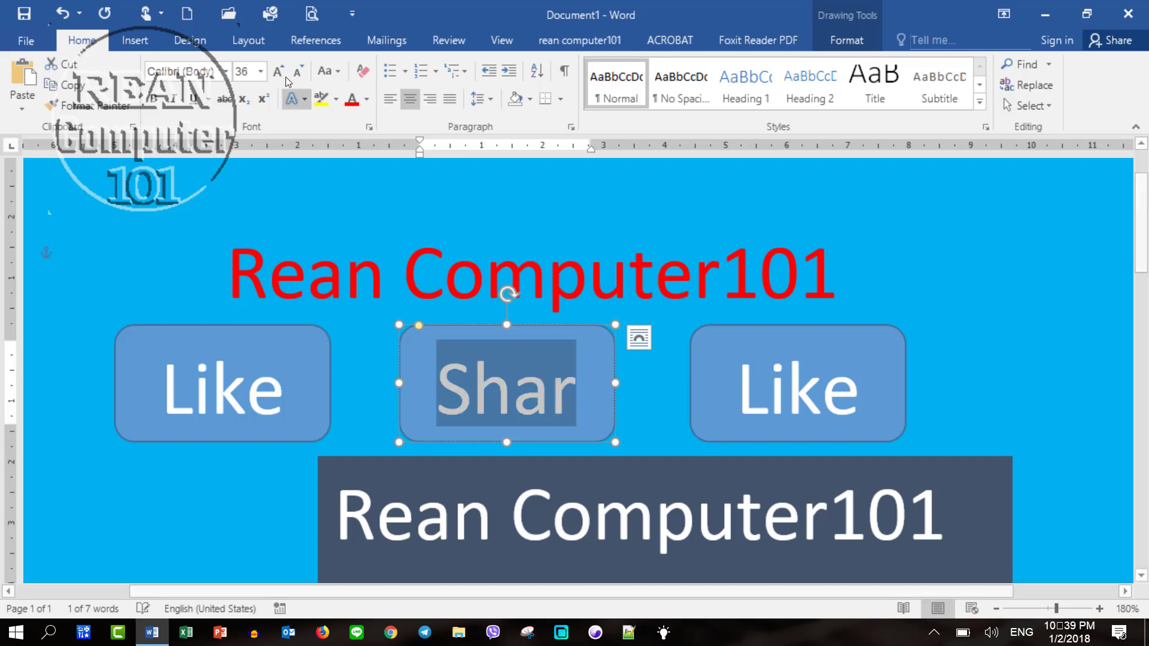
click(299, 72)
- Relabel the right button 'Subscribe' and widen it to fit the label
click(694, 370)
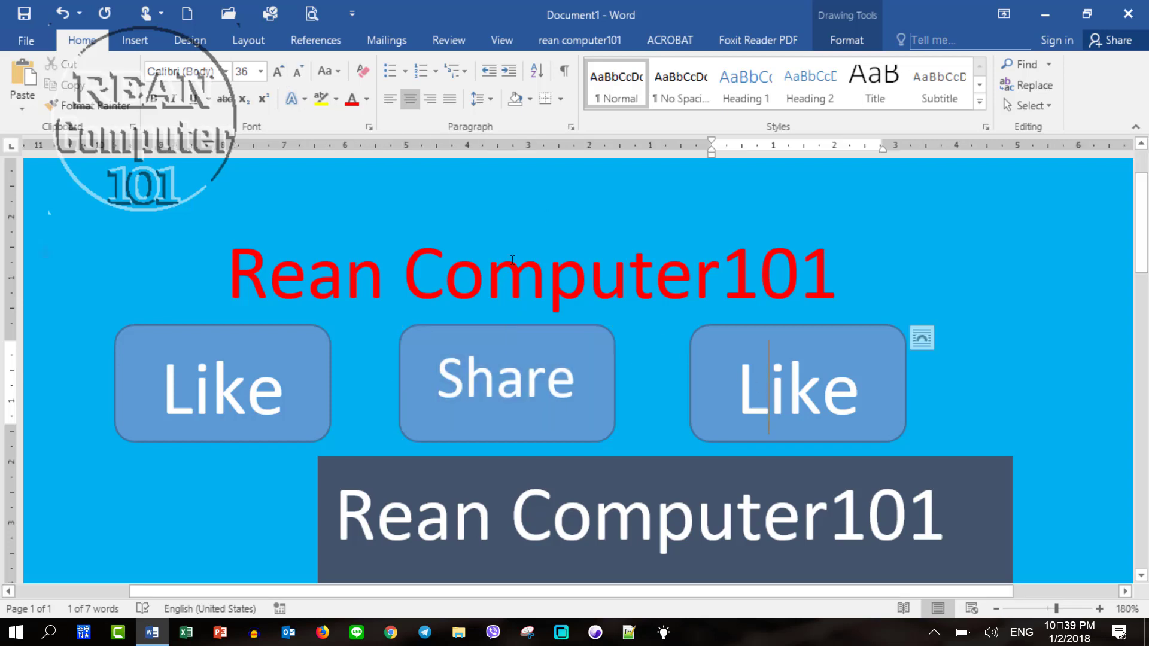
double_click(766, 390)
text(S)
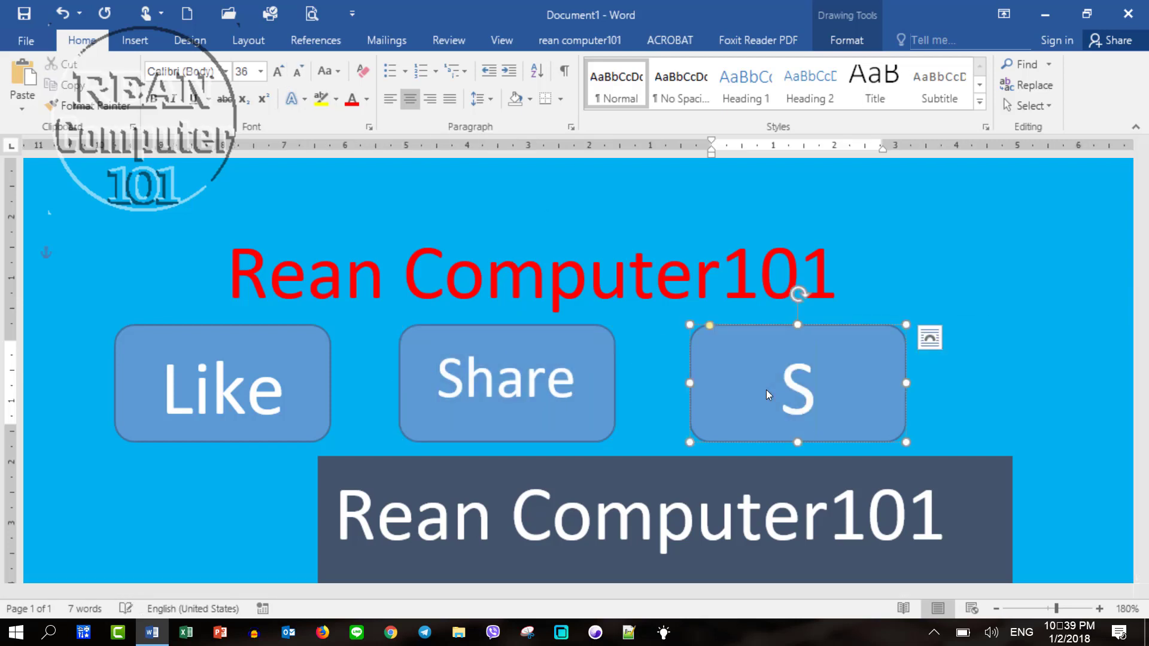
text(ubs)
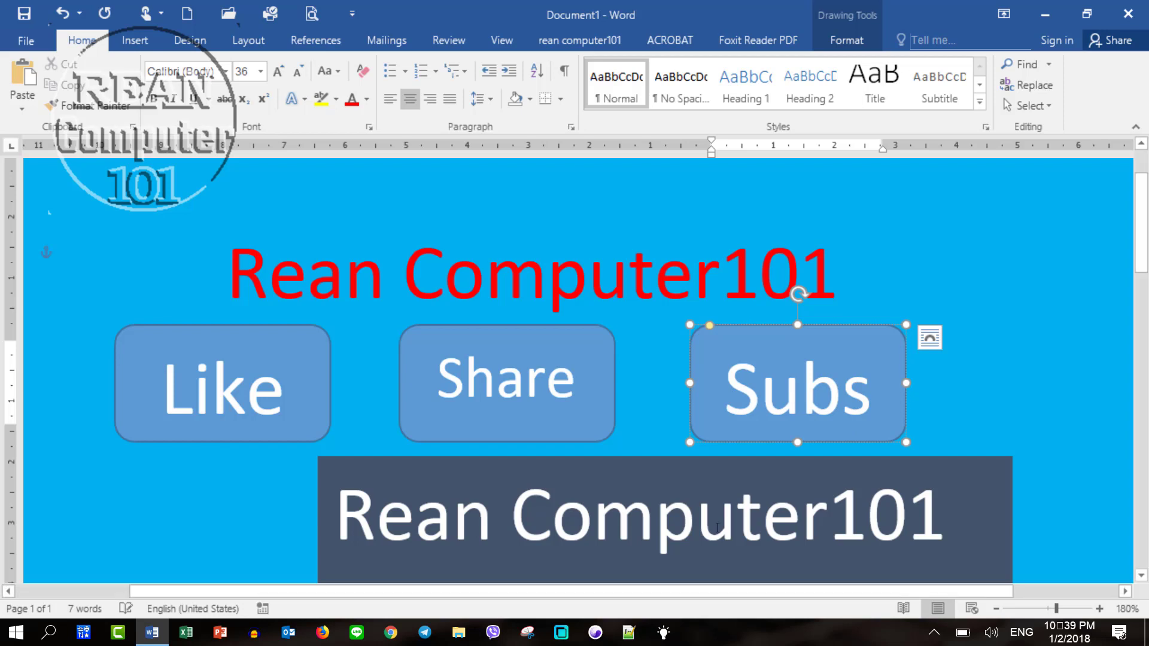
text(cri)
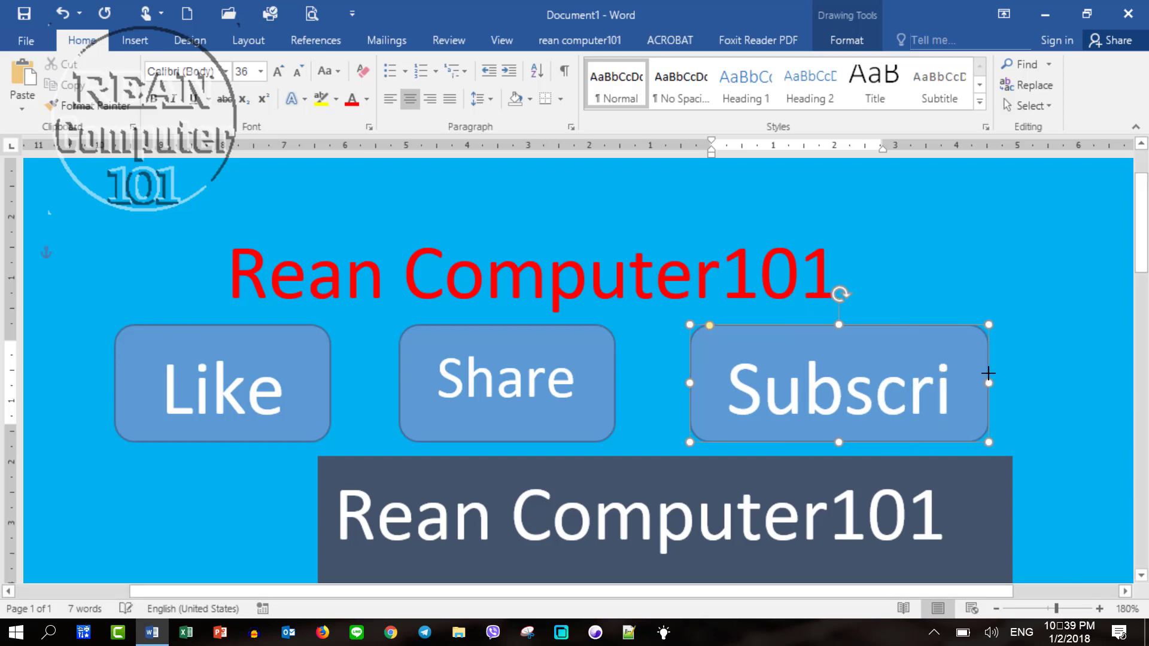
text(be)
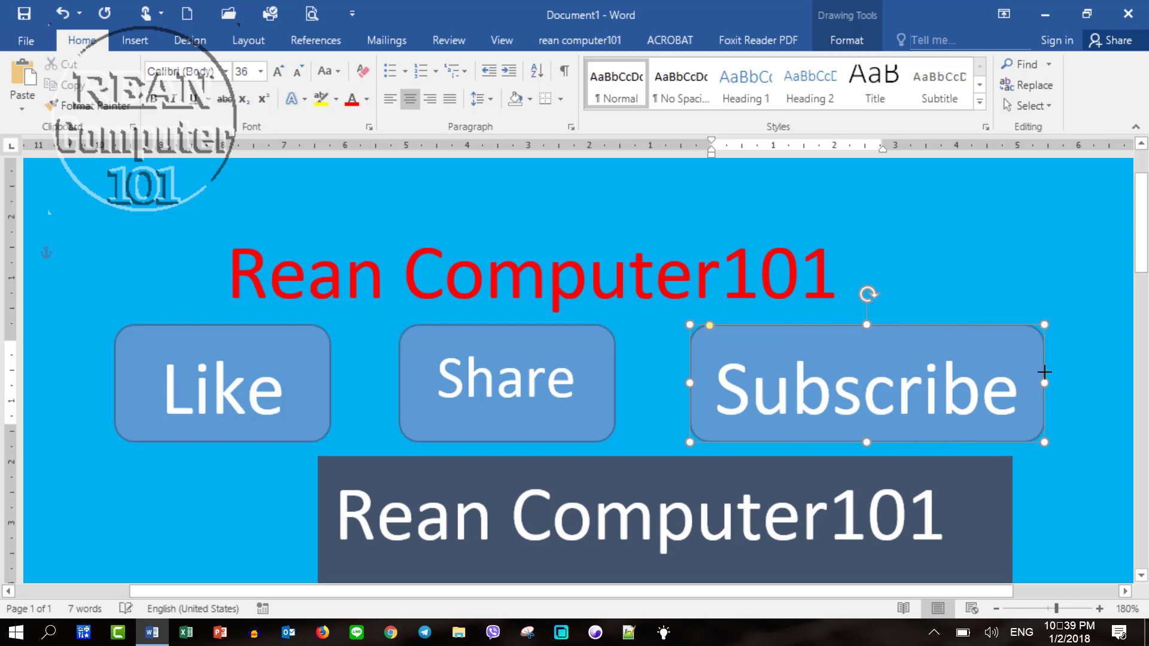
click(1045, 373)
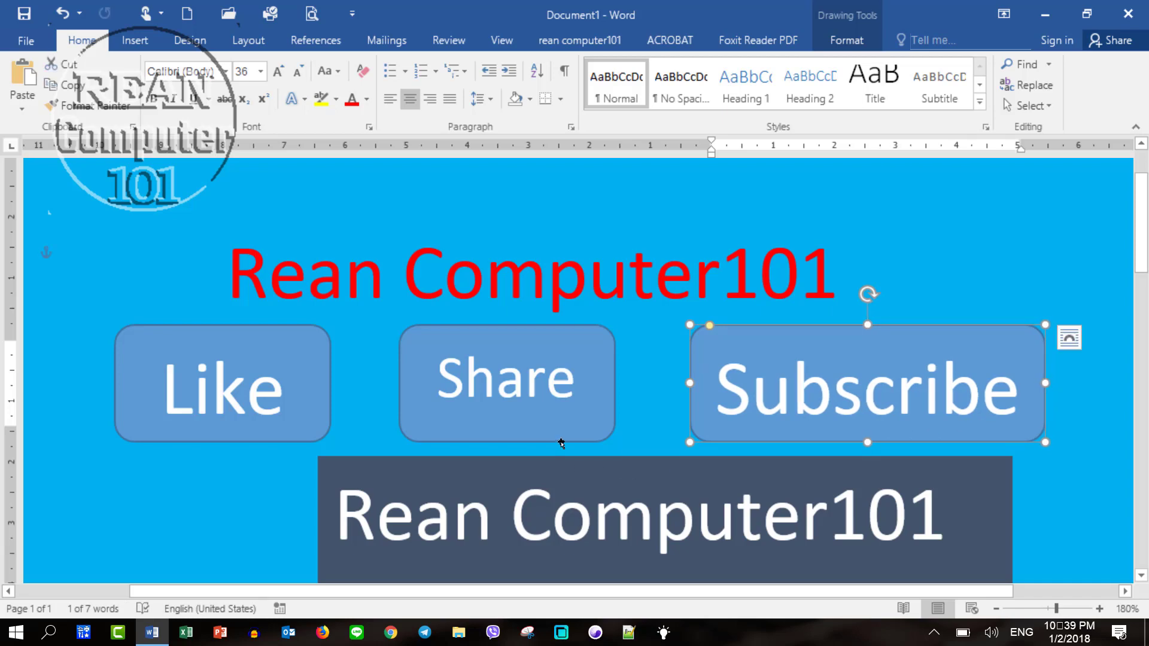
- Reposition the Subscribe and Share buttons so Like, Share and Subscribe sit spaced under the title
scroll(563, 440, down, 2)
scroll(583, 413, up, 2)
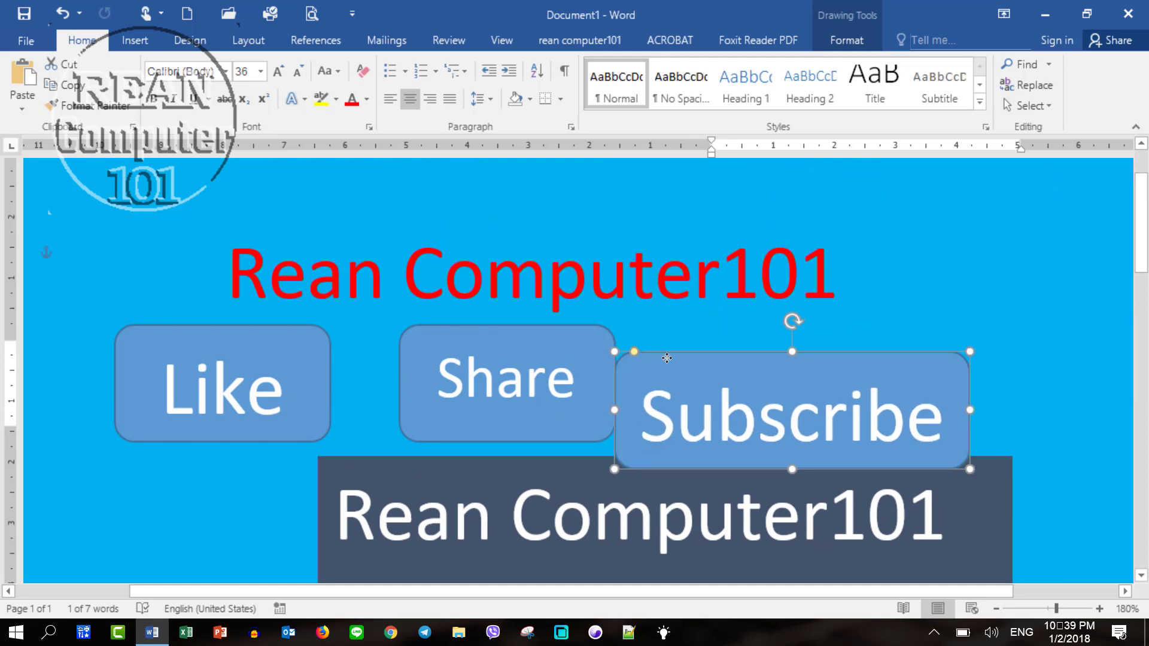
drag(743, 330, 723, 318)
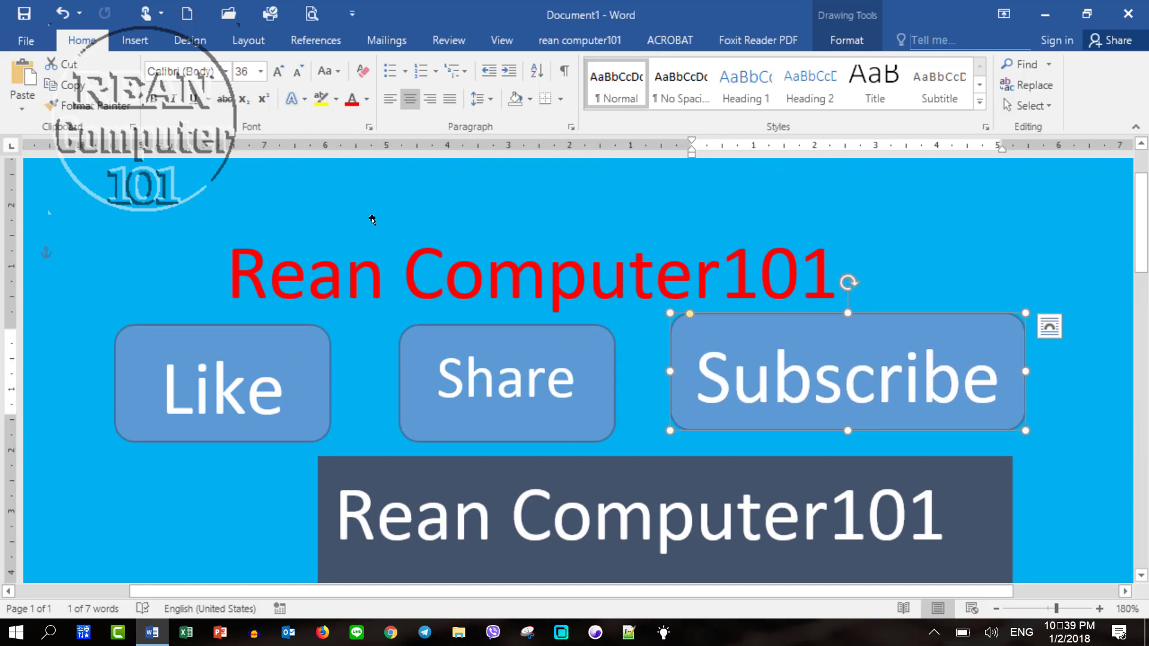
drag(558, 327, 487, 334)
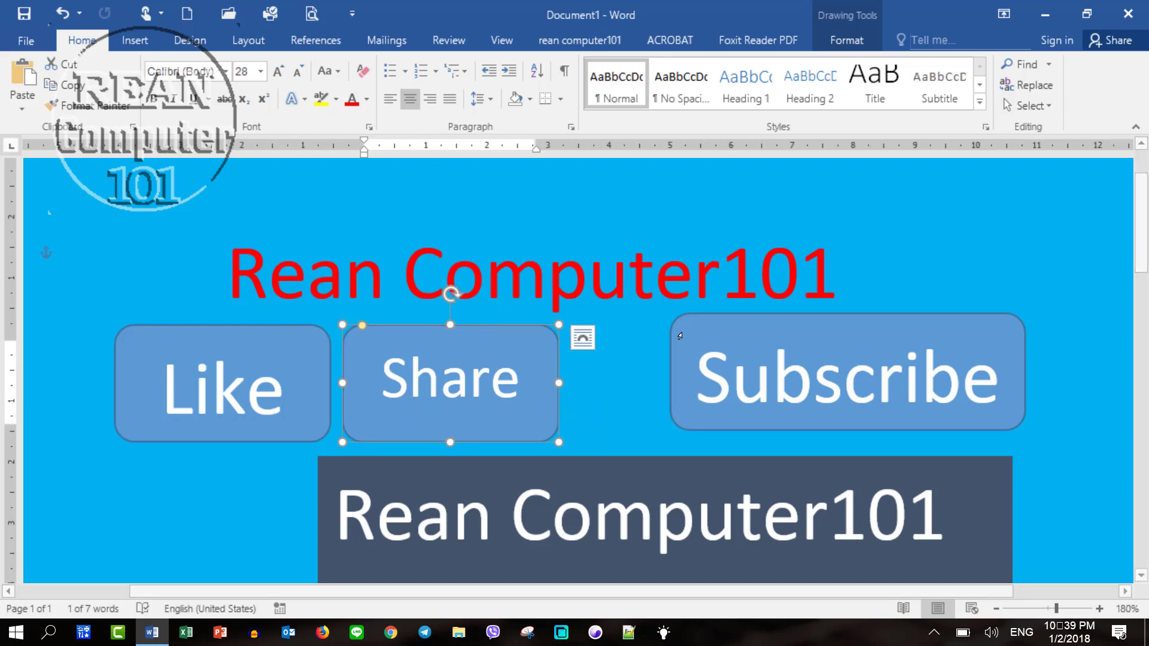
mouse_move(711, 312)
mouse_down()
mouse_move(406, 323)
mouse_move(746, 326)
mouse_move(720, 327)
mouse_up()
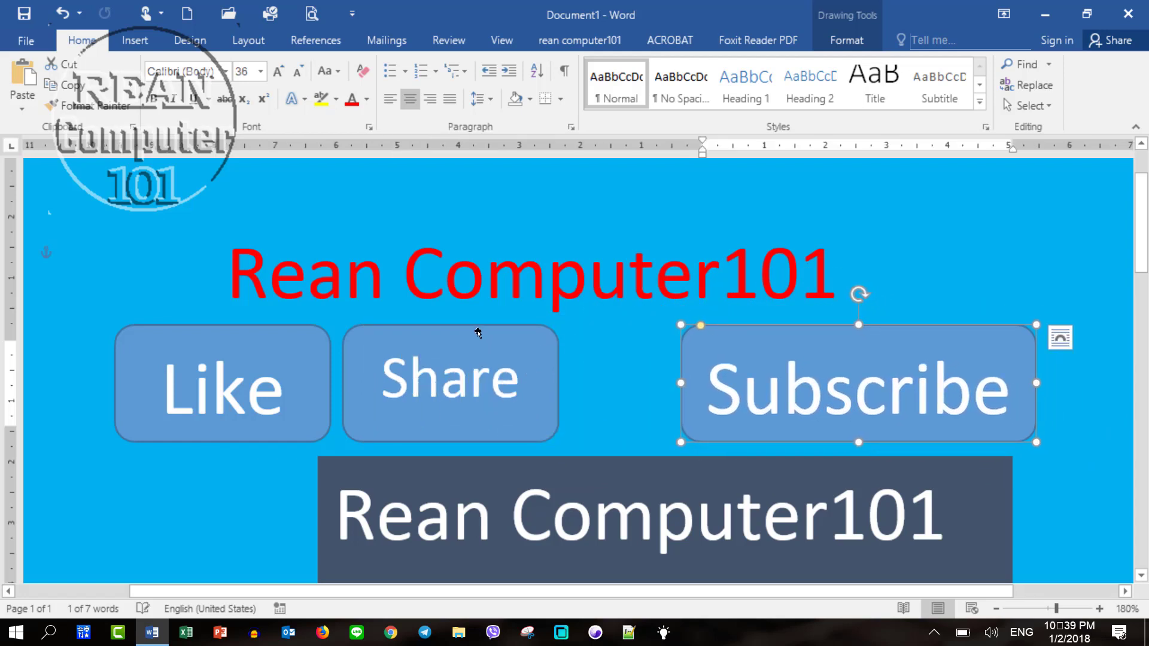
mouse_move(478, 333)
mouse_down()
mouse_move(573, 342)
mouse_move(552, 341)
mouse_up()
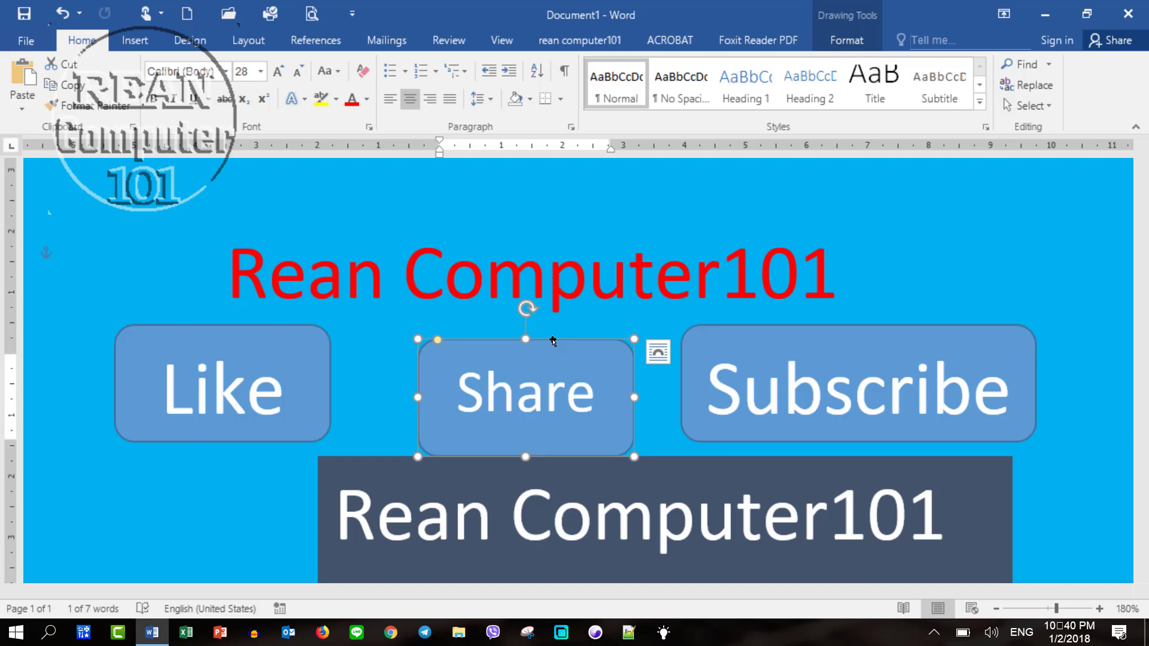
- Select the Like, Share and Subscribe buttons and align them level along their tops
click(321, 335)
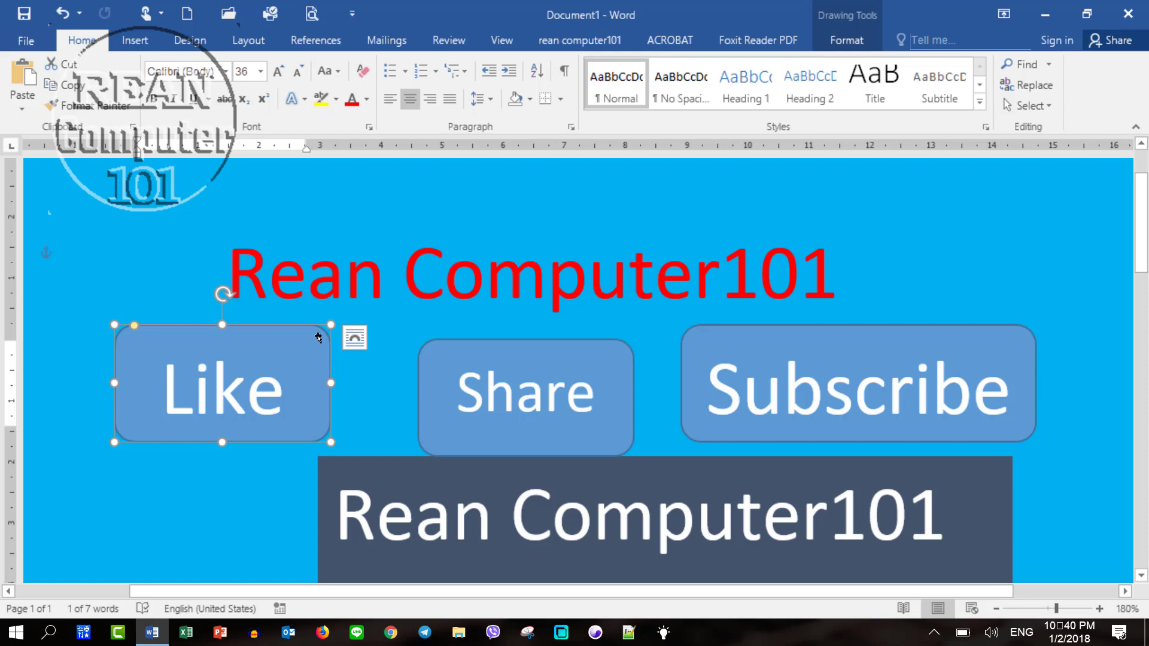
shift+click(502, 345)
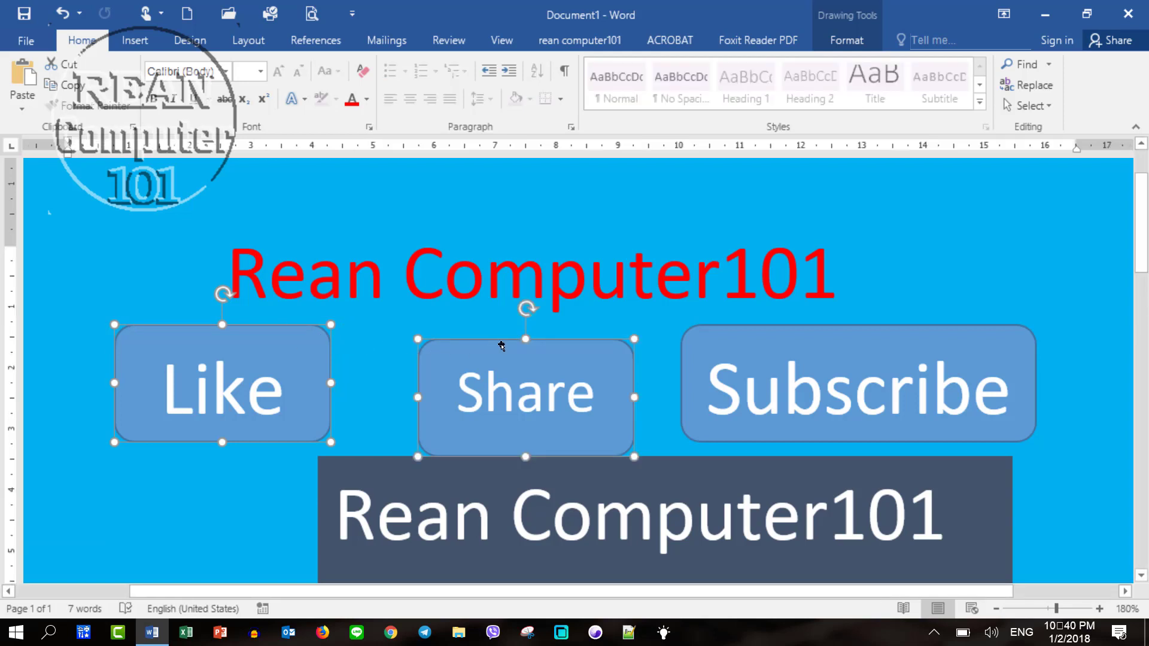
shift+click(740, 329)
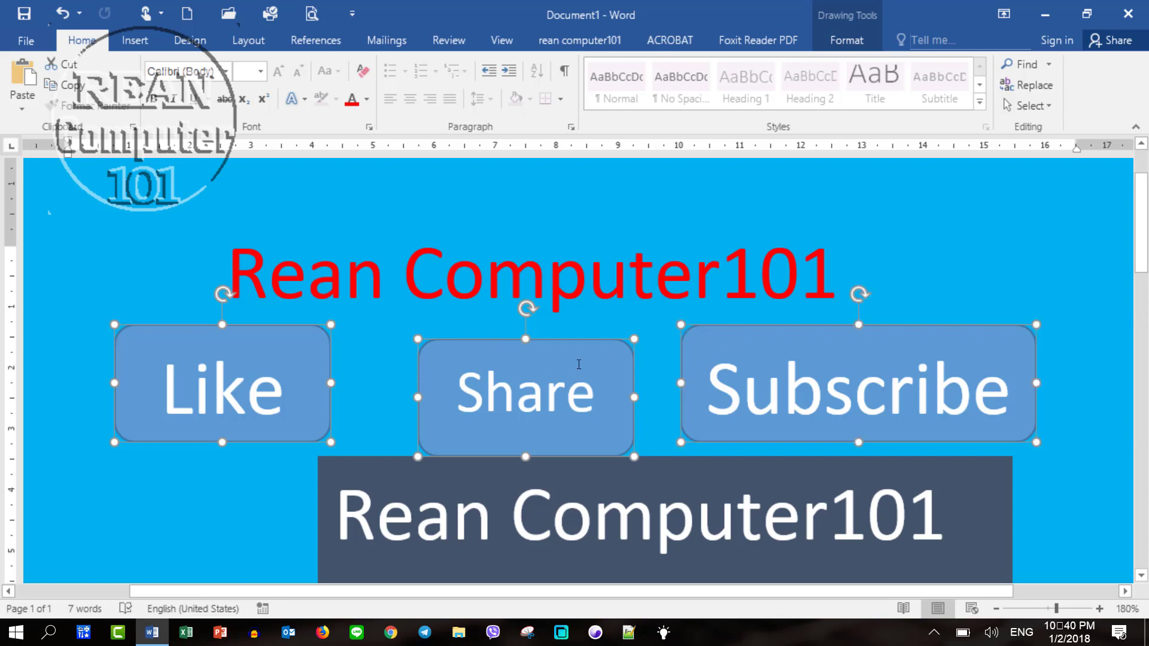
click(744, 388)
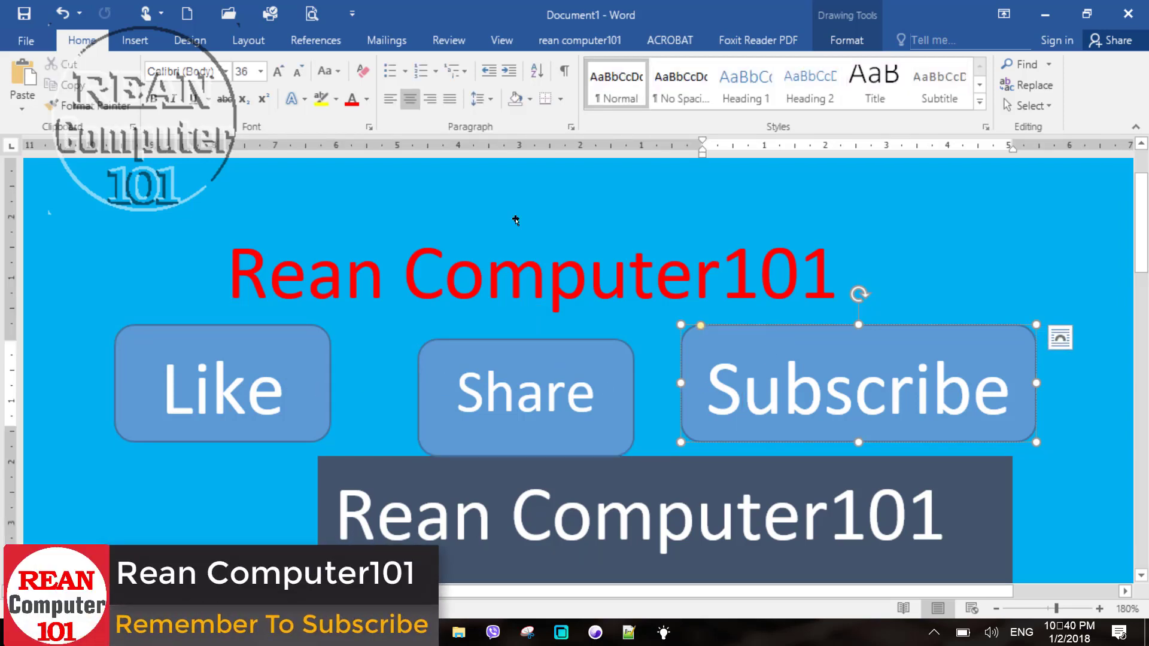
key(Escape)
shift+click(623, 346)
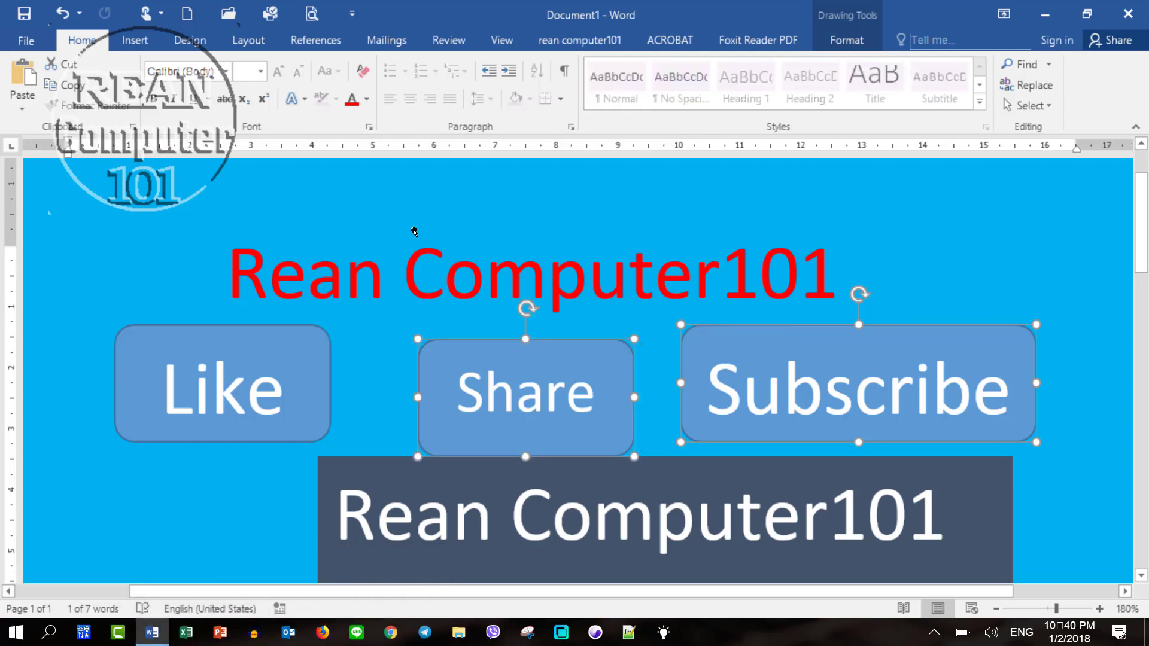
shift+click(309, 329)
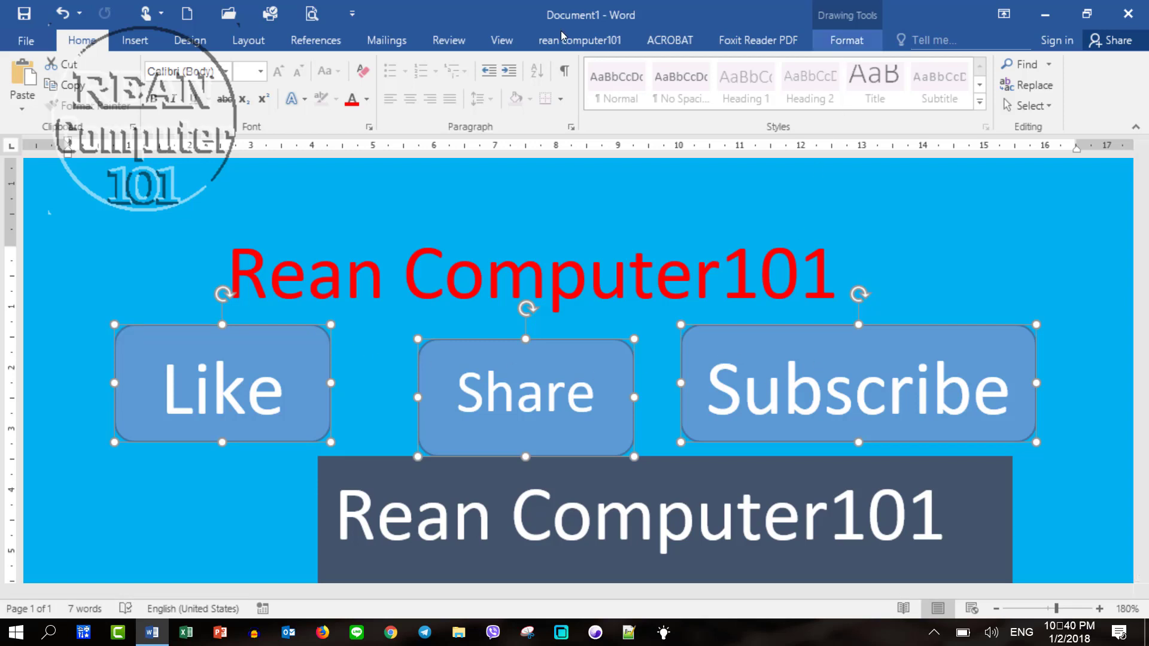
click(850, 40)
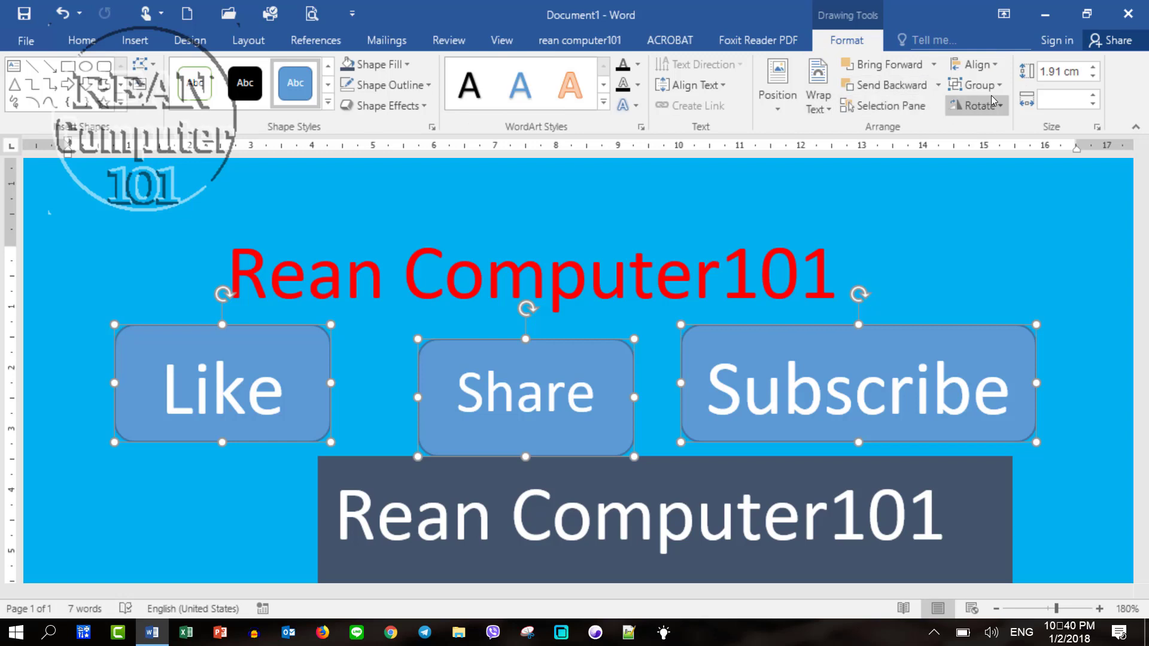
click(994, 66)
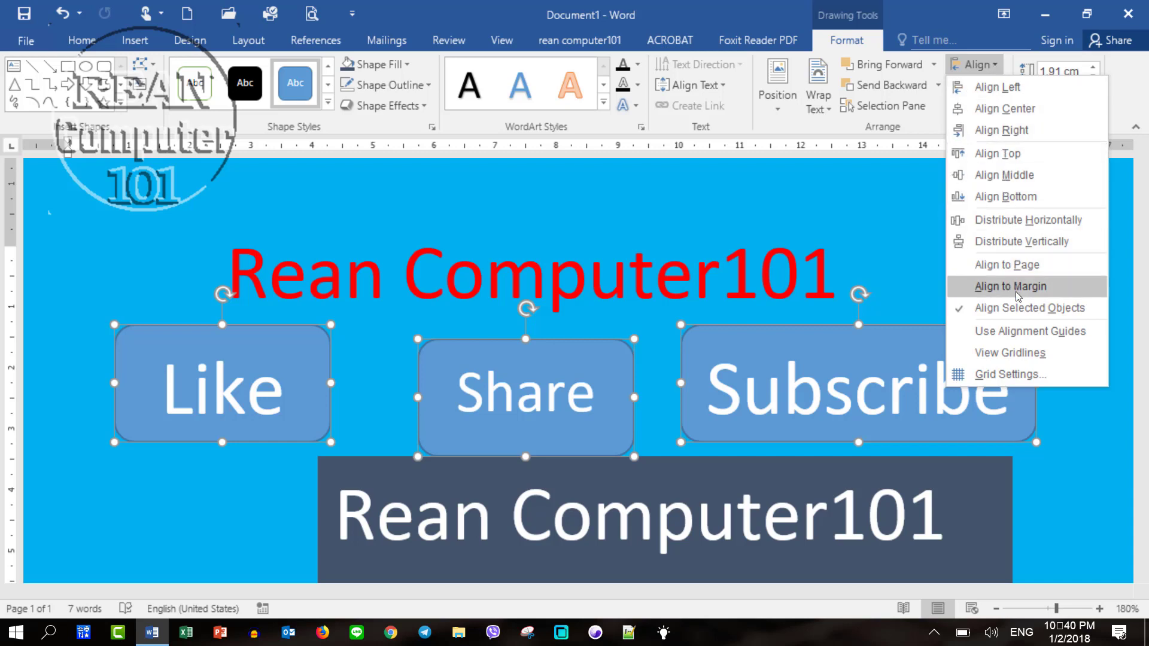
click(666, 107)
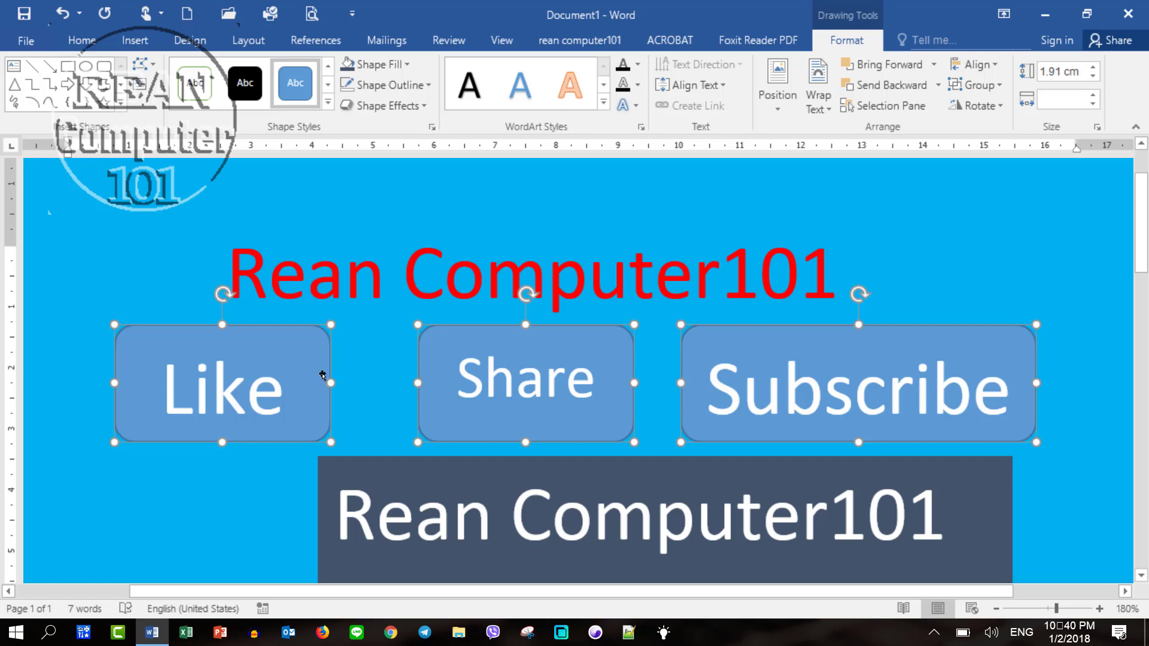
- Distribute the three selected buttons horizontally so the gaps between them are equal
scroll(721, 377, down, 1)
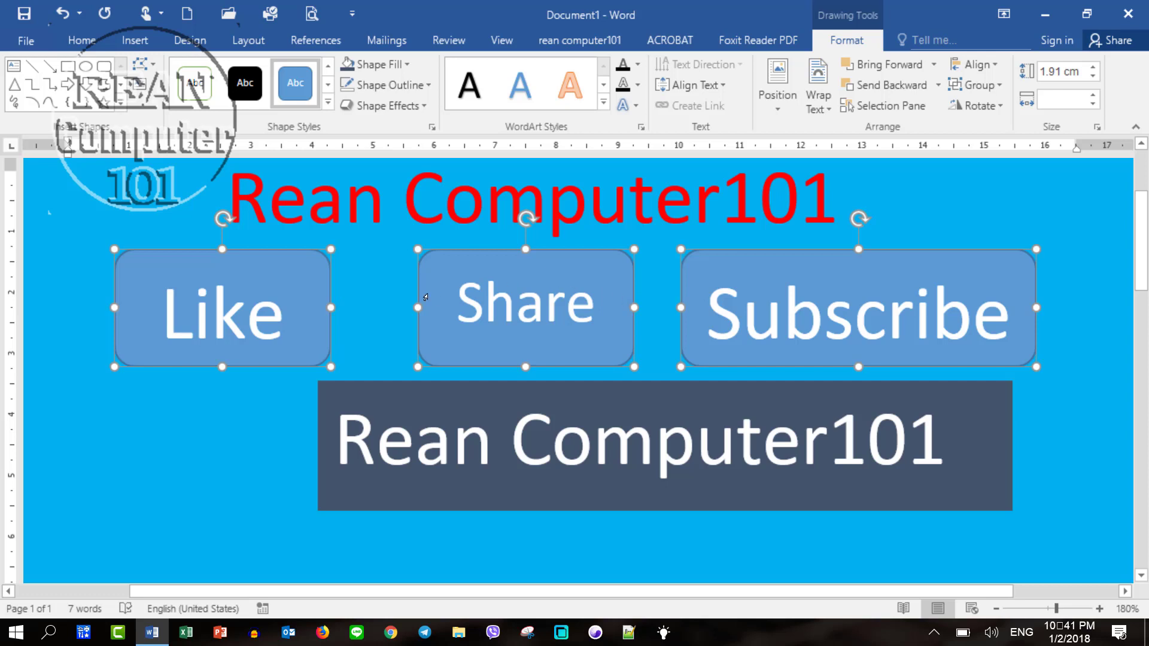
click(999, 66)
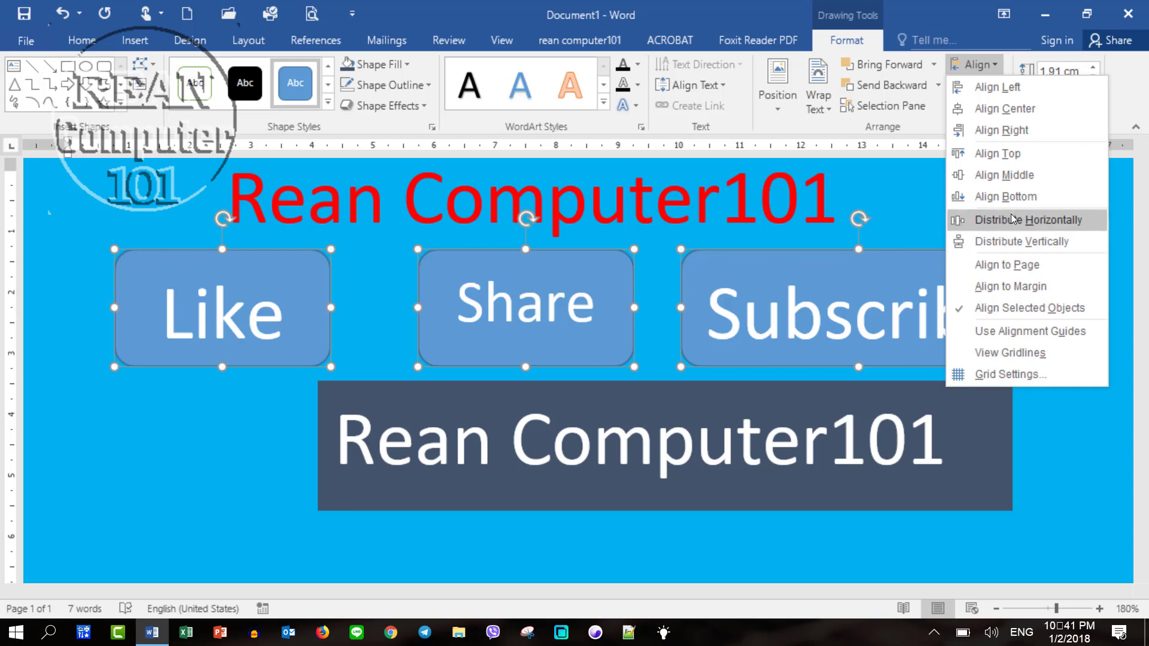
click(1029, 221)
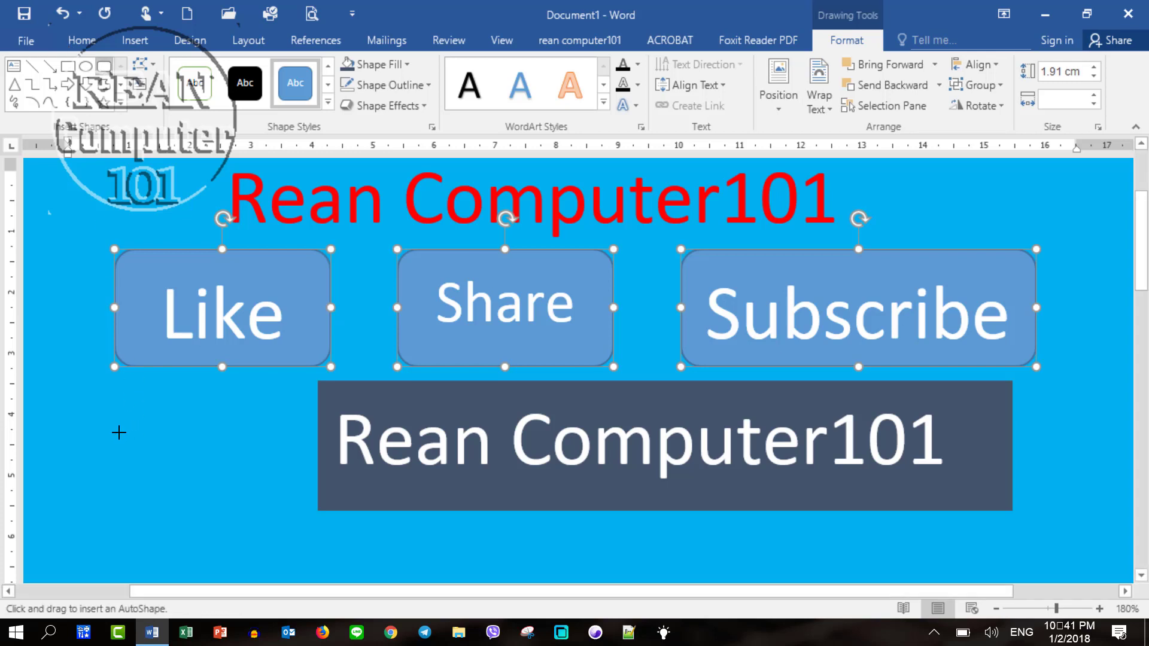
- Draw a 0.97 cm rounded square under Like, paste two copies below it, and select all three
drag(108, 399, 168, 457)
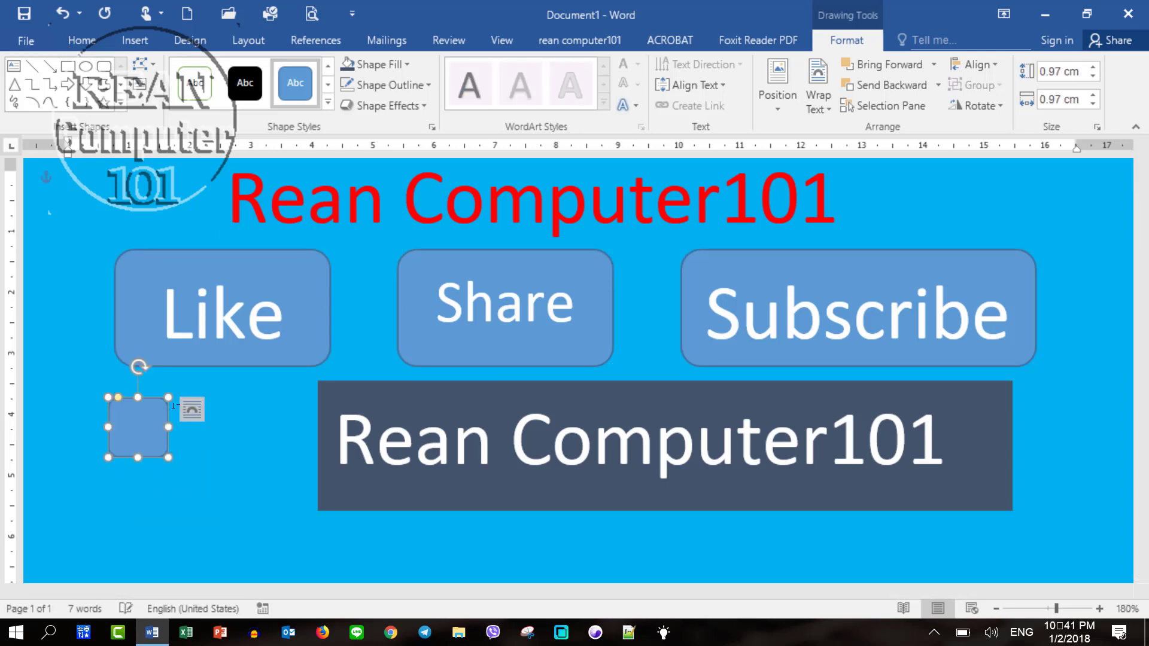
key(ctrl+c)
key(ctrl+v)
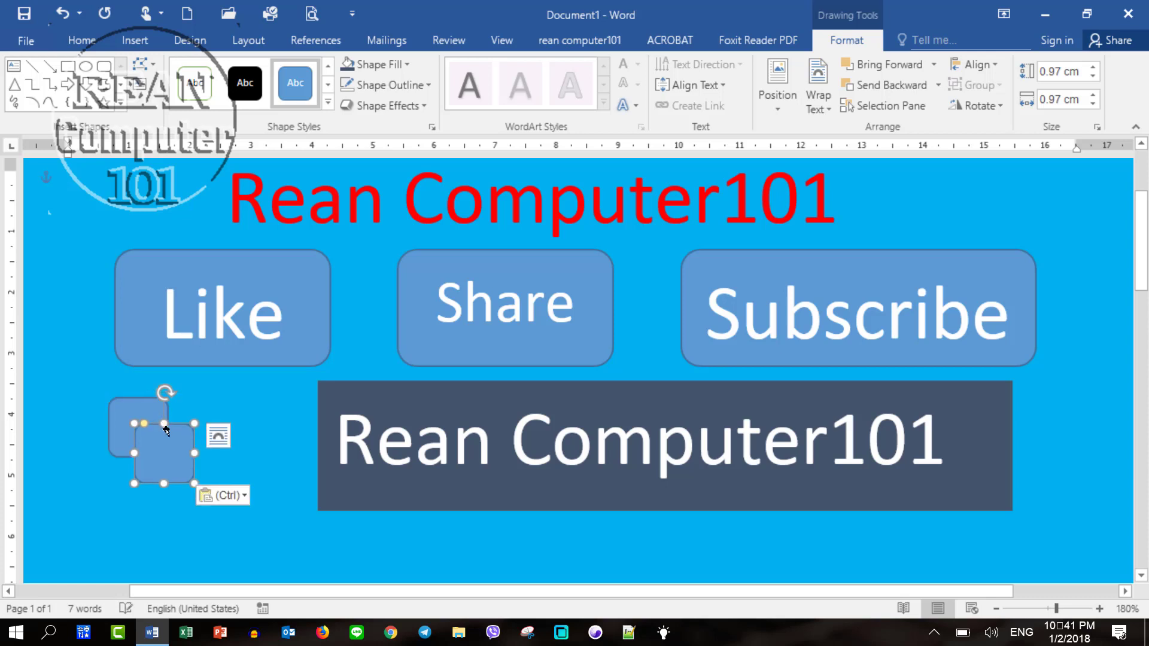
mouse_move(168, 426)
mouse_down()
mouse_move(183, 465)
mouse_move(148, 477)
mouse_up()
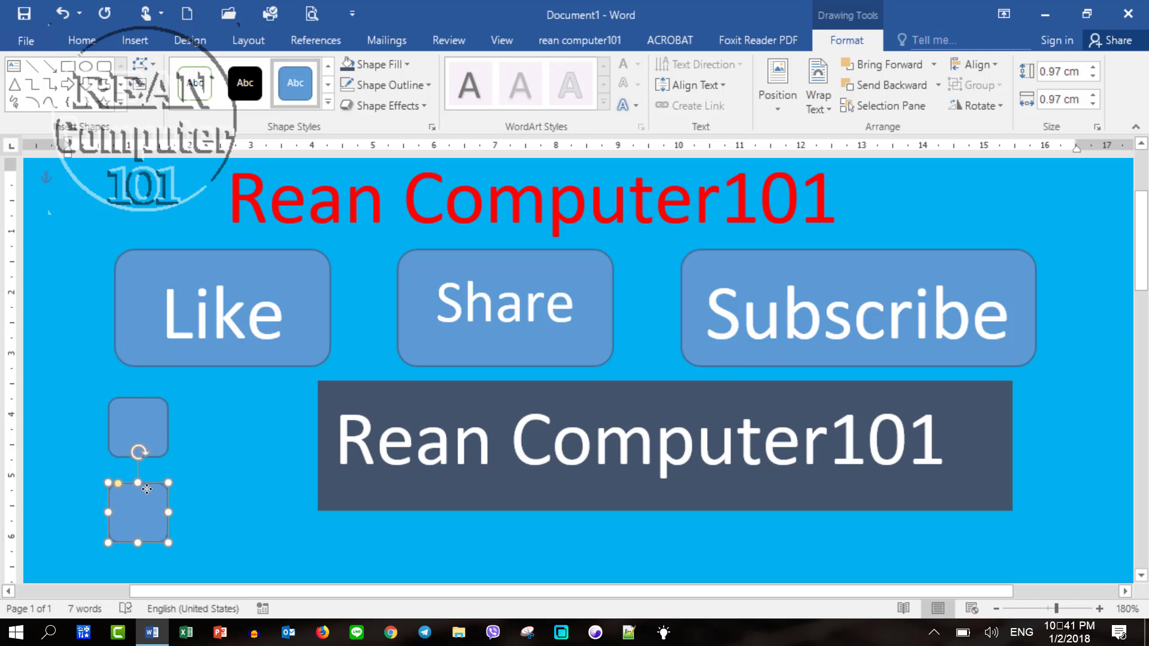
mouse_move(148, 478)
mouse_down()
mouse_move(207, 473)
mouse_move(138, 504)
mouse_up()
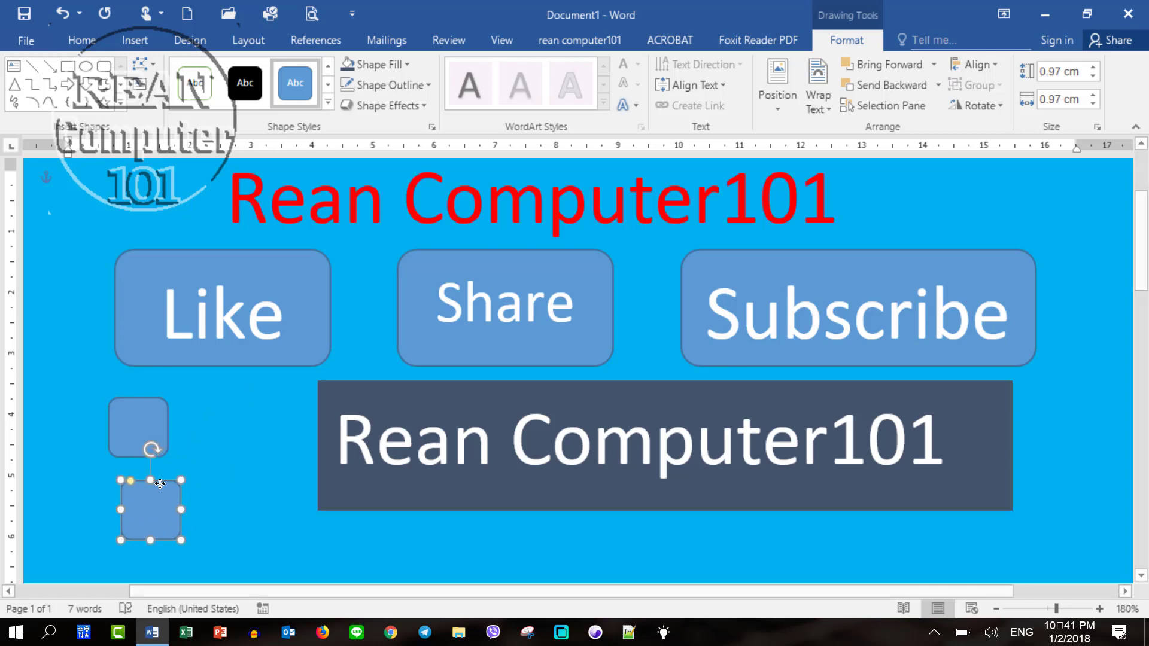
key(ctrl+v)
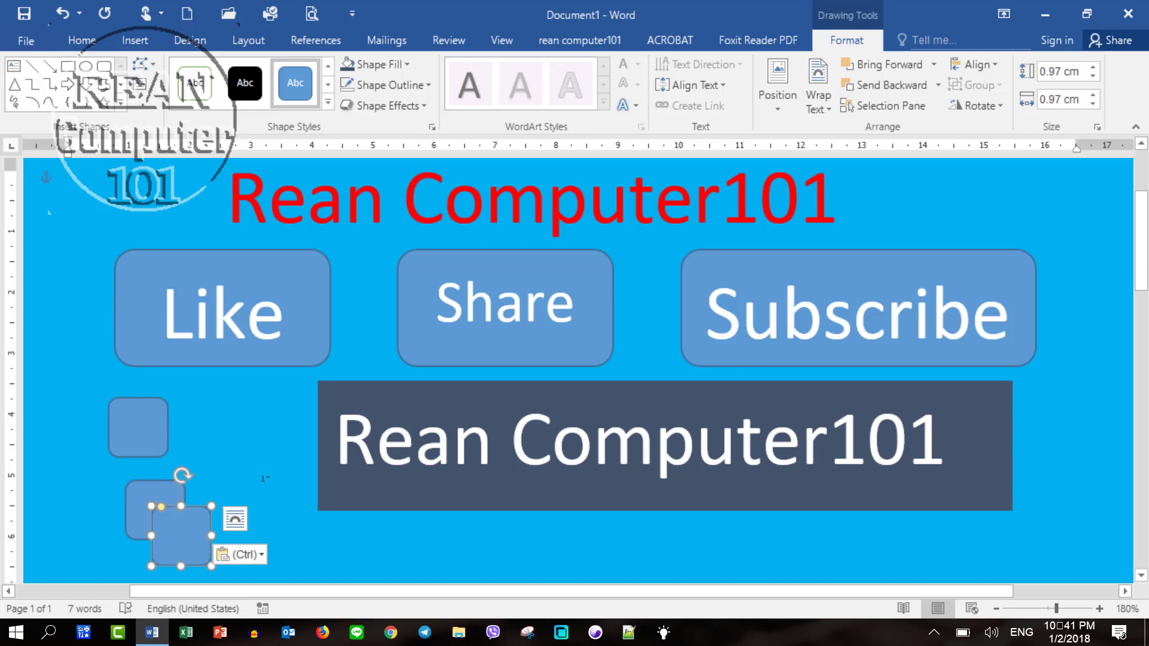
scroll(175, 507, down, 3)
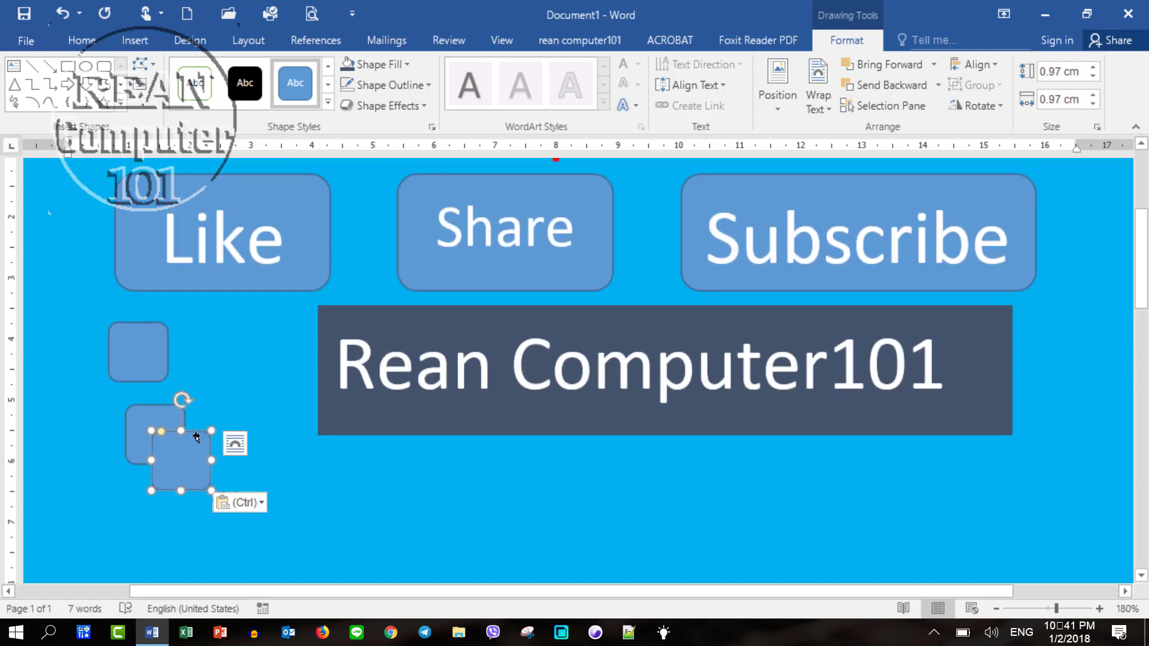
drag(196, 440, 196, 464)
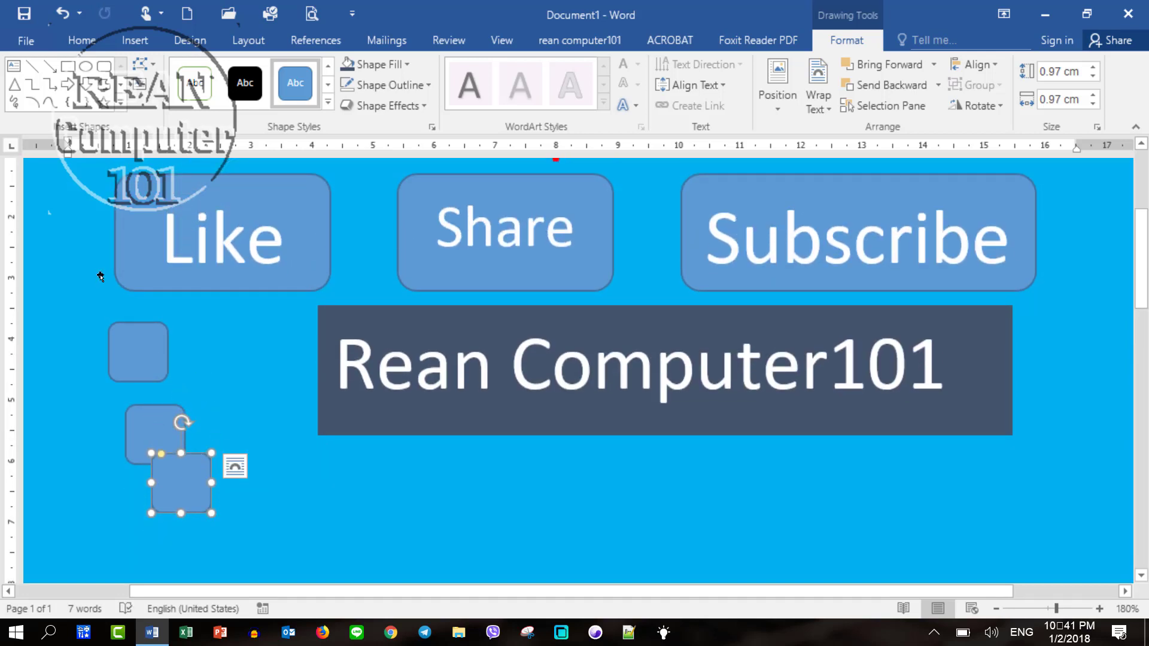
shift+click(150, 413)
shift+click(150, 346)
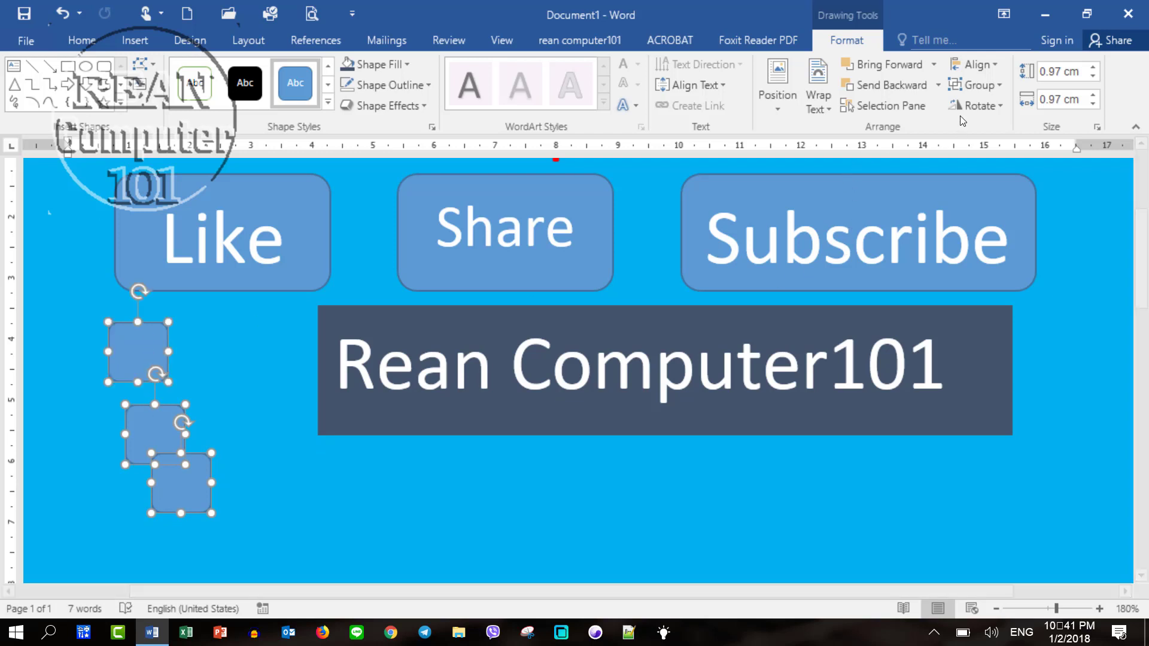
- Align the three small squares left and distribute them vertically into an even column
click(981, 64)
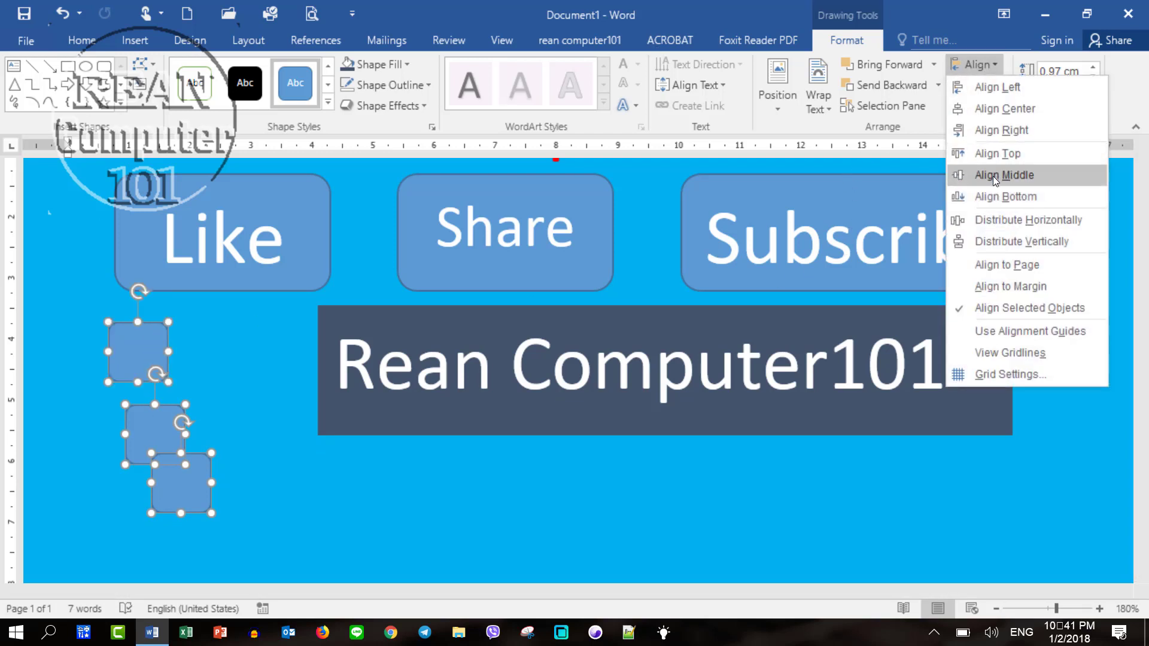
click(991, 90)
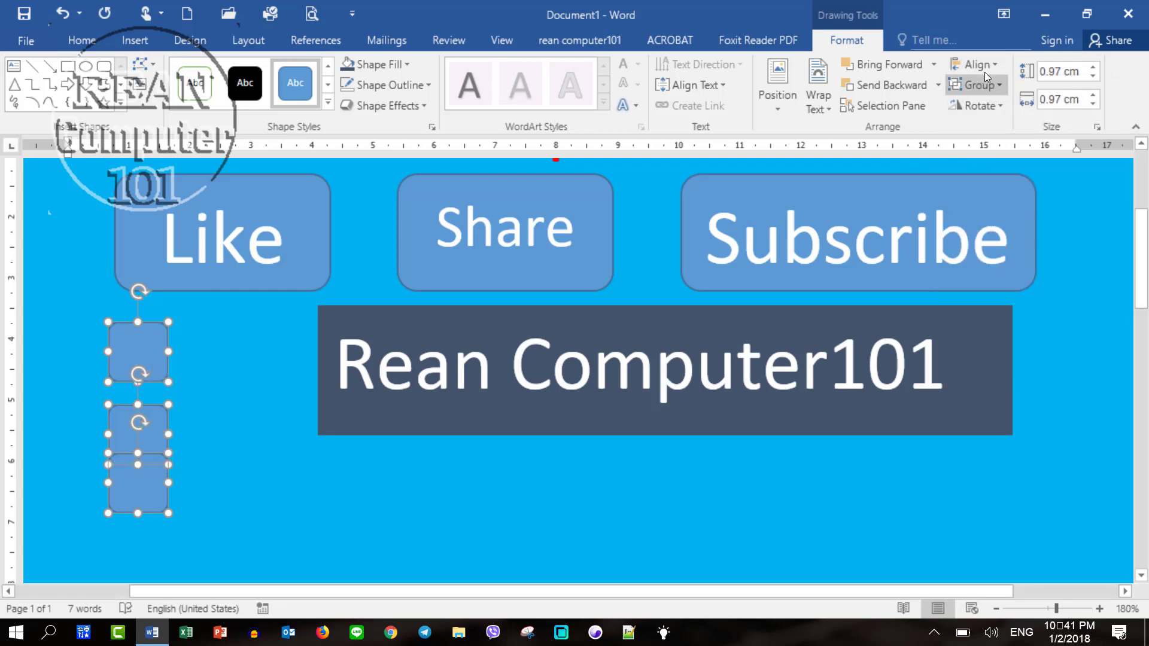
click(984, 67)
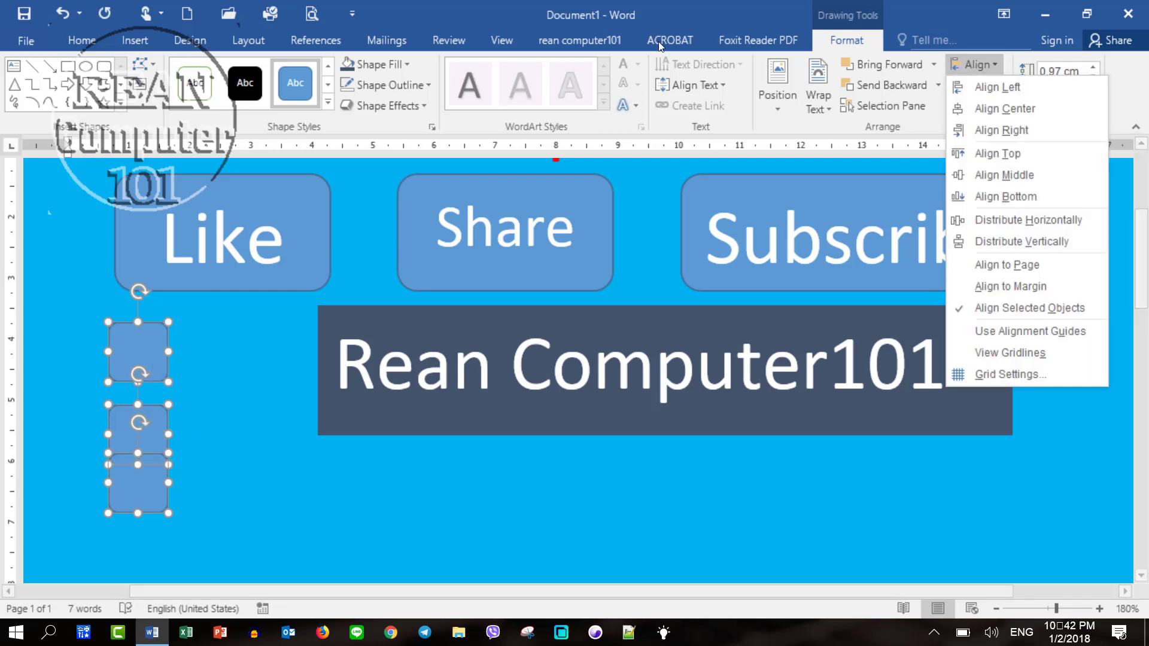
click(982, 241)
click(951, 210)
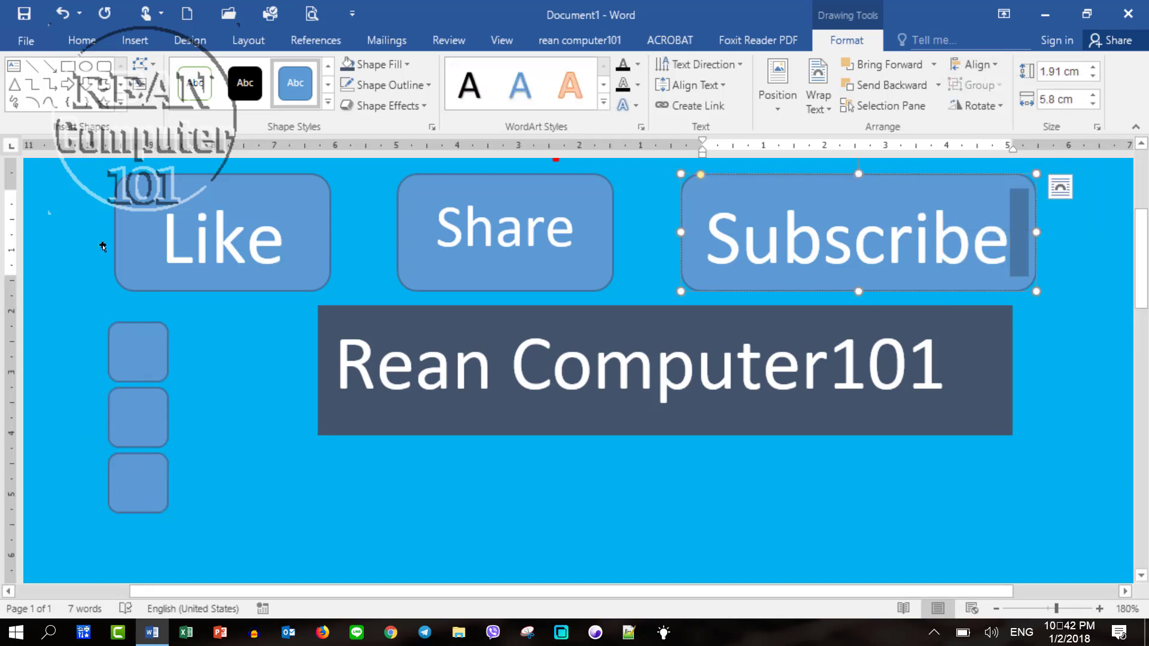
- Stretch the top small square wider to 1.73 cm
click(153, 368)
drag(168, 352, 215, 351)
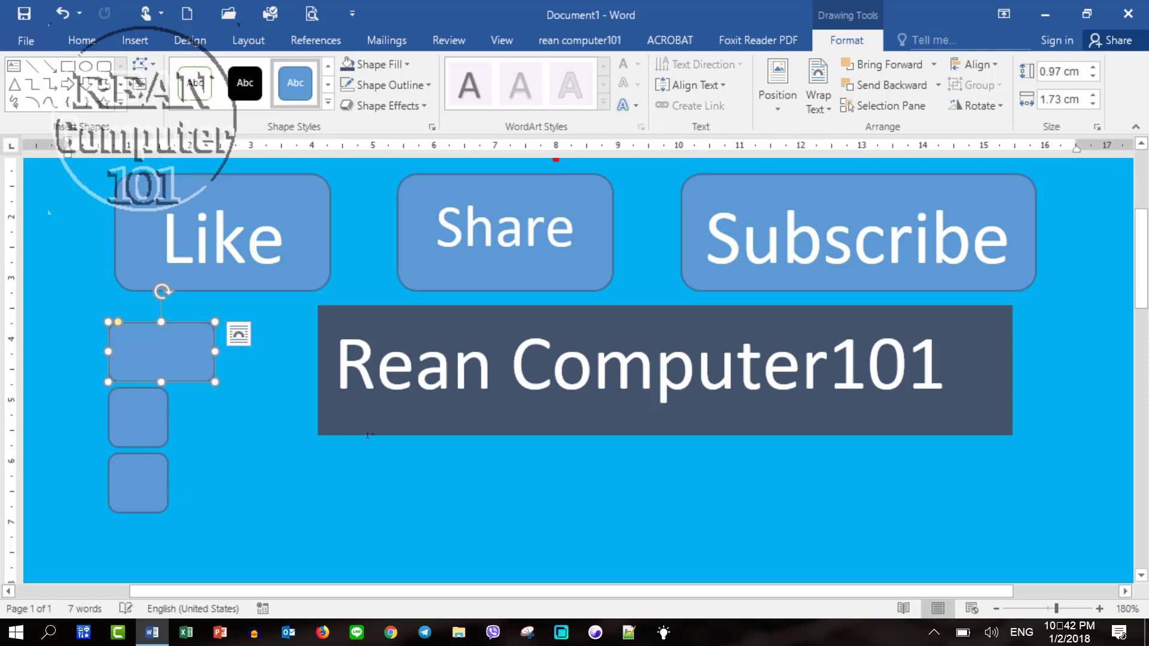
click(158, 418)
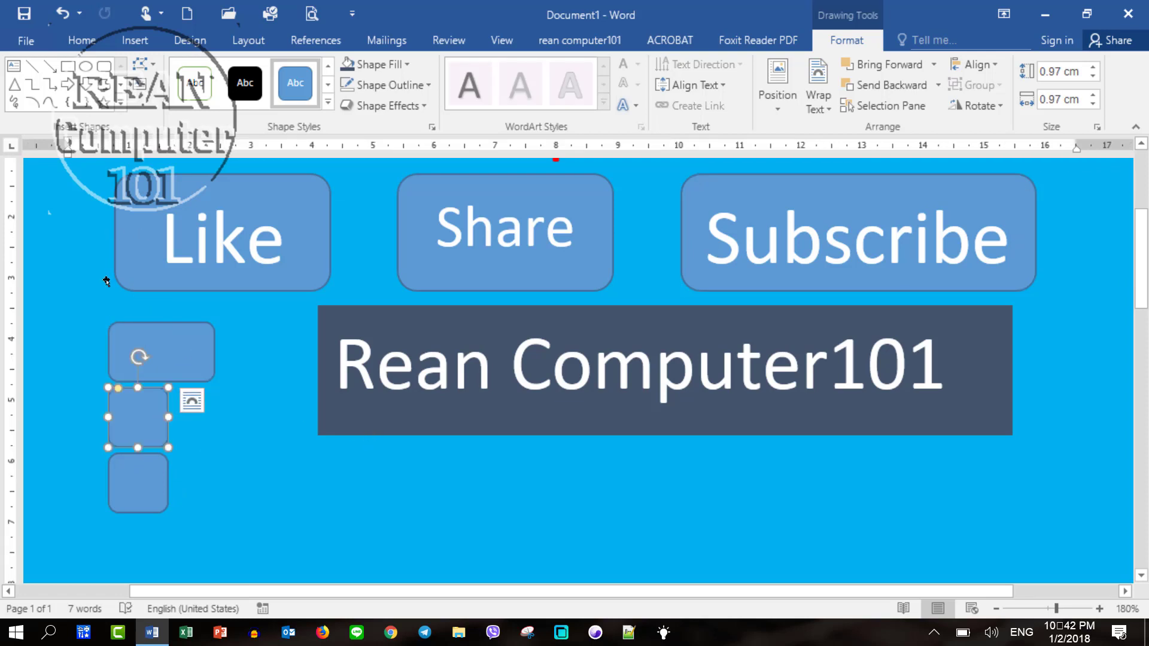
click(173, 363)
click(157, 406)
click(150, 505)
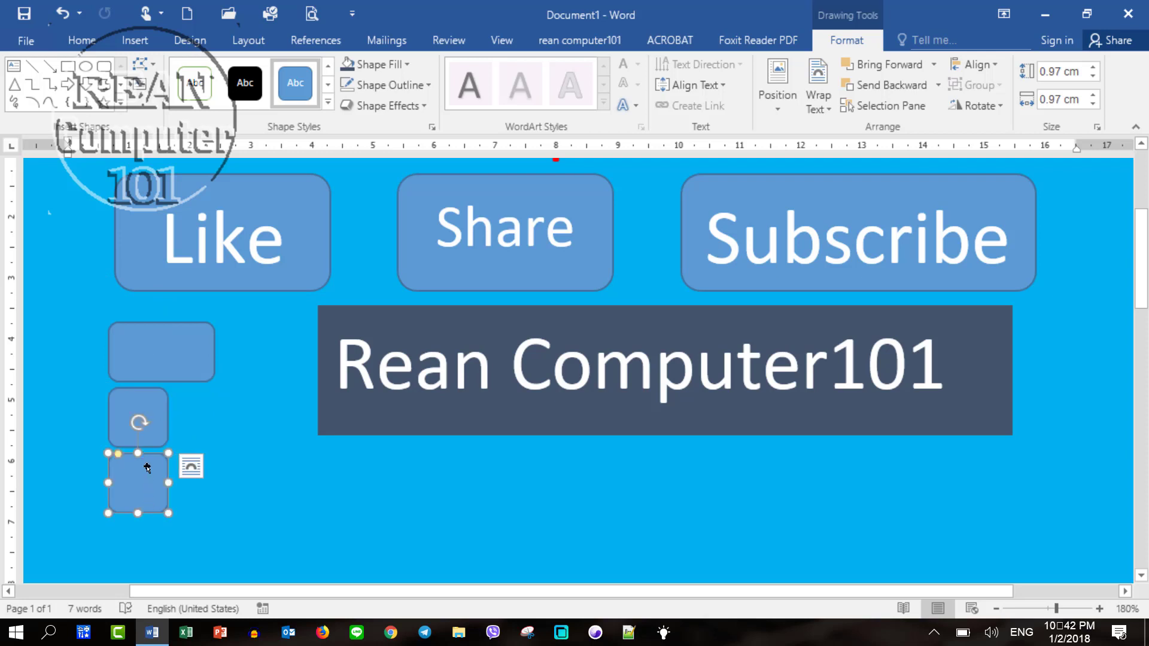
click(164, 399)
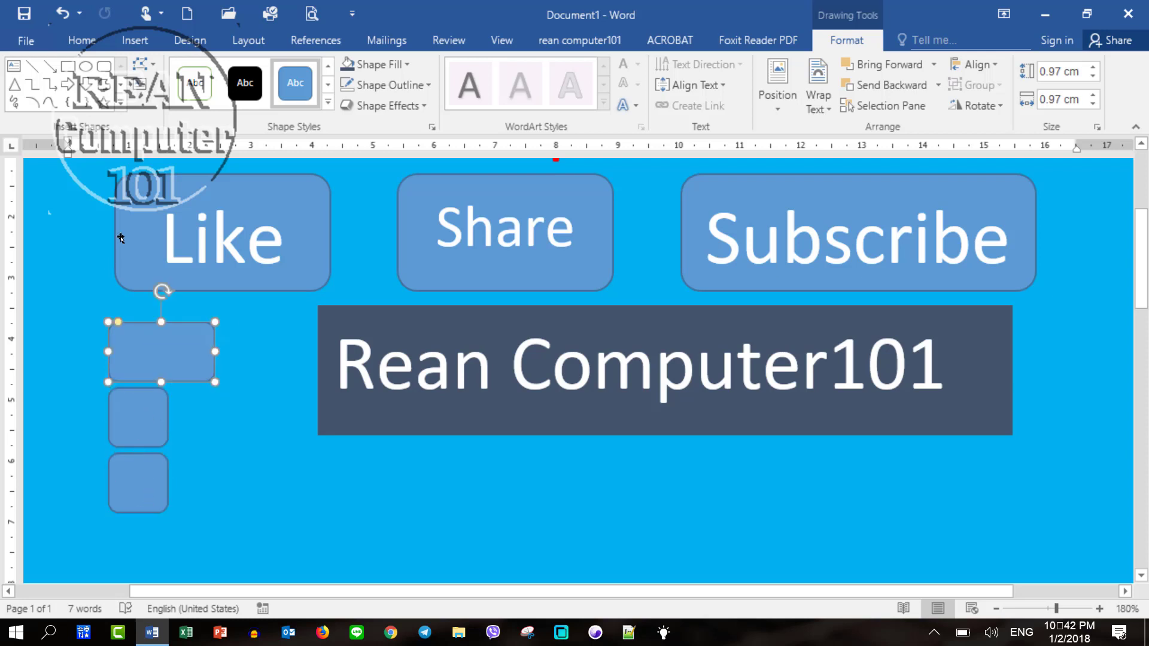
click(181, 359)
- Select all three small squares and set their width to 1 cm
shift+click(145, 419)
shift+click(150, 486)
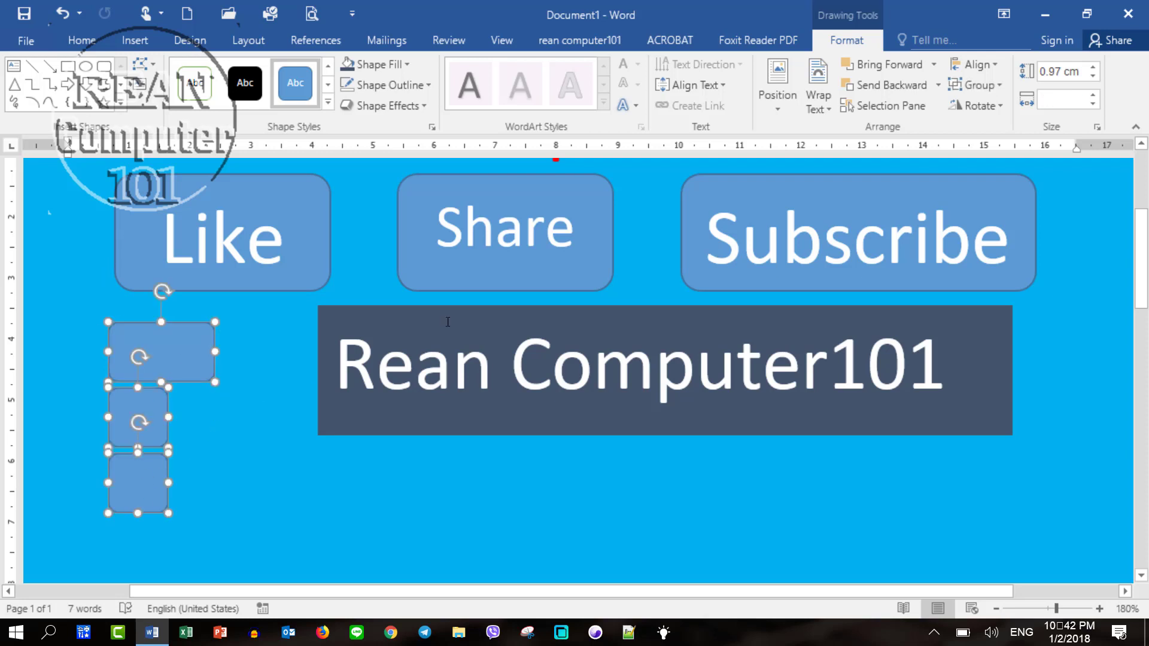
click(1065, 99)
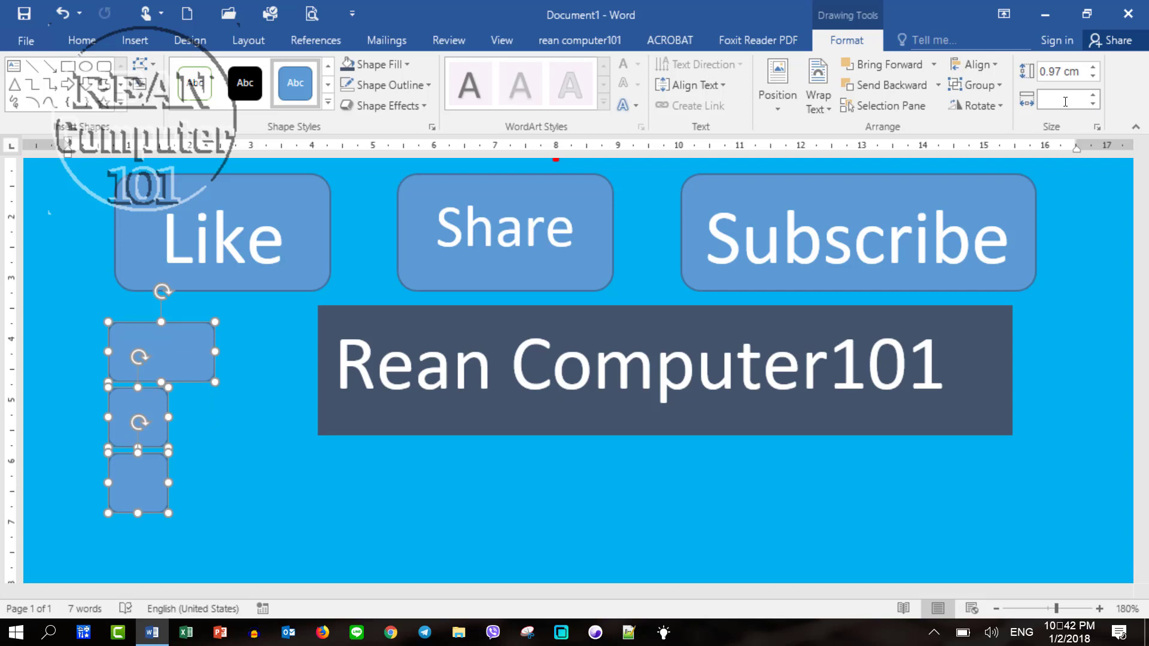
text(1)
key(Return)
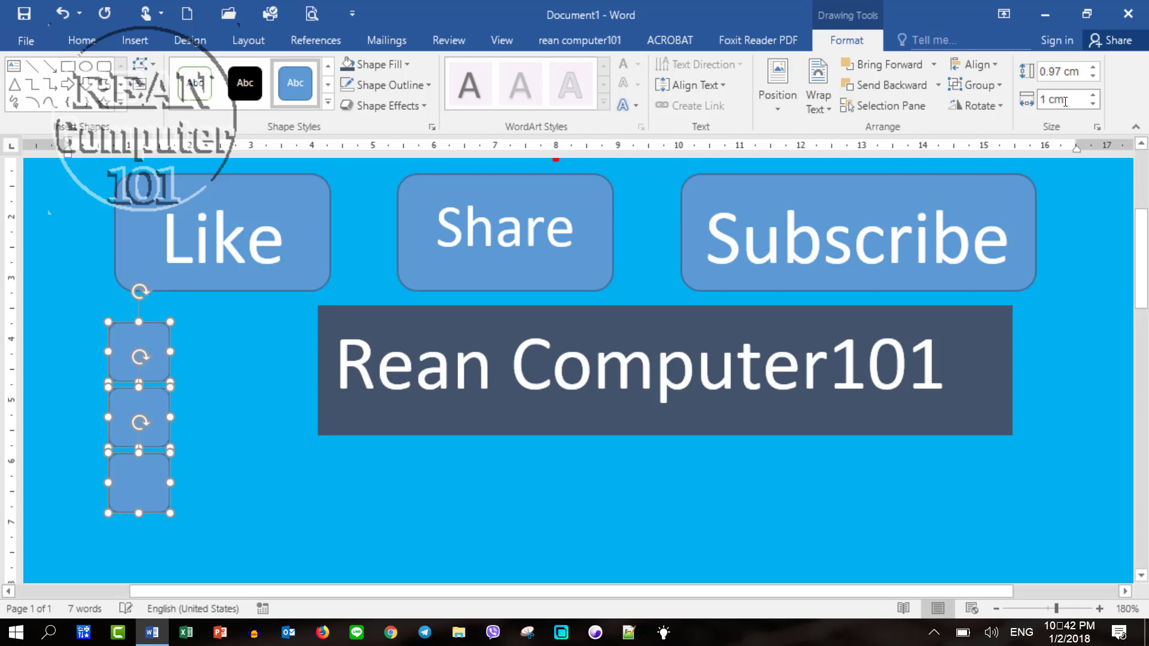